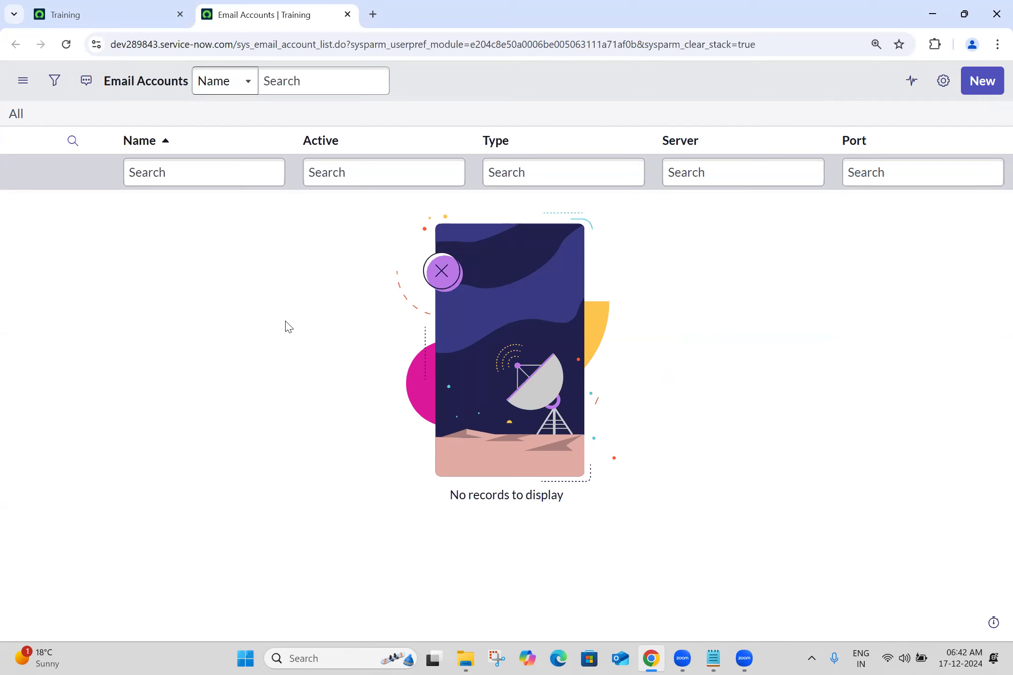
- Close the Email Accounts list, filter the navigator for "email dia" and open Email Diagnostics in a separate tab for review
{"action": "left_click", "coordinate": [348, 15]}
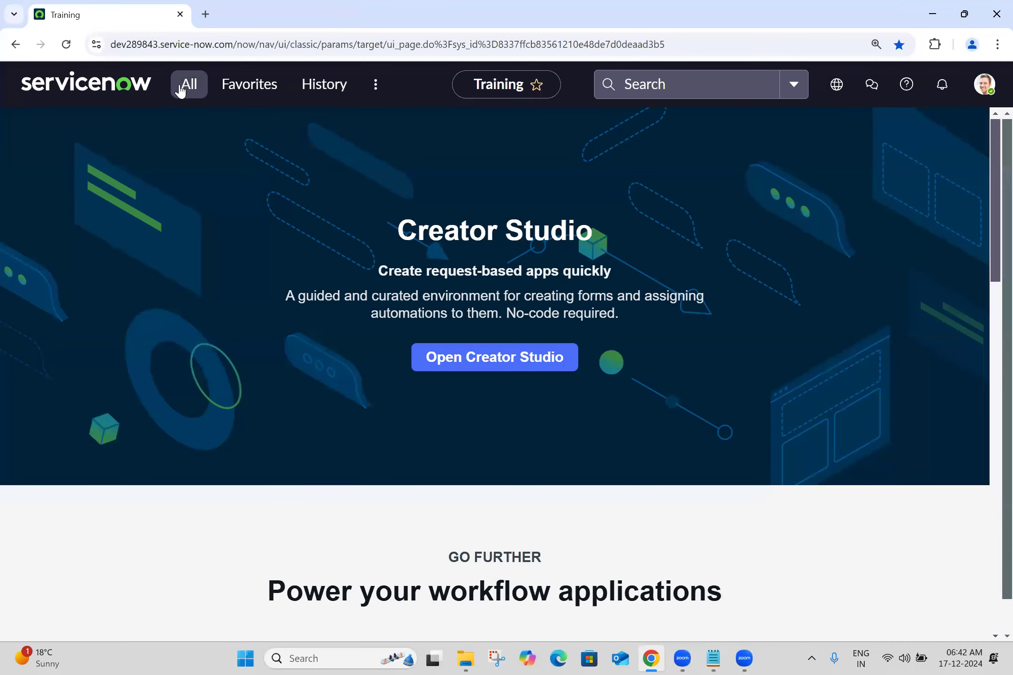
{"action": "left_click", "coordinate": [183, 85]}
{"action": "triple_click", "coordinate": [190, 137]}
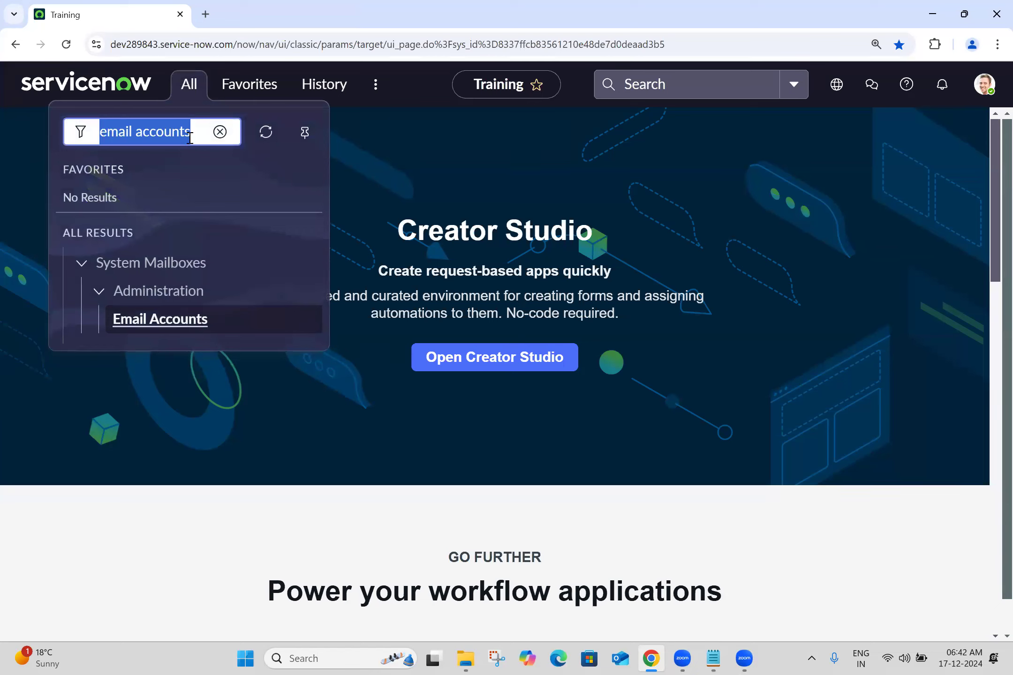
{"action": "type", "text": "email dia"}
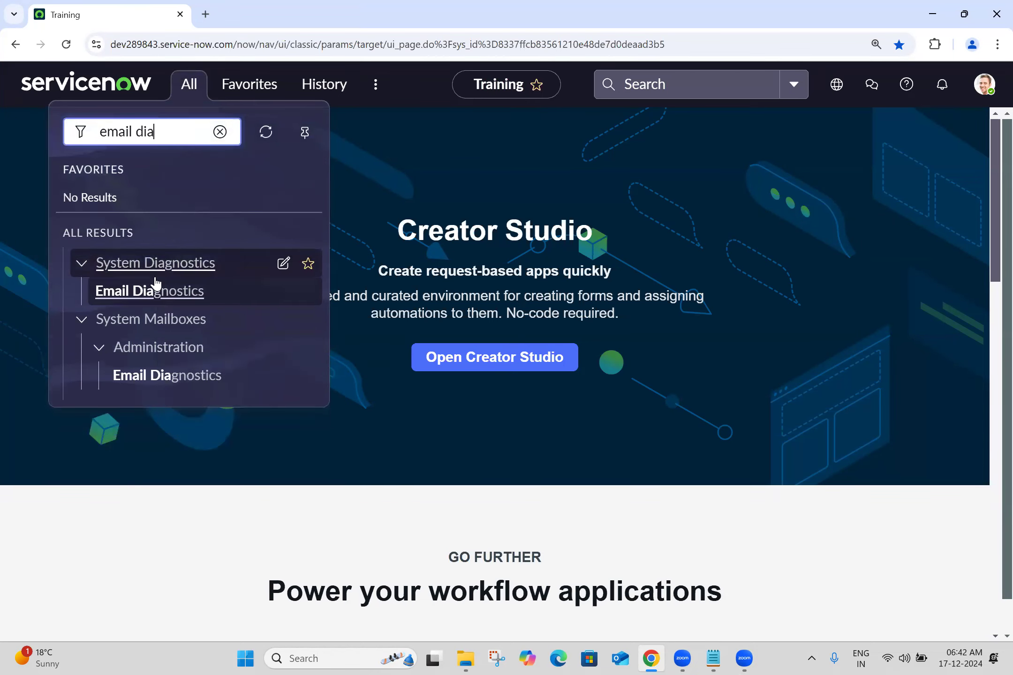
{"action": "left_click", "coordinate": [161, 291], "text": "ctrl"}
{"action": "left_click", "coordinate": [297, 6]}
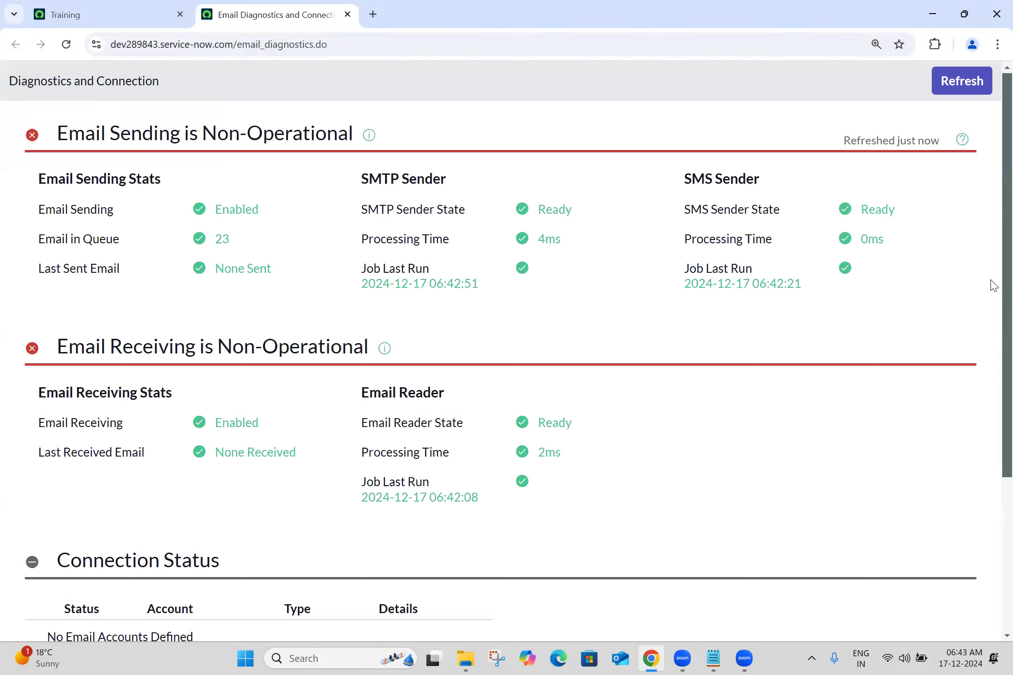
{"action": "left_click_drag", "start_coordinate": [1006, 329], "coordinate": [991, 10]}
{"action": "left_click_drag", "start_coordinate": [1007, 323], "coordinate": [994, 9]}
{"action": "left_click_drag", "start_coordinate": [992, 297], "coordinate": [995, 11]}
- Check the module's navigator path, then add the line "System Mailboxes -->Email Diagnostics" under 17-12-2024 in Batch 26.txt in Notepad
{"action": "left_click", "coordinate": [140, 12]}
{"action": "left_click", "coordinate": [187, 83]}
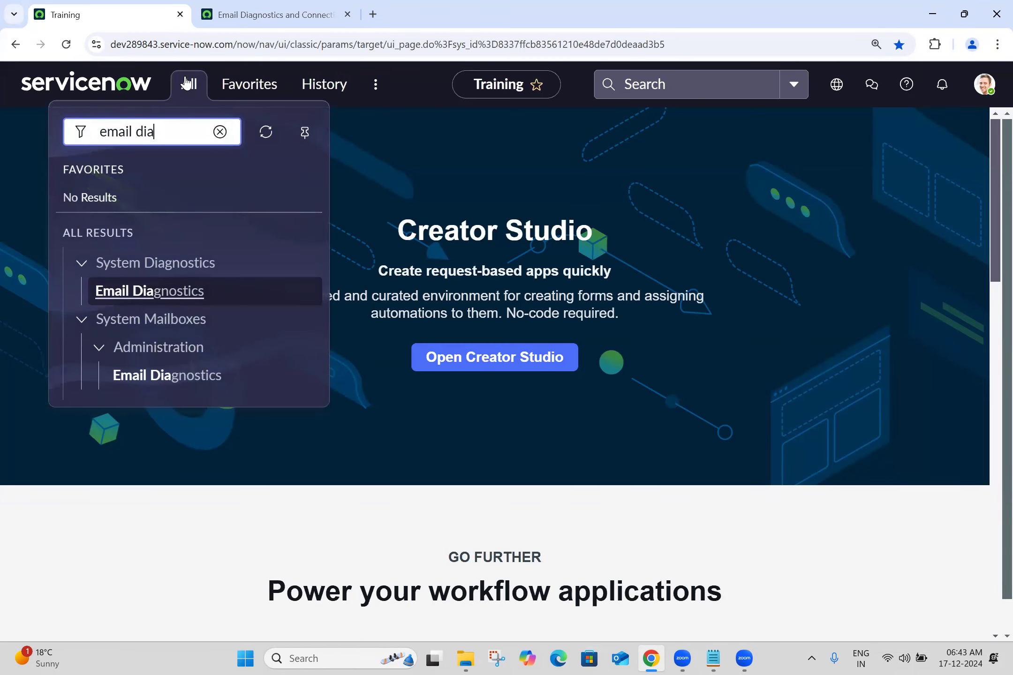
{"action": "left_click", "coordinate": [713, 659]}
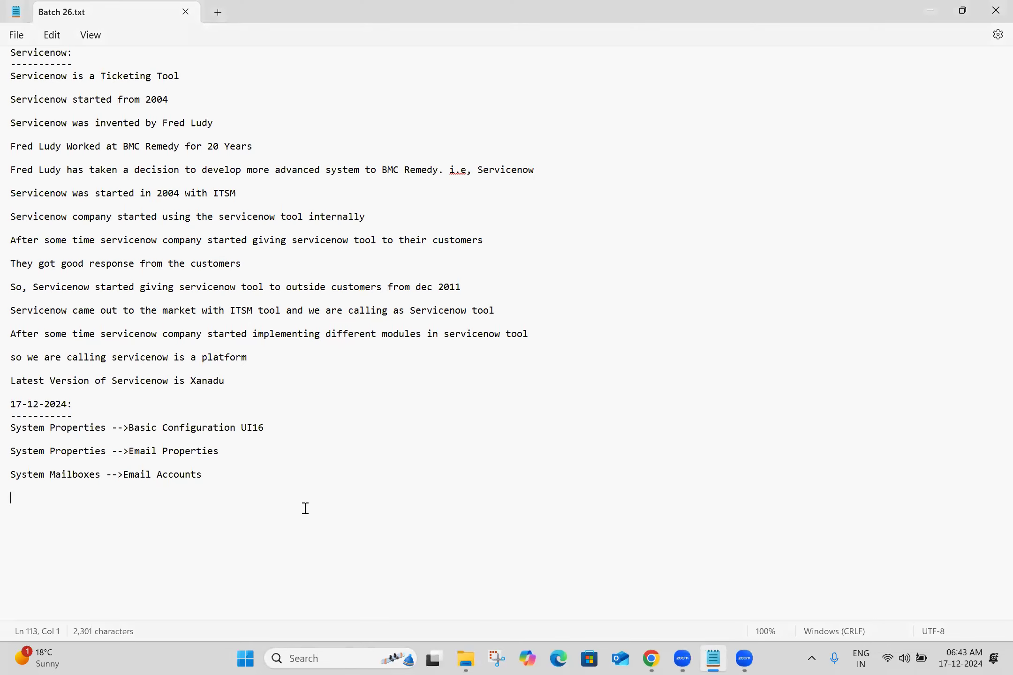
{"action": "left_click", "coordinate": [227, 475]}
{"action": "key", "text": "Return"}
{"action": "type", "text": "System Ma"}
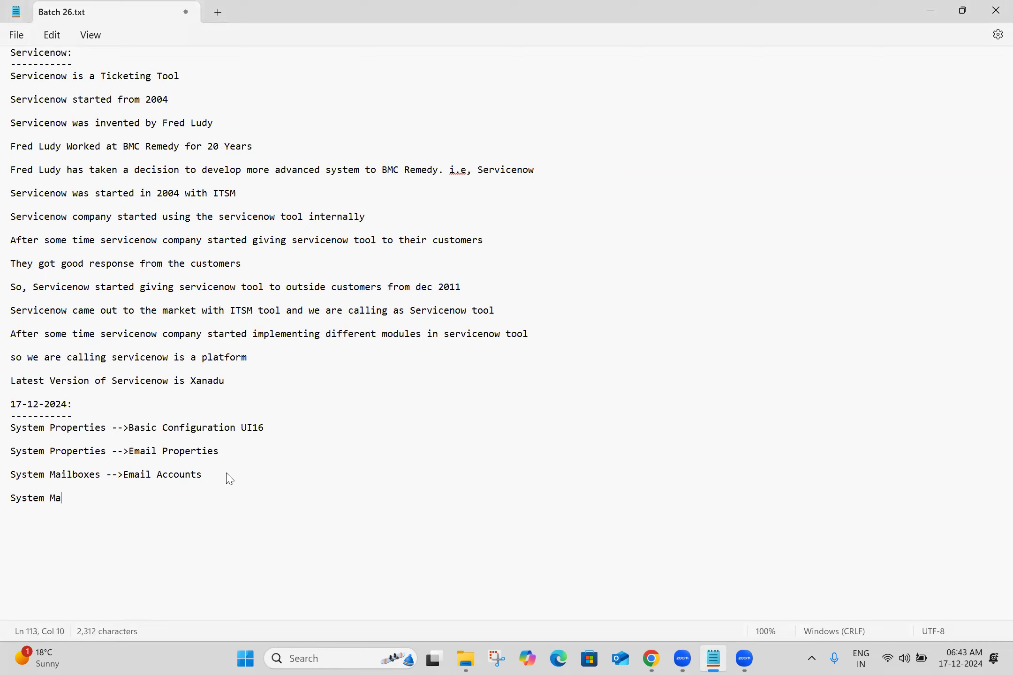
{"action": "type", "text": "ilboxes -->Email Diagnostics"}
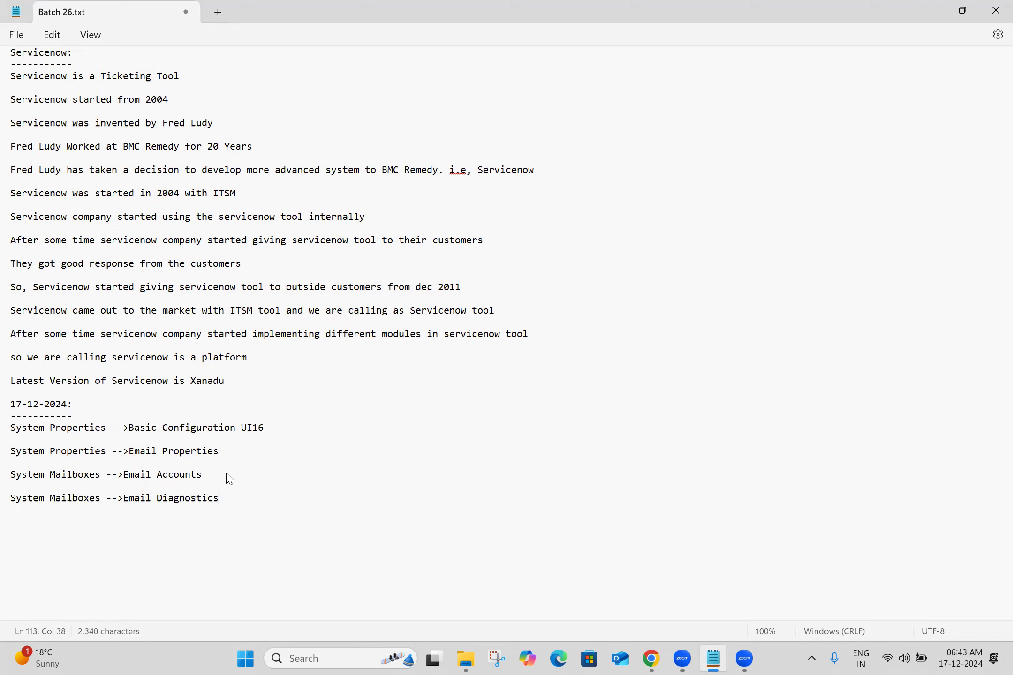
- Insert "Administration -->" before Email Accounts and before Email Diagnostics in the two System Mailboxes notes, and save the file
{"action": "left_click", "coordinate": [124, 475]}
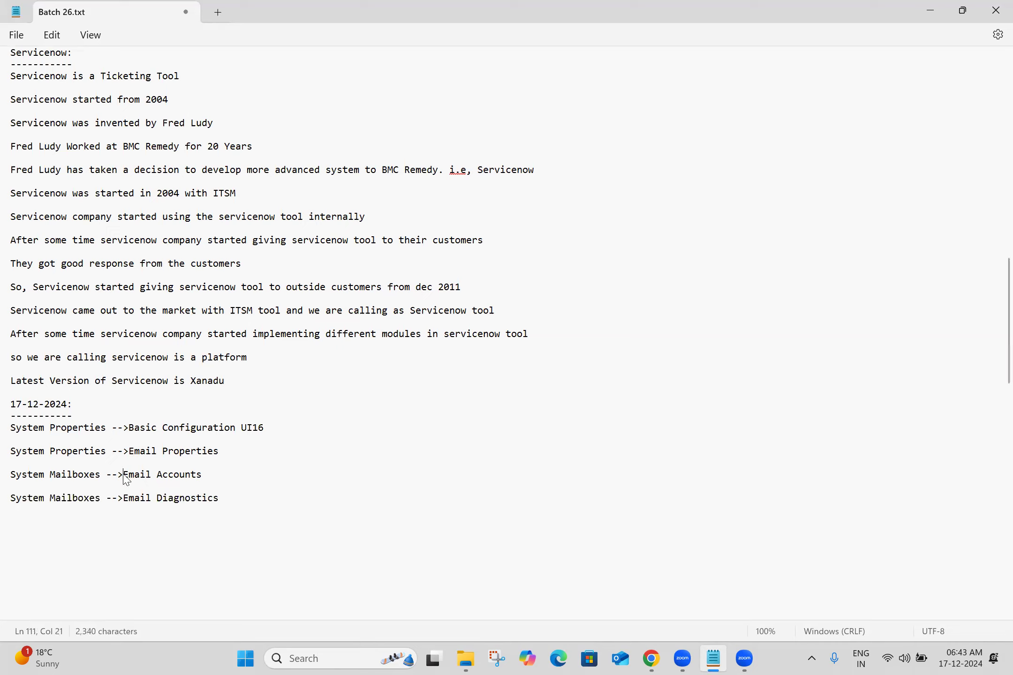
{"action": "type", "text": "Administration -->"}
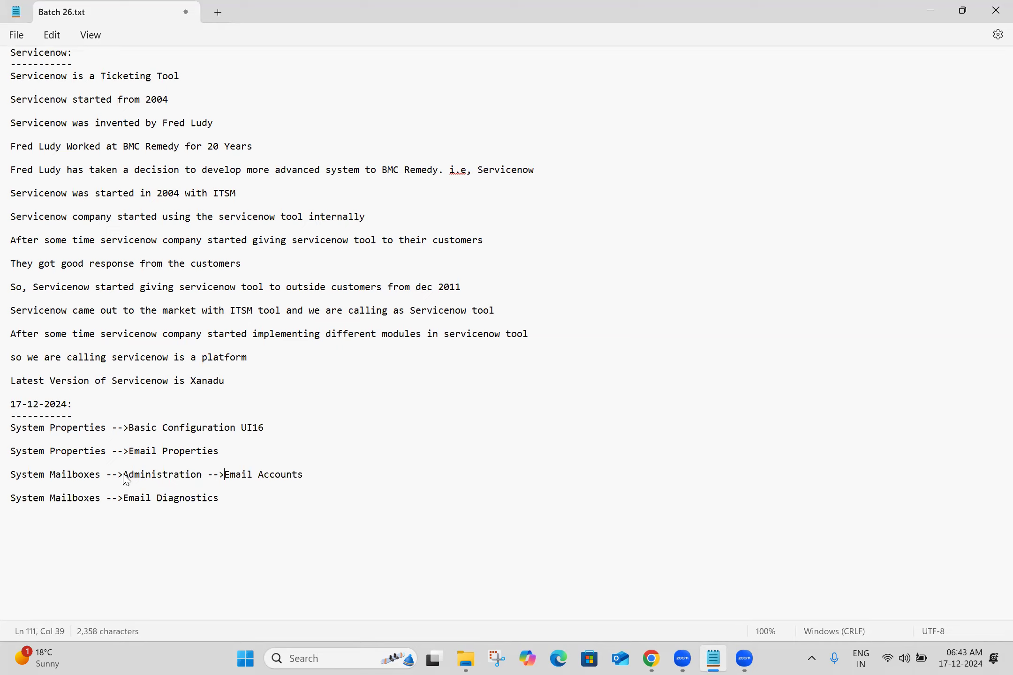
{"action": "left_click", "coordinate": [123, 500]}
{"action": "type", "text": "Admini"}
{"action": "type", "text": "s"}
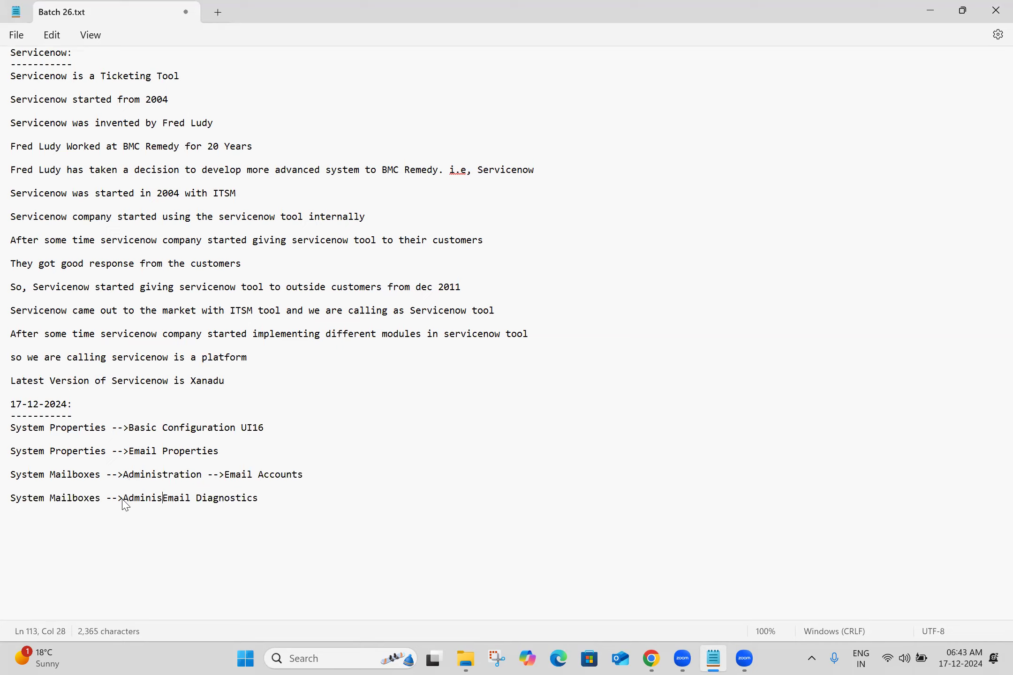
{"action": "type", "text": "tration --"}
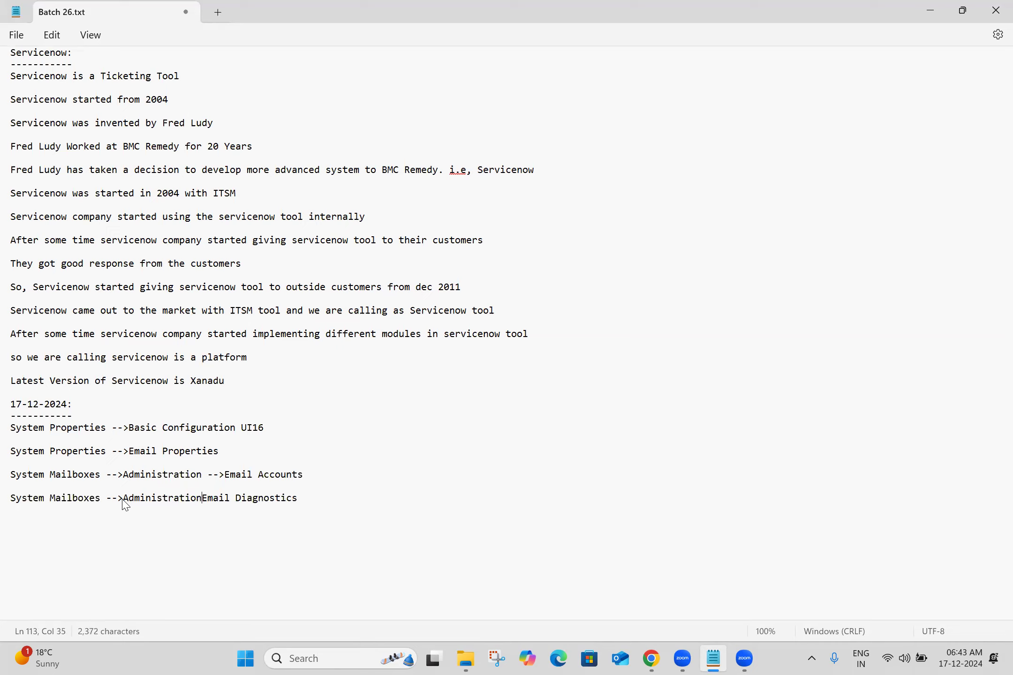
{"action": "type", "text": ">"}
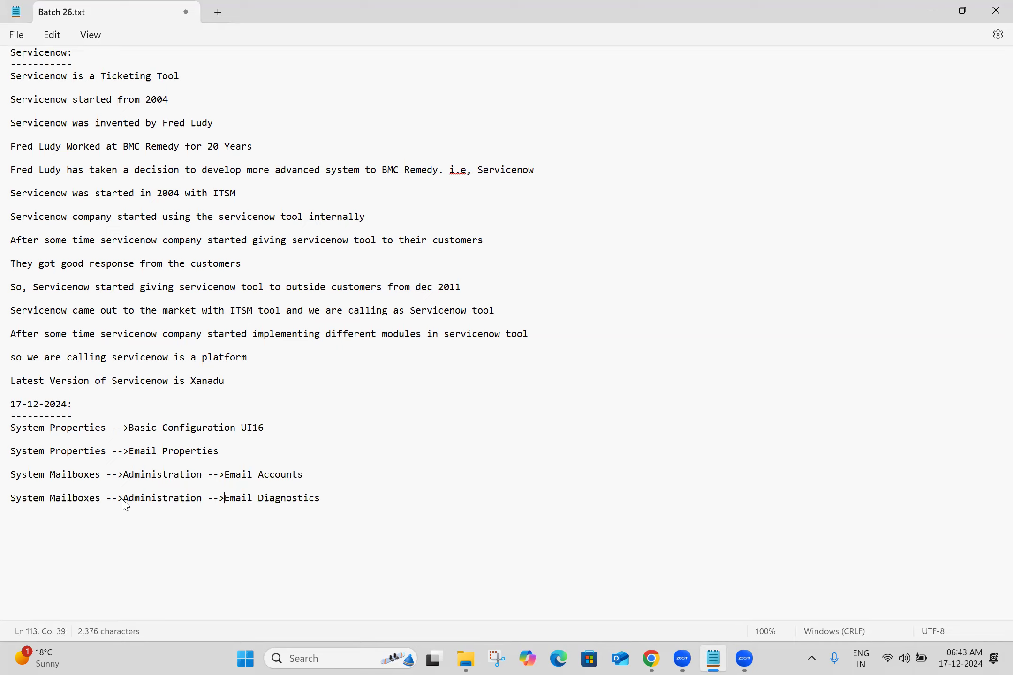
{"action": "left_click", "coordinate": [278, 525]}
{"action": "key", "text": "ctrl+s"}
- Switch back to Chrome and close the Email Diagnostics page, returning to the ServiceNow home page
{"action": "left_click", "coordinate": [651, 658]}
{"action": "left_click", "coordinate": [291, 6]}
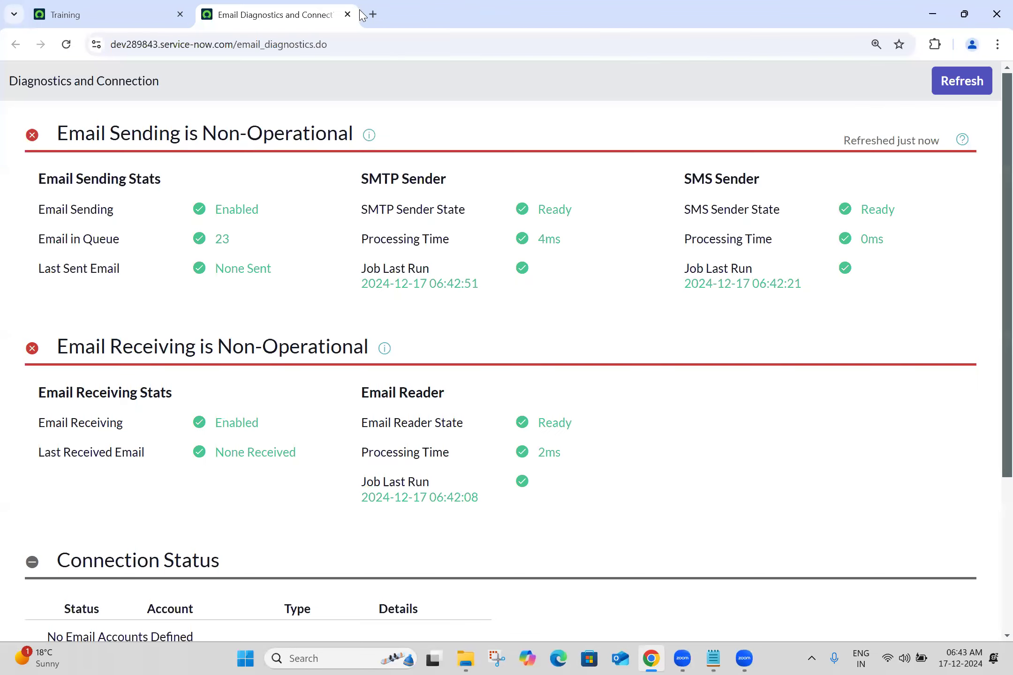
{"action": "left_click", "coordinate": [348, 14]}
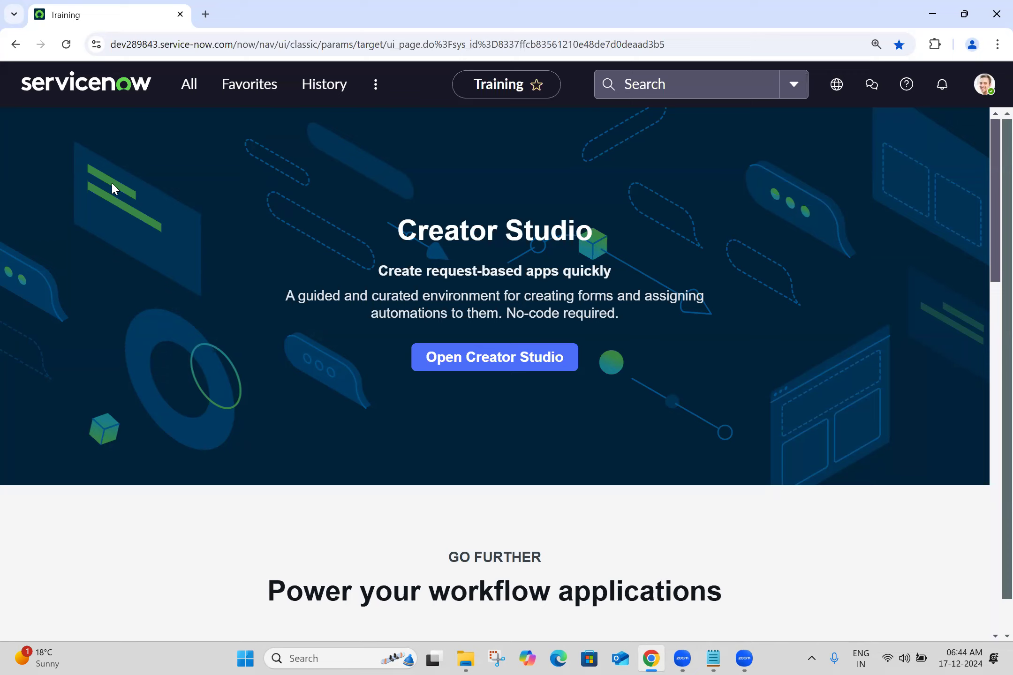
{"action": "left_click", "coordinate": [183, 92]}
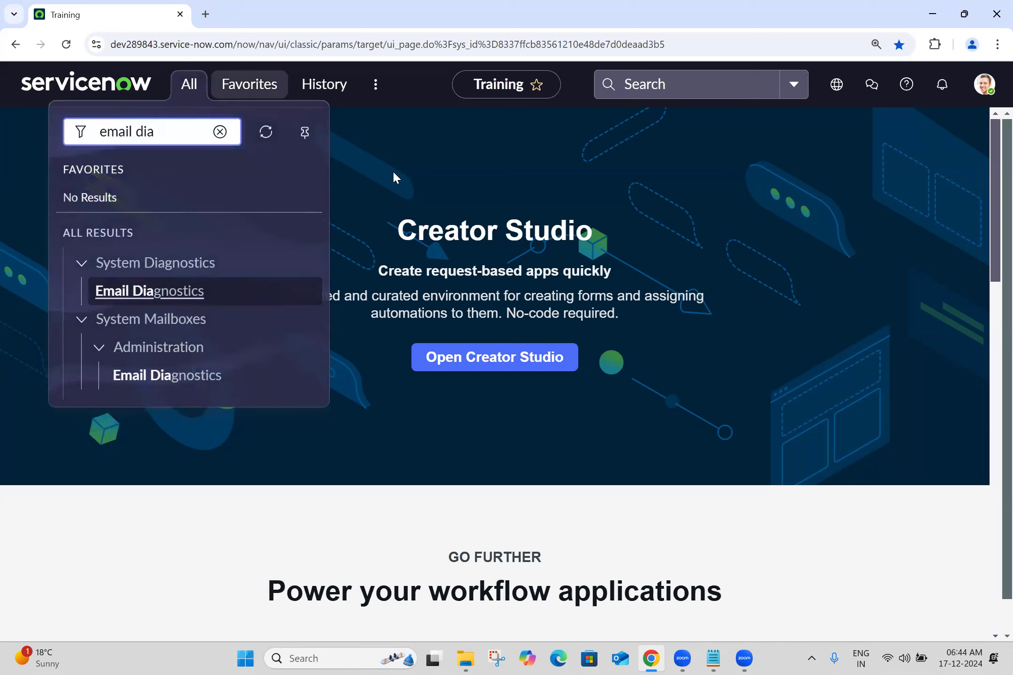
{"action": "left_click", "coordinate": [412, 190]}
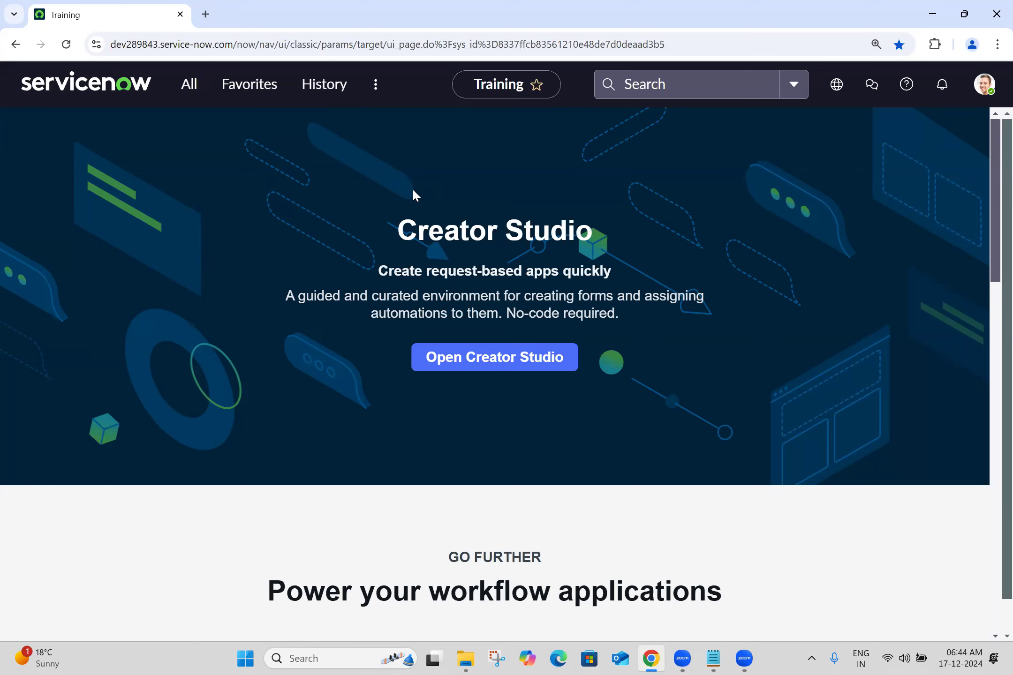
- Open the servlet statistics page by entering stats.do in the navigator filter
{"action": "left_click", "coordinate": [197, 97]}
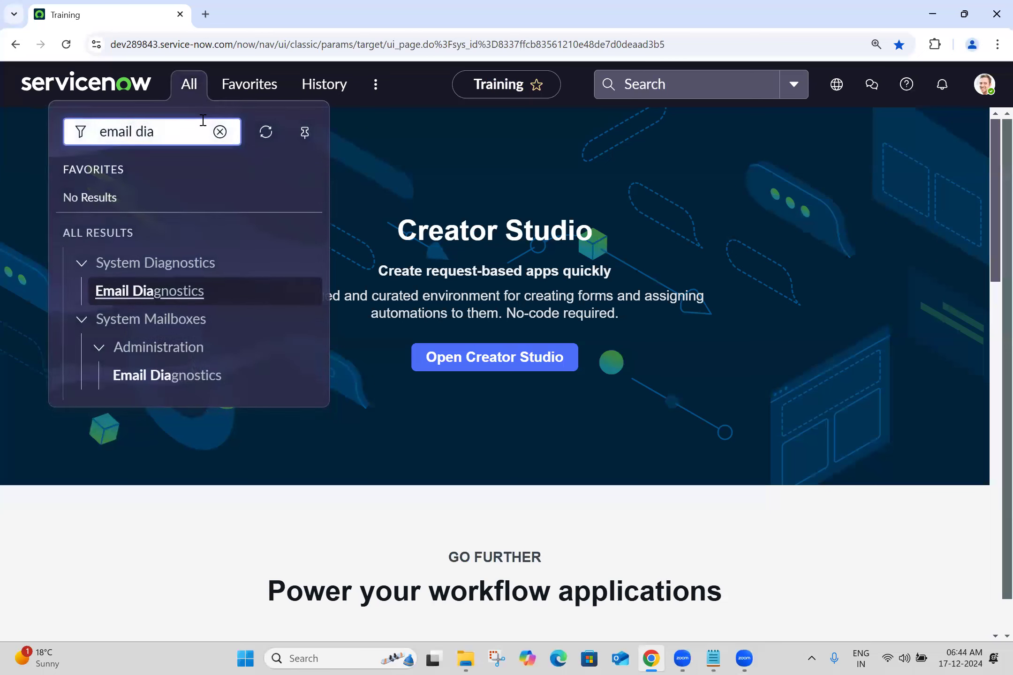
{"action": "key", "text": "ctrl+shift+Left"}
{"action": "key", "text": "ctrl+shift+Left"}
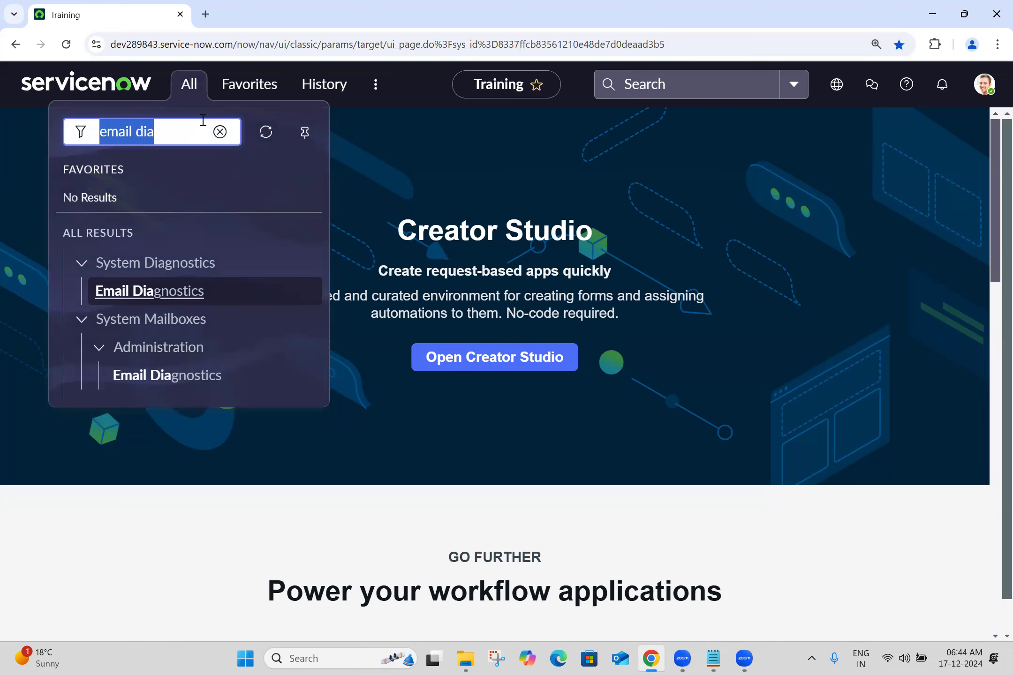
{"action": "type", "text": "stats"}
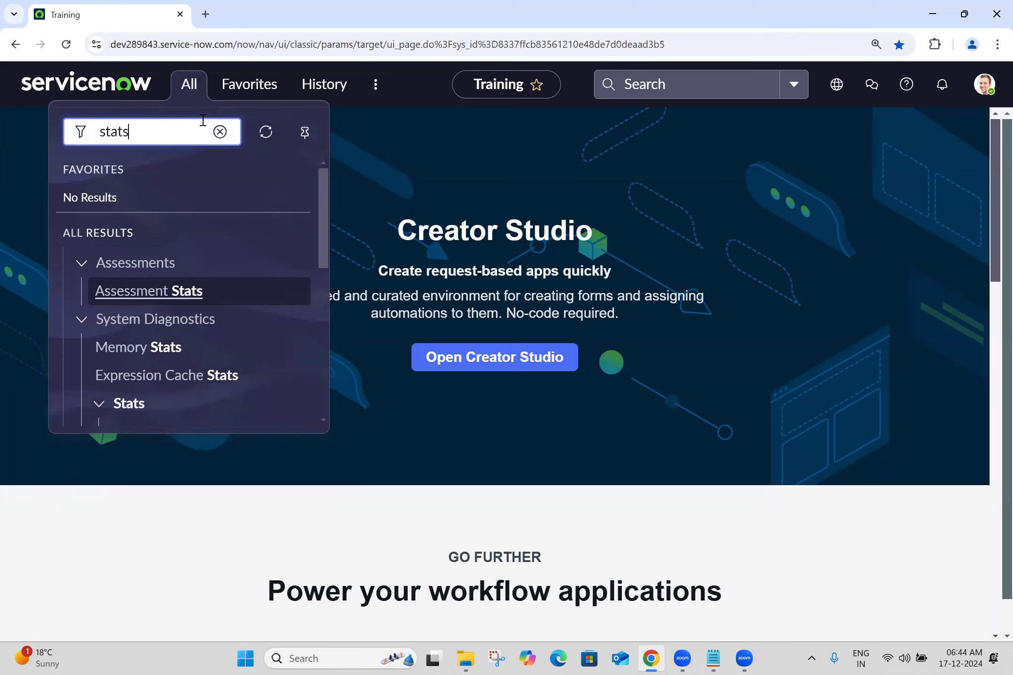
{"action": "type", "text": ".do"}
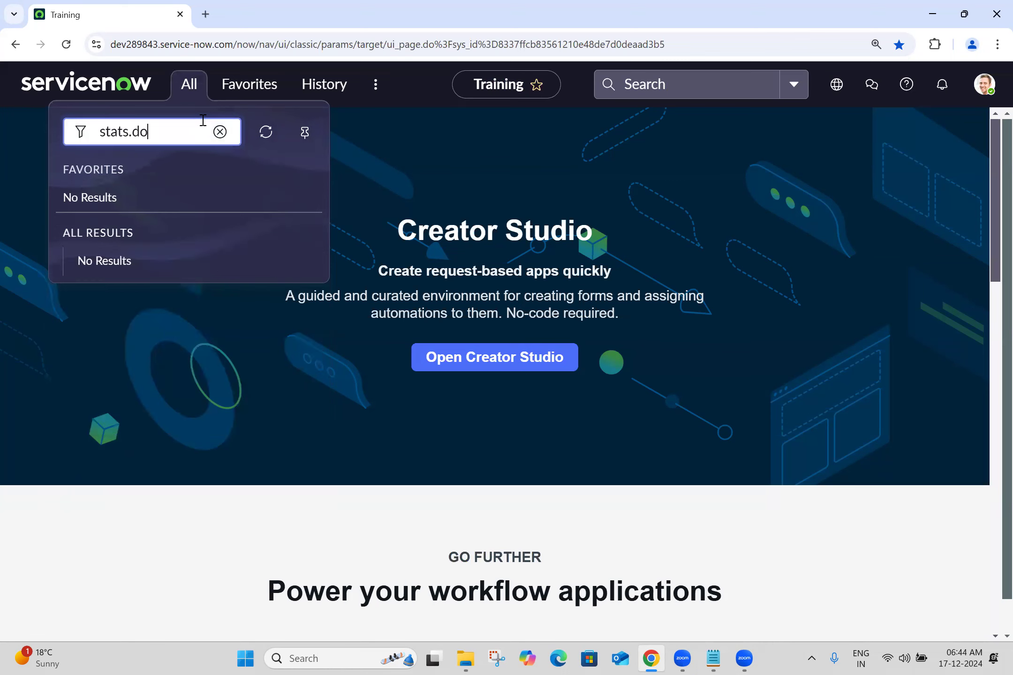
{"action": "key", "text": "ctrl+a"}
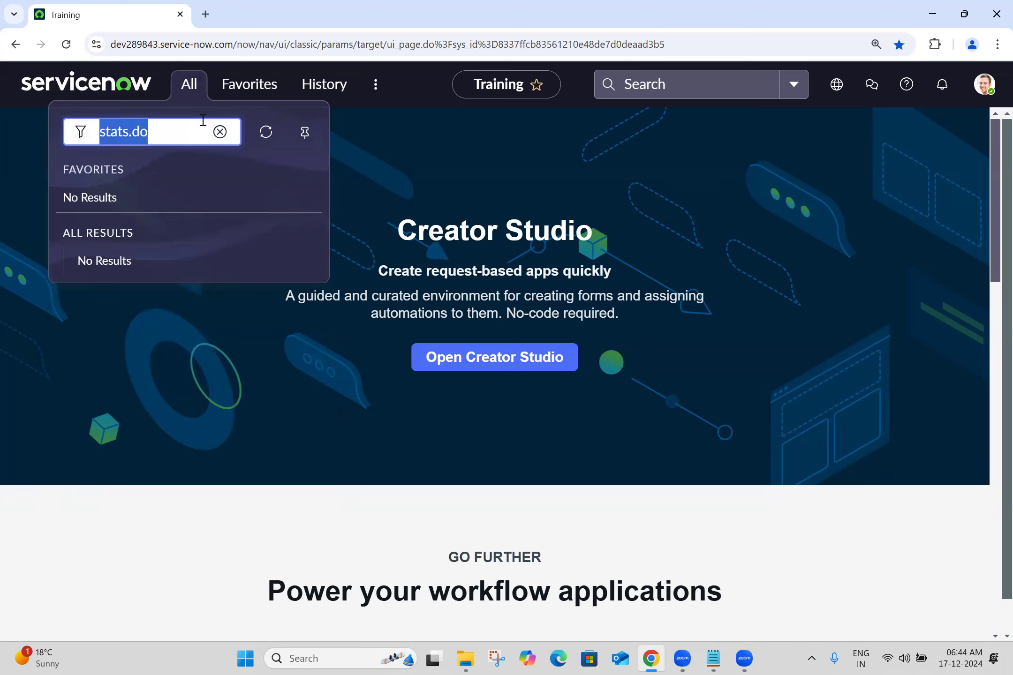
{"action": "left_click", "coordinate": [191, 125]}
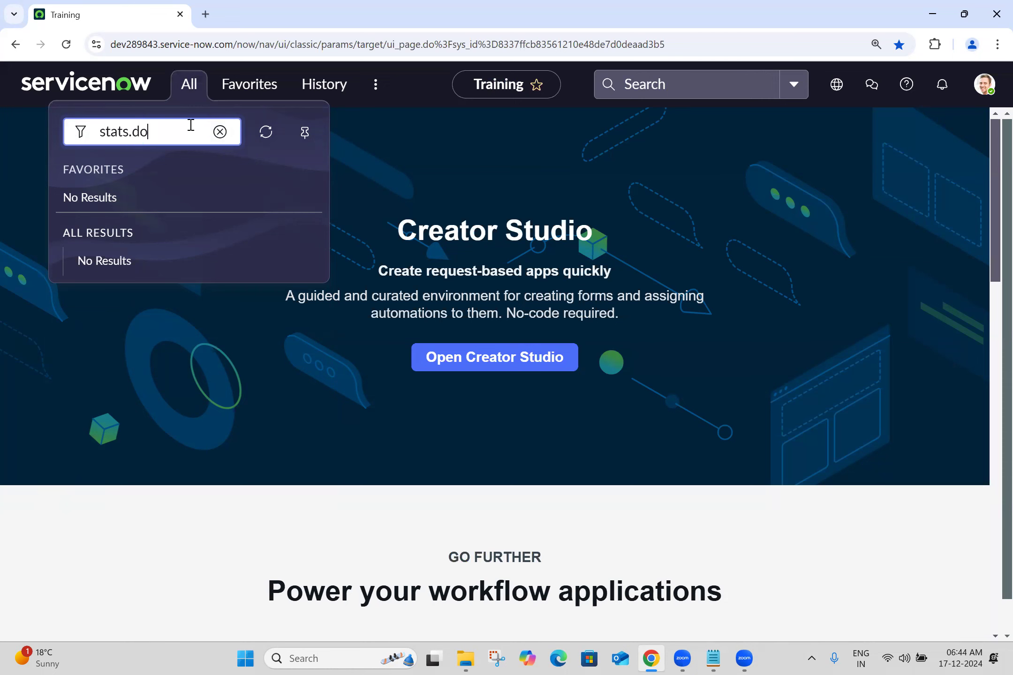
{"action": "key", "text": "Return"}
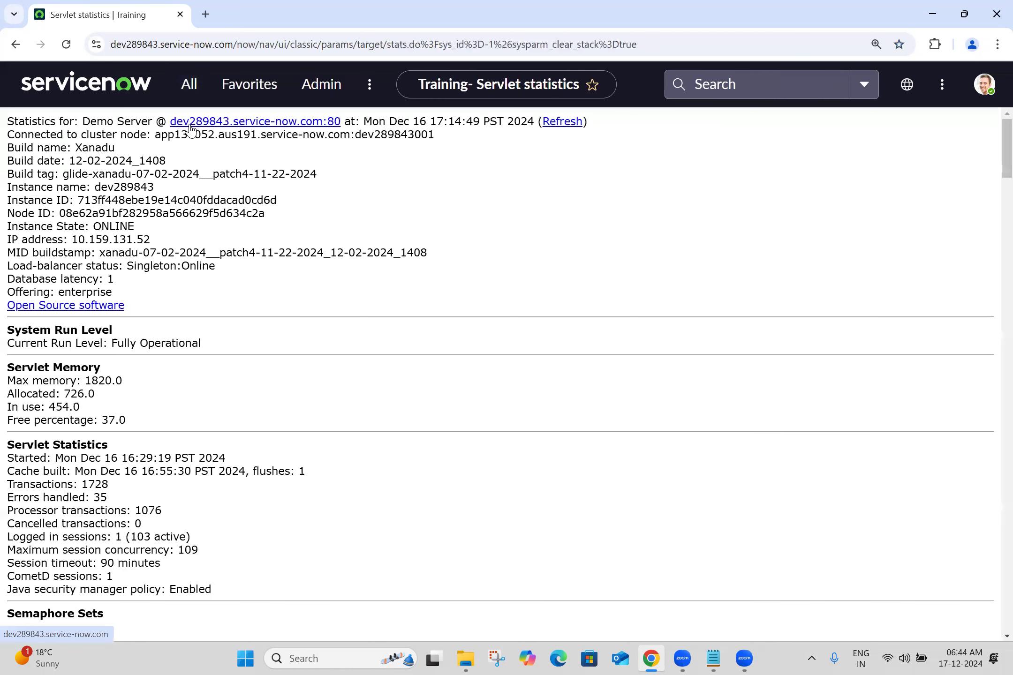
- Examine the instance details on the statistics page: build name and date, instance name and ID, node ID, instance state and IP address
{"action": "triple_click", "coordinate": [45, 121]}
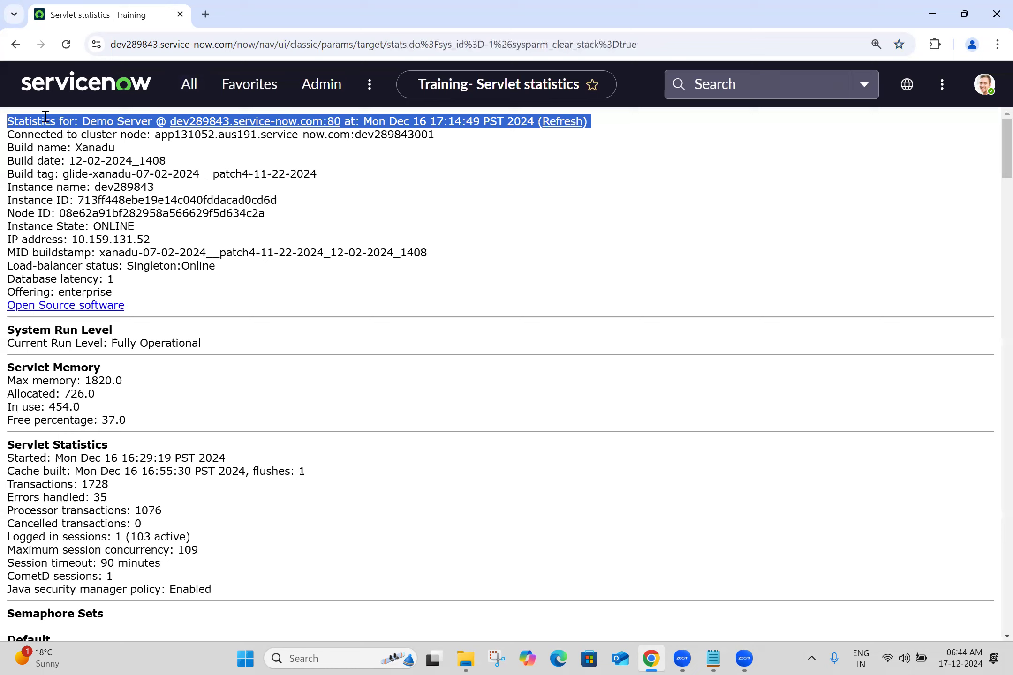
{"action": "left_click", "coordinate": [312, 194]}
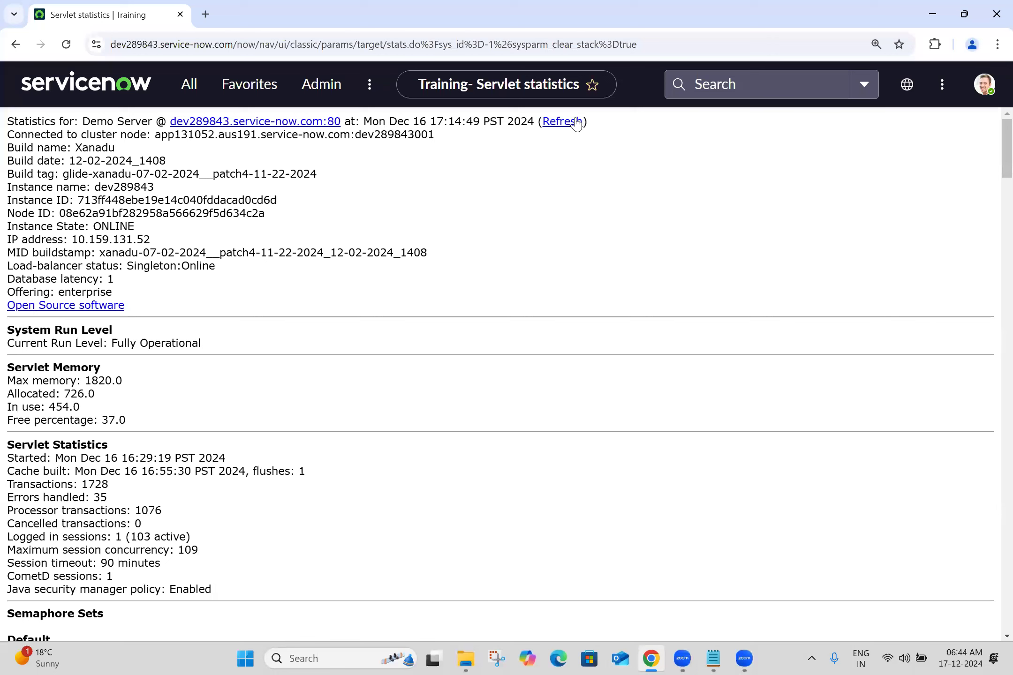
{"action": "triple_click", "coordinate": [89, 147]}
{"action": "double_click", "coordinate": [91, 150]}
{"action": "triple_click", "coordinate": [97, 160]}
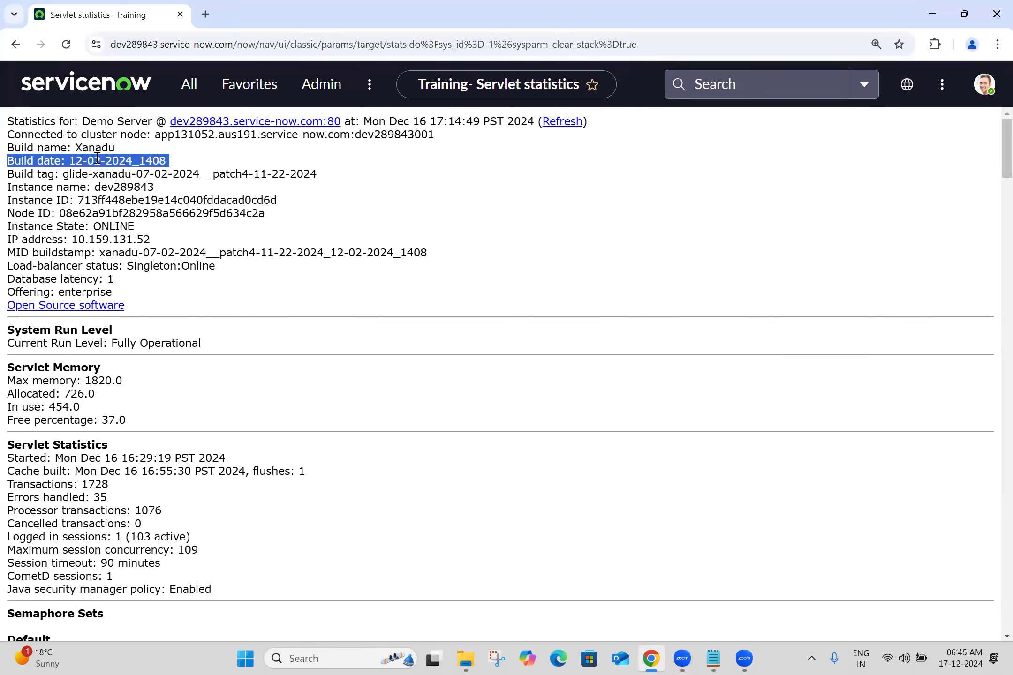
{"action": "double_click", "coordinate": [113, 186]}
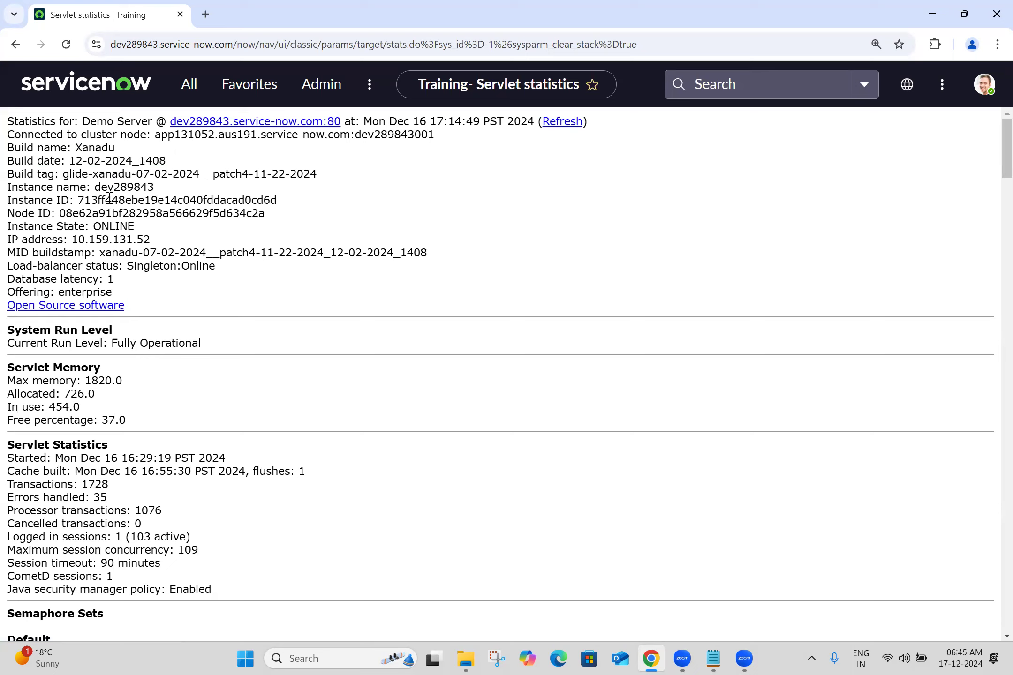
{"action": "double_click", "coordinate": [109, 201]}
{"action": "double_click", "coordinate": [110, 208]}
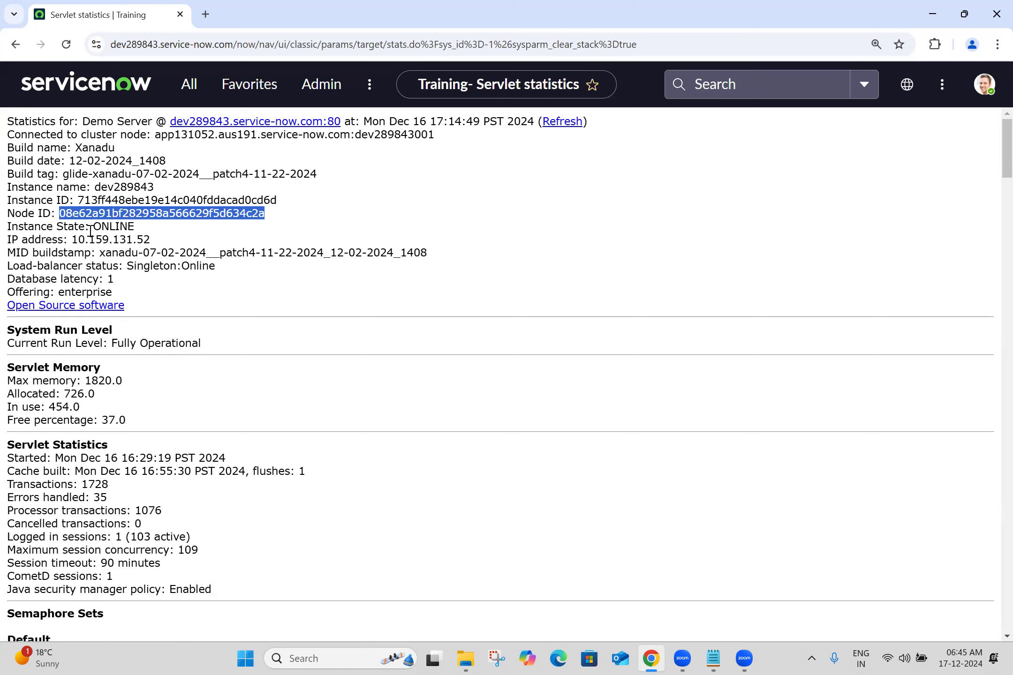
{"action": "double_click", "coordinate": [106, 229]}
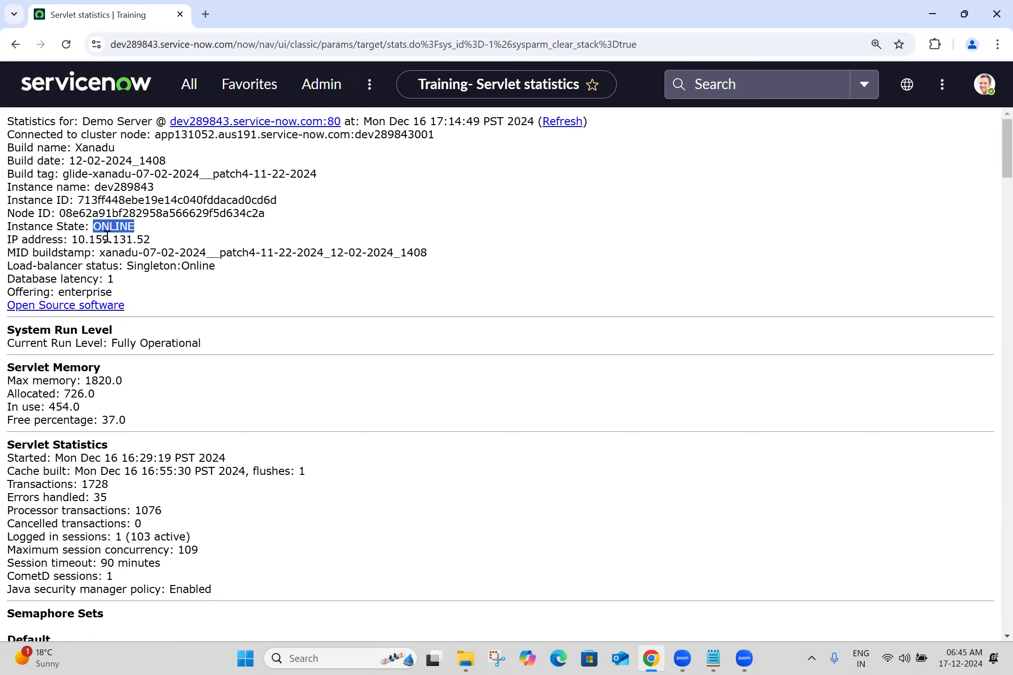
{"action": "double_click", "coordinate": [106, 240]}
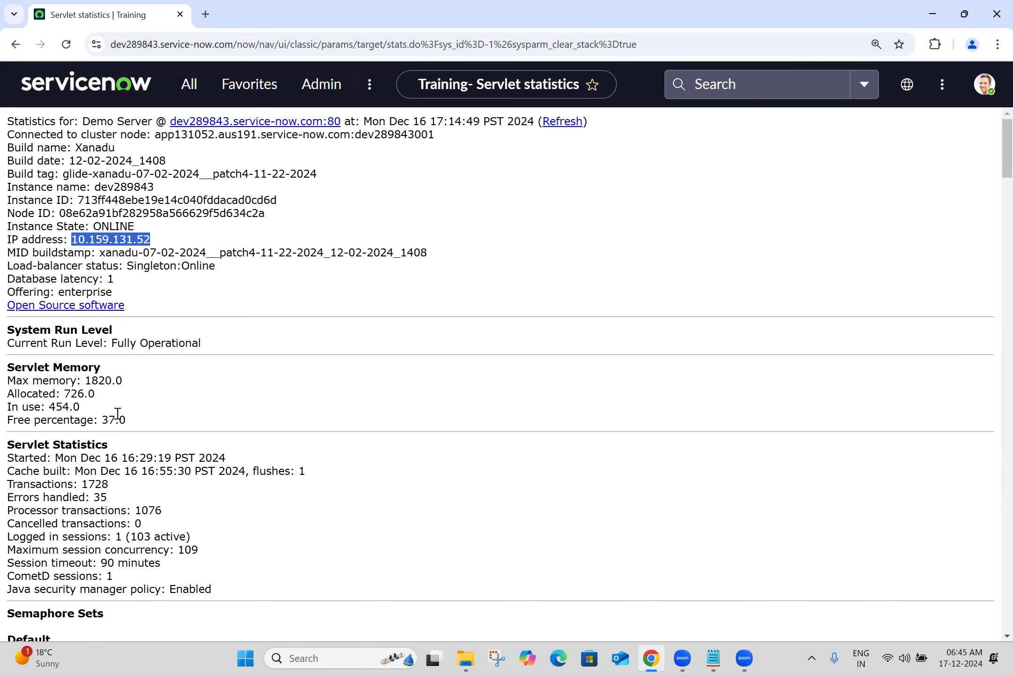
- Look through the remaining servlet statistics, from the semaphore sets and scheduler workers to the shutdown orchestrator status
{"action": "scroll", "coordinate": [994, 166], "scroll_direction": "down", "scroll_amount": 20}
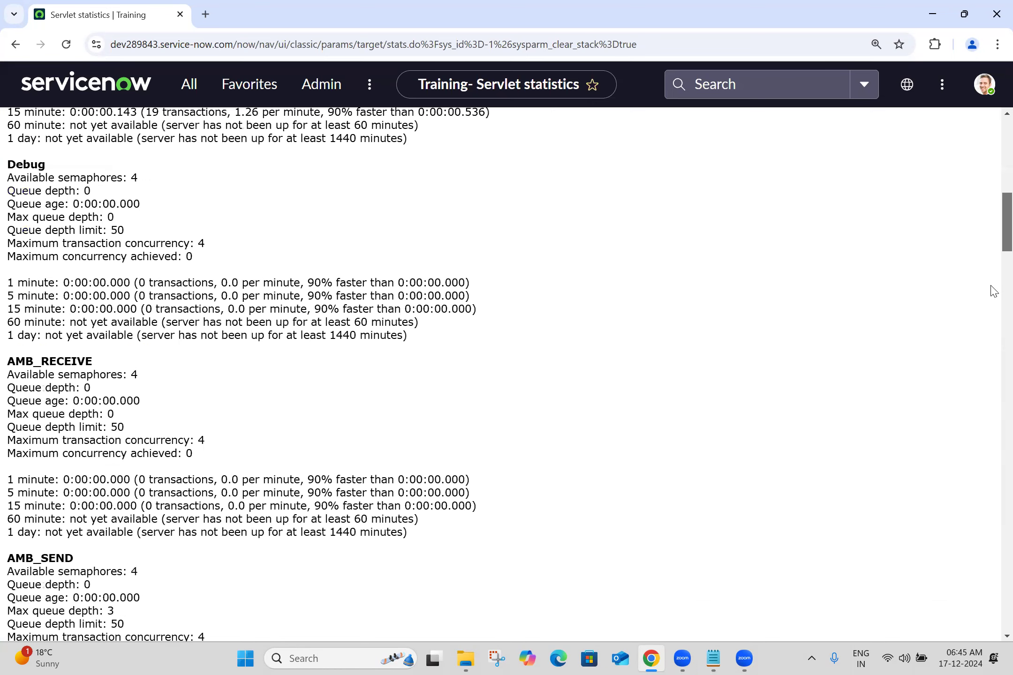
{"action": "scroll", "coordinate": [992, 582], "scroll_direction": "up", "scroll_amount": 5}
{"action": "scroll", "coordinate": [994, 549], "scroll_direction": "down", "scroll_amount": 15}
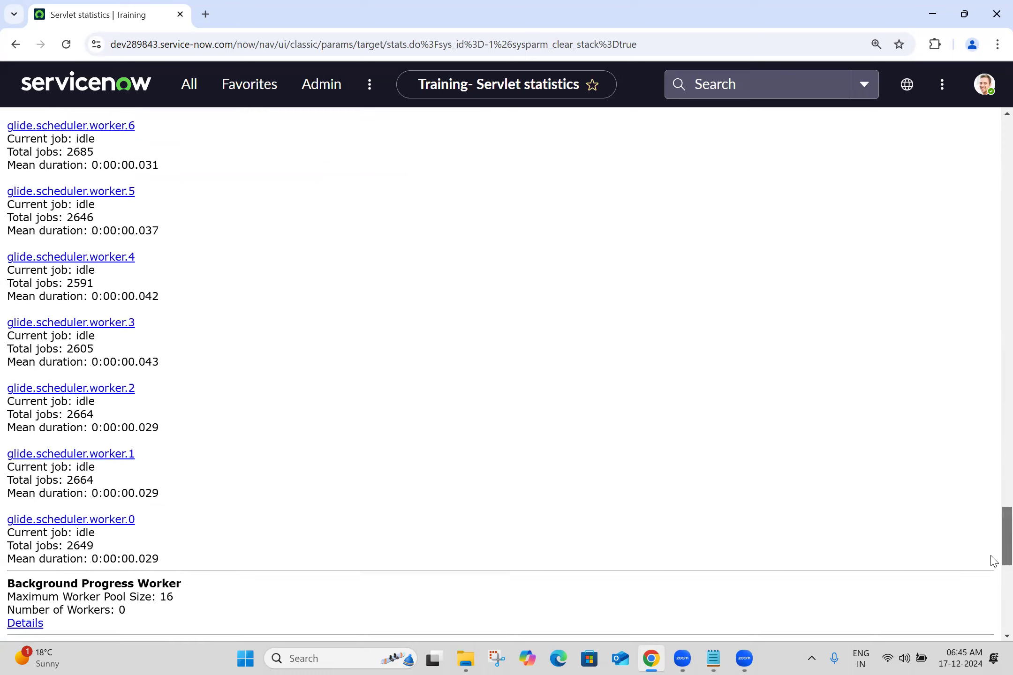
{"action": "scroll", "coordinate": [990, 332], "scroll_direction": "up", "scroll_amount": 20}
{"action": "scroll", "coordinate": [926, 327], "scroll_direction": "down", "scroll_amount": 20}
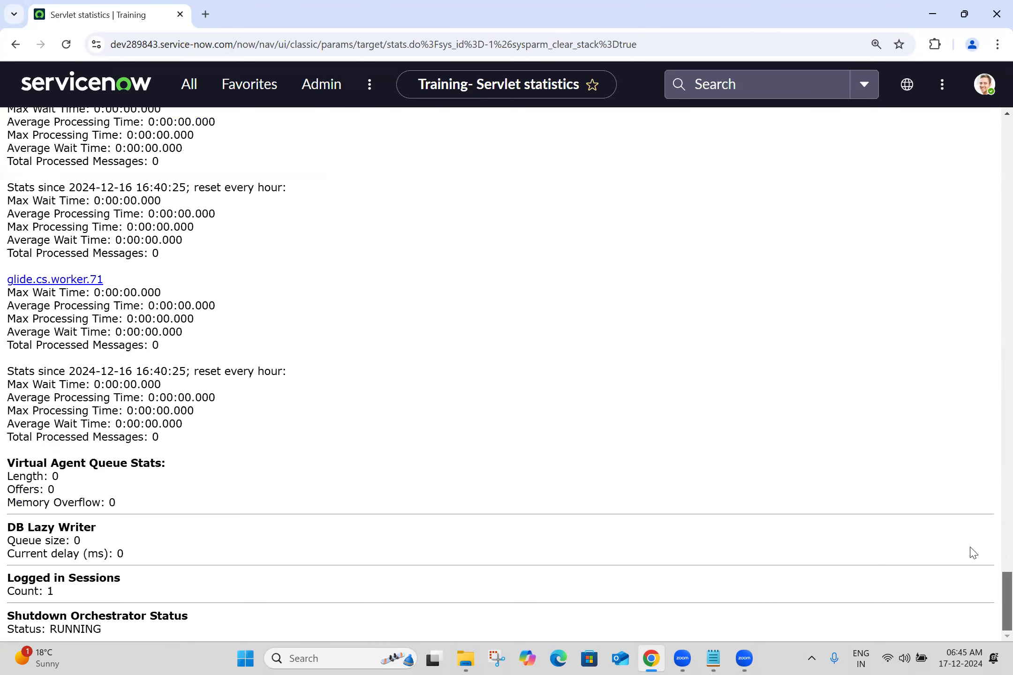
{"action": "scroll", "coordinate": [972, 550], "scroll_direction": "up", "scroll_amount": 20}
{"action": "scroll", "coordinate": [995, 150], "scroll_direction": "down", "scroll_amount": 20}
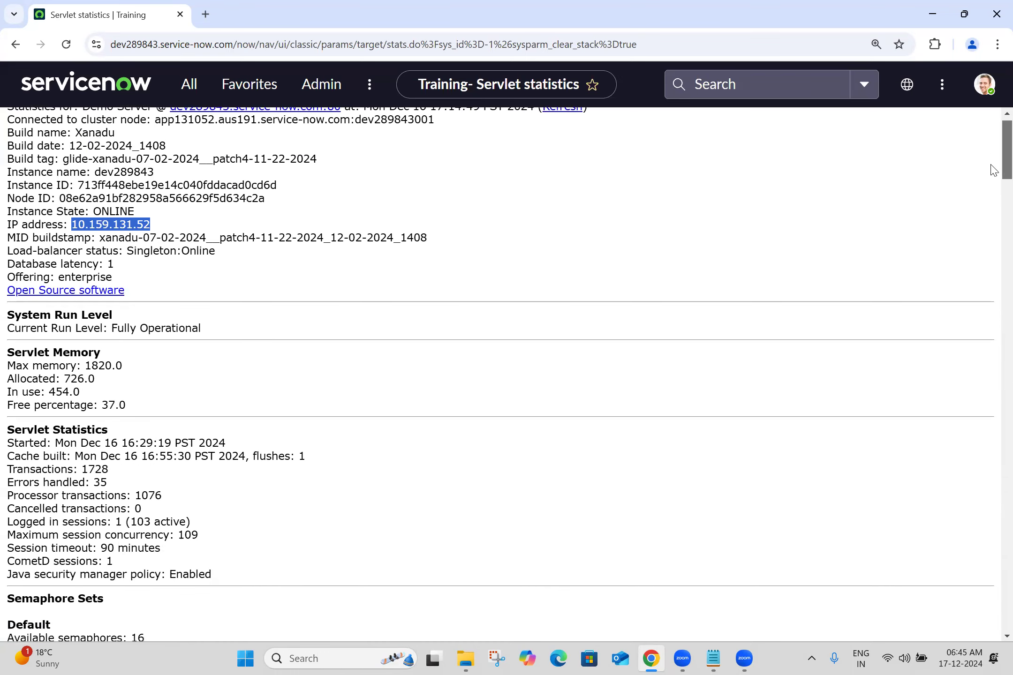
- Switch to Notepad, add stats.do below the Email Diagnostics path in Batch 26.txt with blank lines after it, and save the file
{"action": "scroll", "coordinate": [991, 561], "scroll_direction": "up", "scroll_amount": 10}
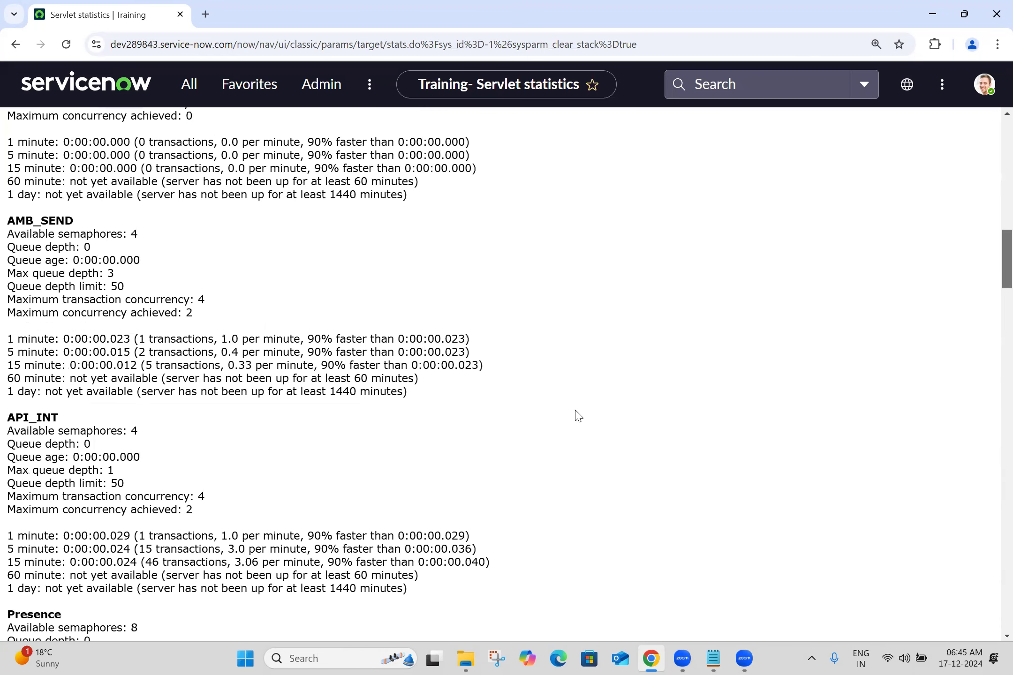
{"action": "scroll", "coordinate": [574, 414], "scroll_direction": "up", "scroll_amount": 20}
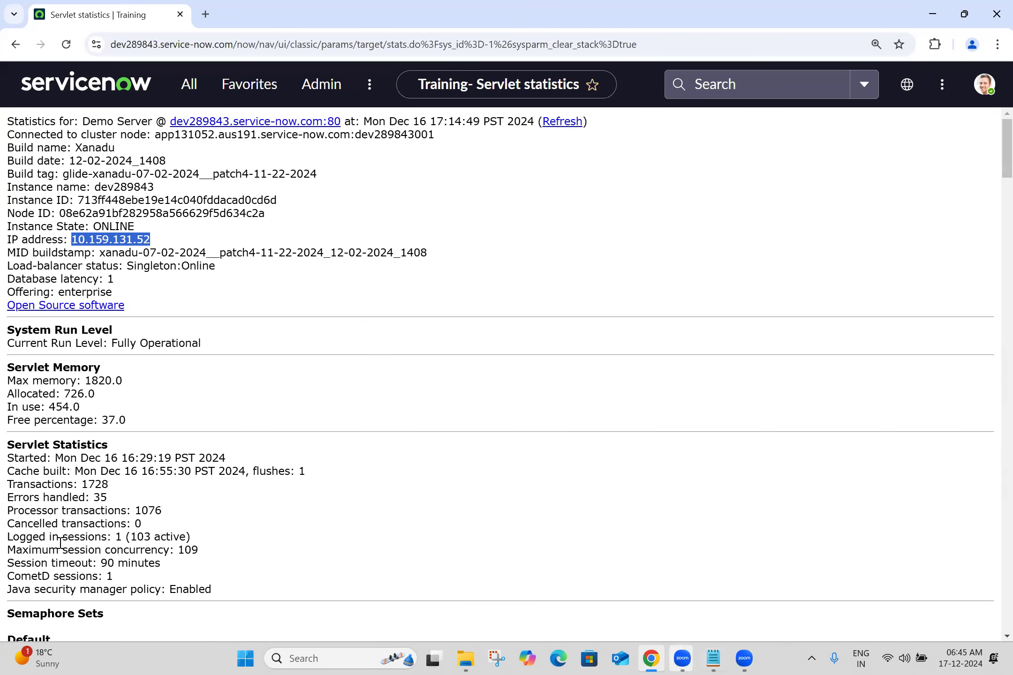
{"action": "left_click", "coordinate": [720, 658]}
{"action": "type", "text": "stats.do"}
{"action": "key", "text": "Return"}
{"action": "key", "text": "Return"}
{"action": "key", "text": "Return"}
{"action": "key", "text": "Return"}
{"action": "key", "text": "Return"}
{"action": "key", "text": "Return"}
{"action": "key", "text": "Return"}
{"action": "key", "text": "Return"}
{"action": "key", "text": "Return"}
{"action": "key", "text": "Return"}
{"action": "key", "text": "Return"}
{"action": "key", "text": "Return"}
{"action": "key", "text": "Return"}
{"action": "key", "text": "Return"}
{"action": "key", "text": "Return"}
{"action": "key", "text": "Return"}
{"action": "key", "text": "Return"}
{"action": "key", "text": "Return"}
{"action": "key", "text": "Return"}
{"action": "key", "text": "Return"}
{"action": "key", "text": "Return"}
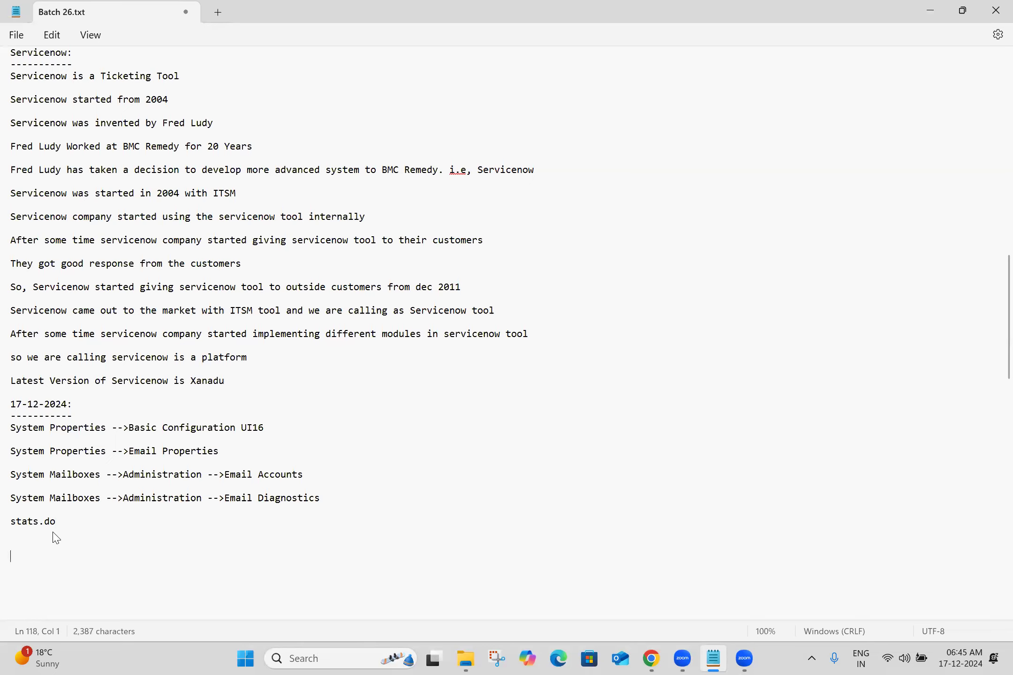
{"action": "key", "text": "ctrl+s"}
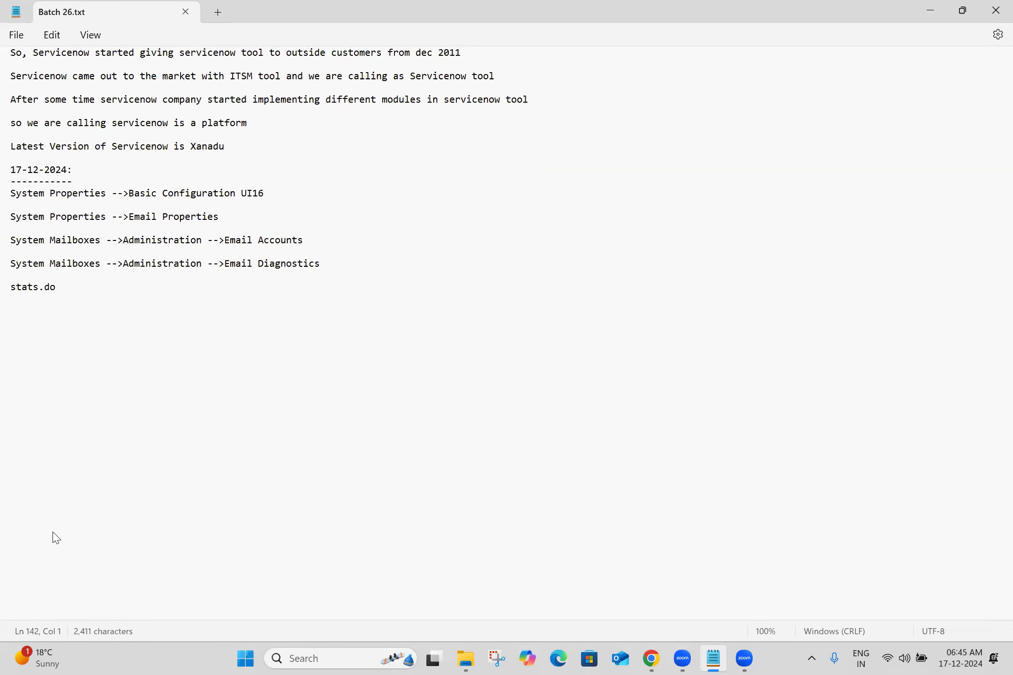
- Switch to Chrome, return to the ServiceNow home page and open the System Properties list by entering sys_properties.LIST in the navigator filter
{"action": "left_click", "coordinate": [648, 654]}
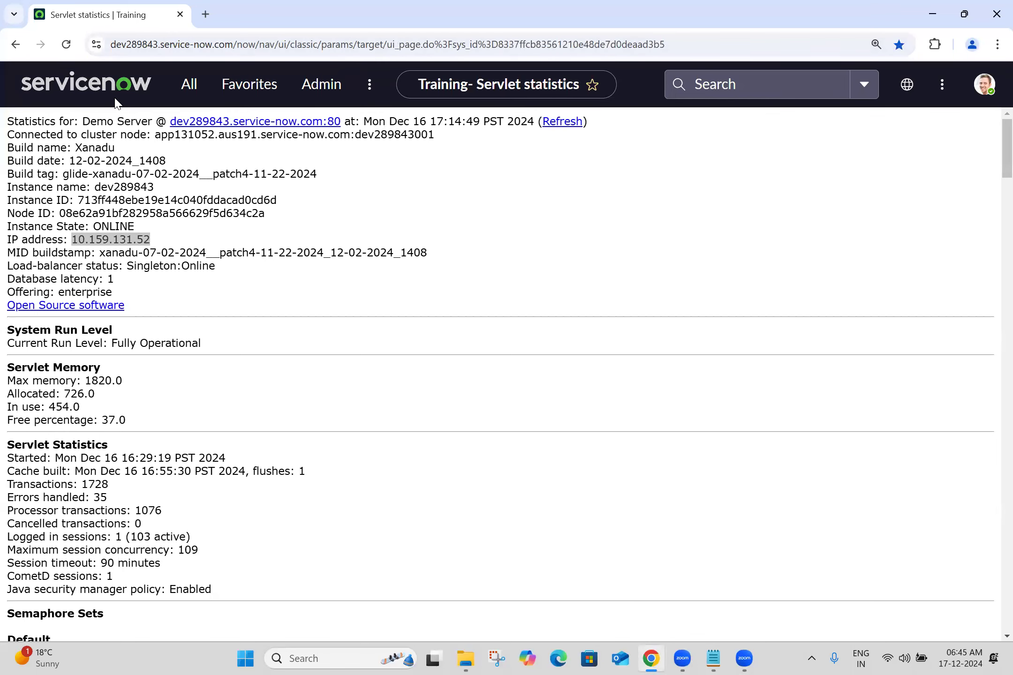
{"action": "left_click", "coordinate": [91, 84]}
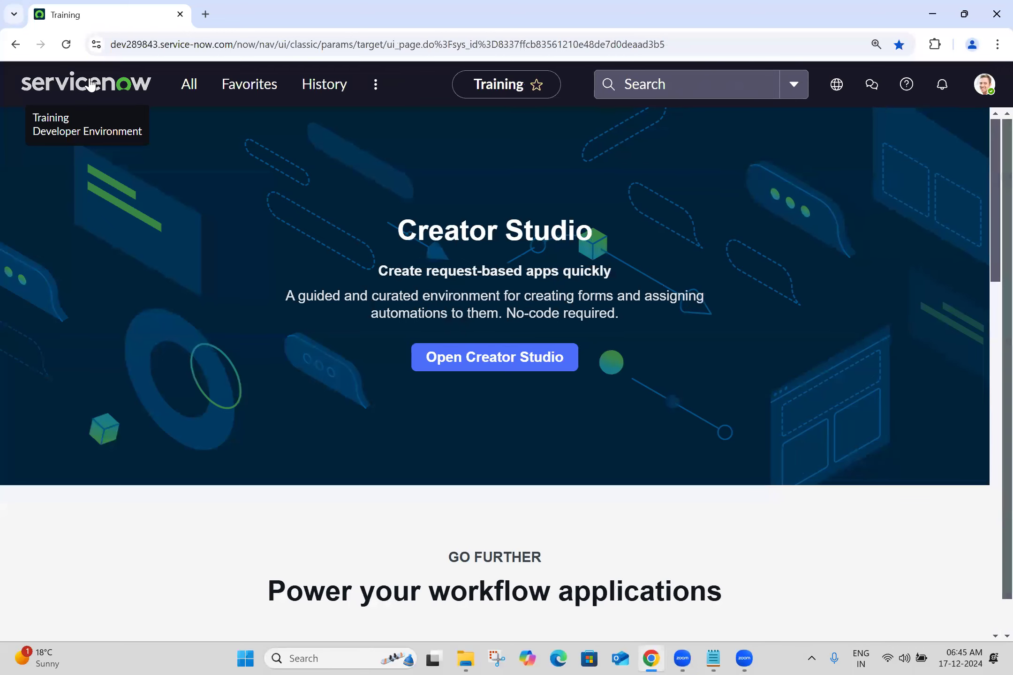
{"action": "left_click", "coordinate": [190, 85]}
{"action": "type", "text": "sys_"}
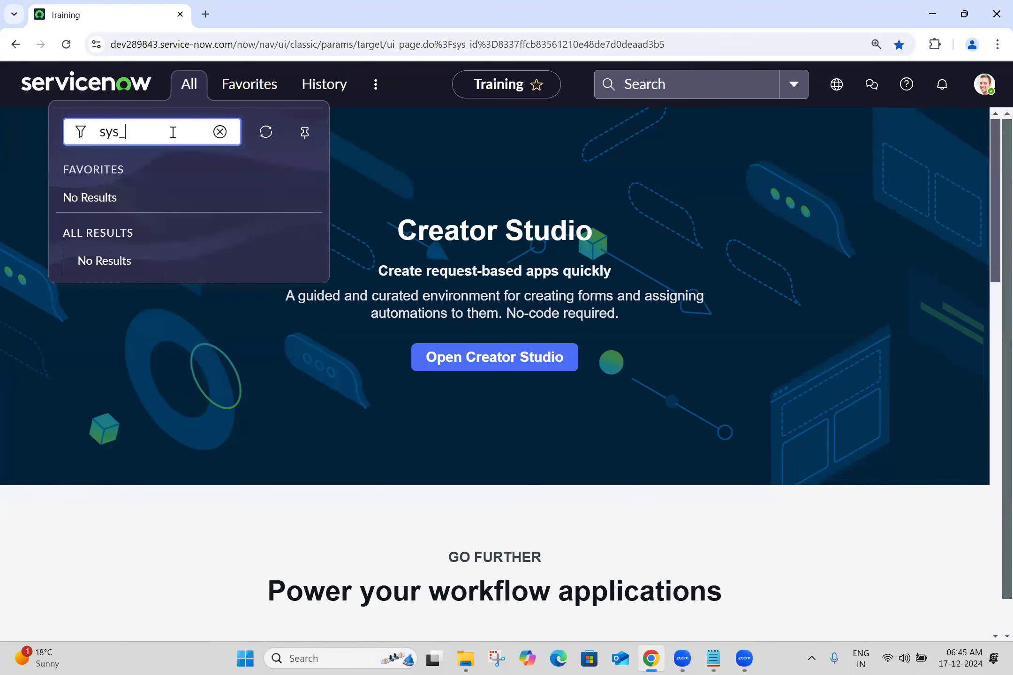
{"action": "type", "text": "properties.L"}
{"action": "type", "text": "IST"}
{"action": "key", "text": "Left"}
{"action": "key", "text": "Left"}
{"action": "key", "text": "Left"}
{"action": "key", "text": "Left"}
{"action": "key", "text": "Left"}
{"action": "key", "text": "Left"}
{"action": "key", "text": "Left"}
{"action": "key", "text": "Left"}
{"action": "key", "text": "Left"}
{"action": "key", "text": "Left"}
{"action": "key", "text": "Left"}
{"action": "key", "text": "Left"}
{"action": "key", "text": "Left"}
{"action": "key", "text": "Left"}
{"action": "key", "text": "Left"}
{"action": "key", "text": "Left"}
{"action": "key", "text": "Left"}
{"action": "key", "text": "Left"}
{"action": "key", "text": "Left"}
{"action": "key", "text": "shift+Right"}
{"action": "key", "text": "shift+Right"}
{"action": "key", "text": "shift+Right"}
{"action": "key", "text": "shift+Right"}
{"action": "key", "text": "shift+Right"}
{"action": "key", "text": "shift+Right"}
{"action": "key", "text": "shift+Right"}
{"action": "key", "text": "shift+Right"}
{"action": "key", "text": "shift+Right"}
{"action": "key", "text": "shift+Right"}
{"action": "key", "text": "shift+Right"}
{"action": "key", "text": "shift+Right"}
{"action": "key", "text": "shift+Right"}
{"action": "key", "text": "shift+Right"}
{"action": "key", "text": "shift+Right"}
{"action": "key", "text": "shift+Right"}
{"action": "key", "text": "shift+Right"}
{"action": "key", "text": "Return"}
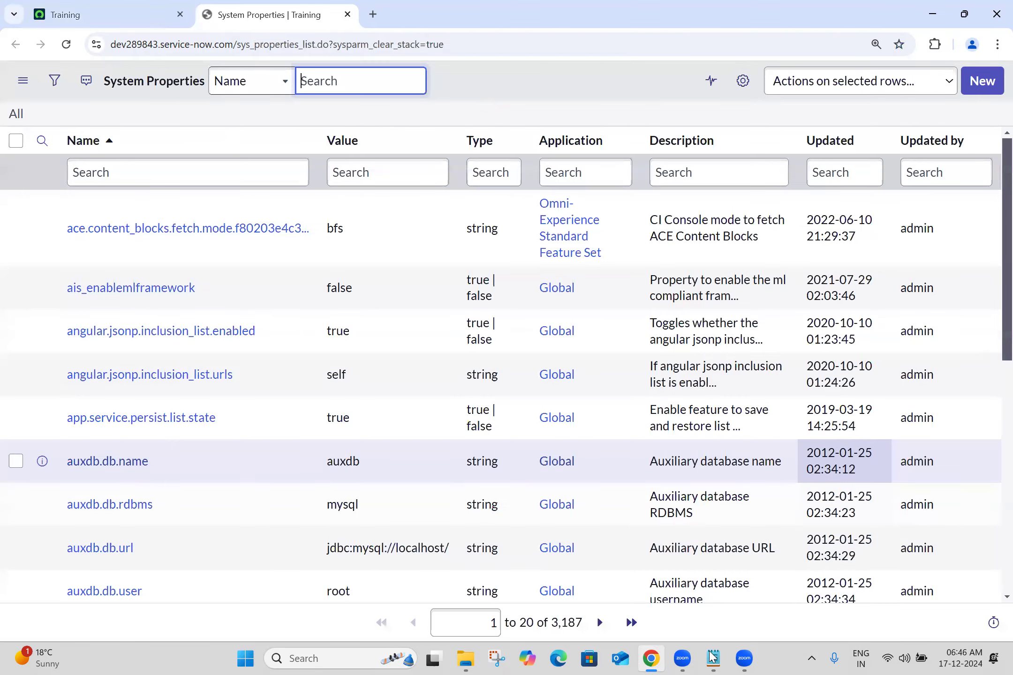
- Switch to Notepad and record sys_properties.LIST on its own line below stats.do
{"action": "left_click", "coordinate": [712, 657]}
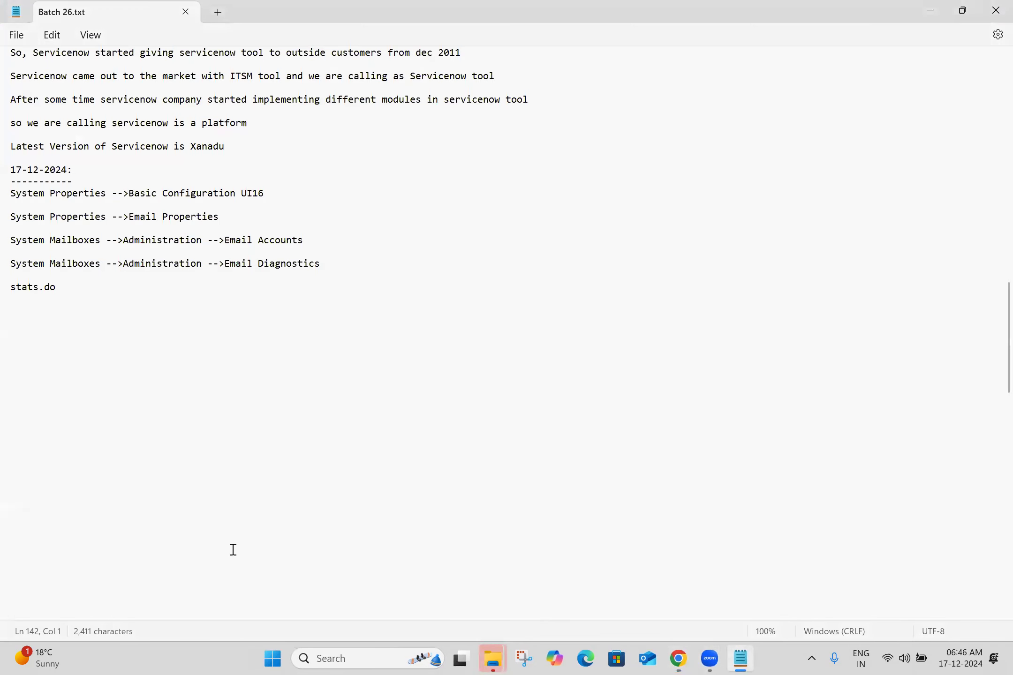
{"action": "left_click", "coordinate": [48, 308]}
{"action": "type", "text": "sys_properties.LIST"}
{"action": "key", "text": "Return"}
{"action": "key", "text": "Return"}
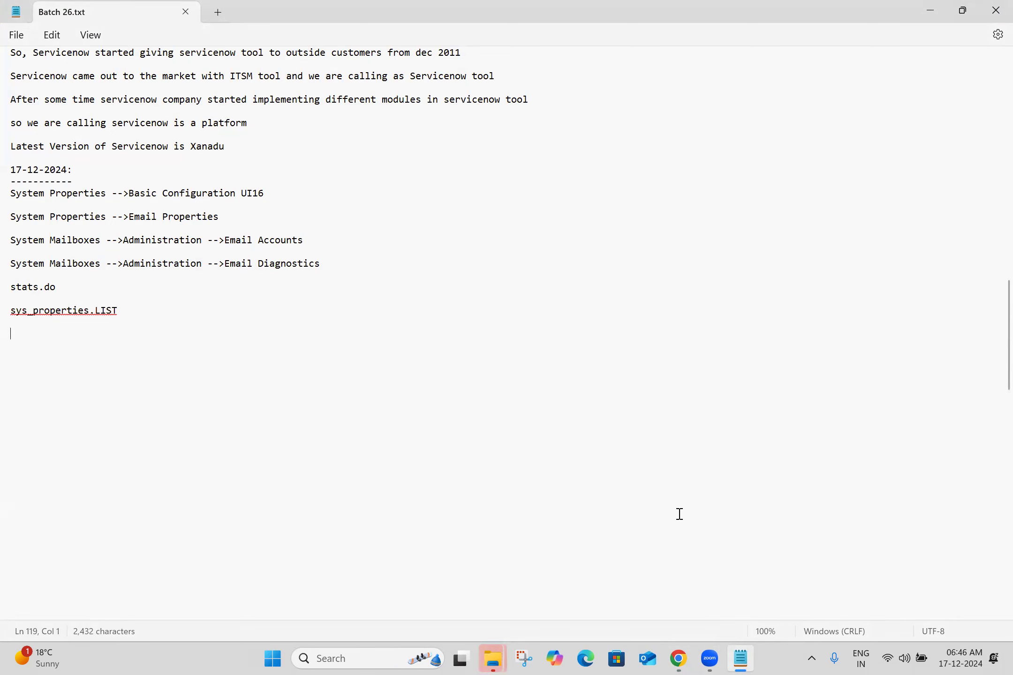
- Switch to Chrome and filter the System Properties list by name with *polaris
{"action": "left_click", "coordinate": [678, 658]}
{"action": "left_click", "coordinate": [157, 179]}
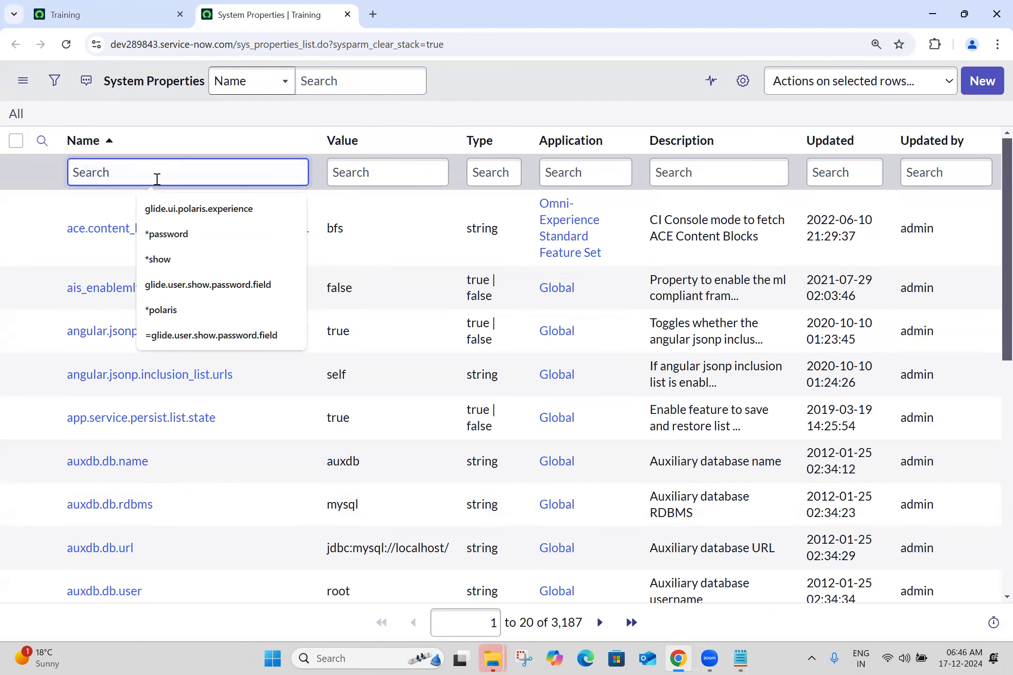
{"action": "left_click", "coordinate": [166, 316]}
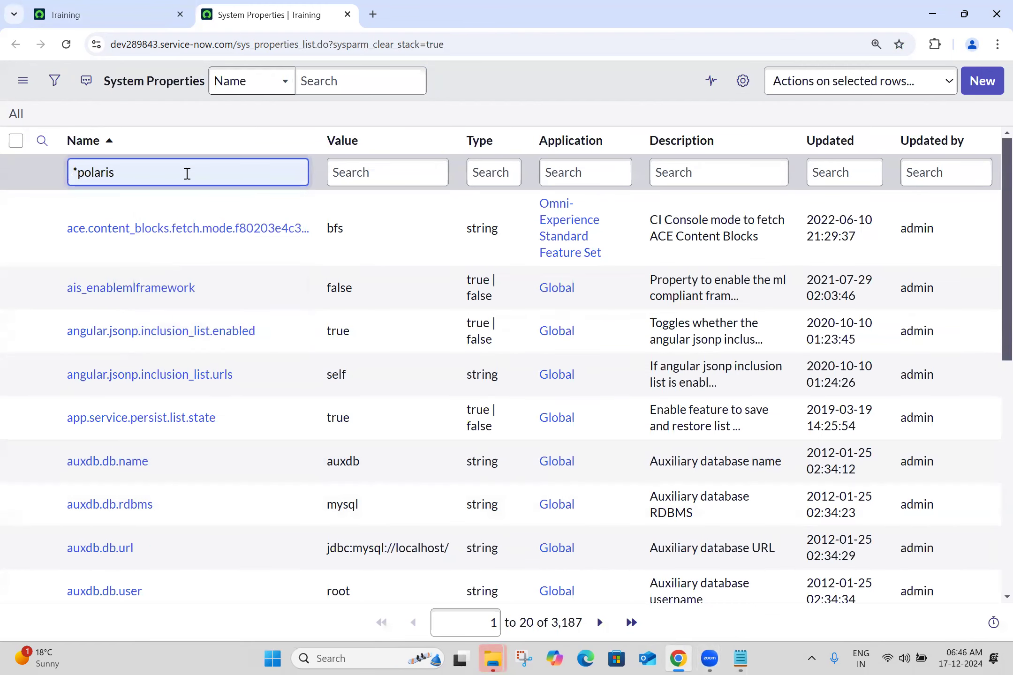
{"action": "key", "text": "Return"}
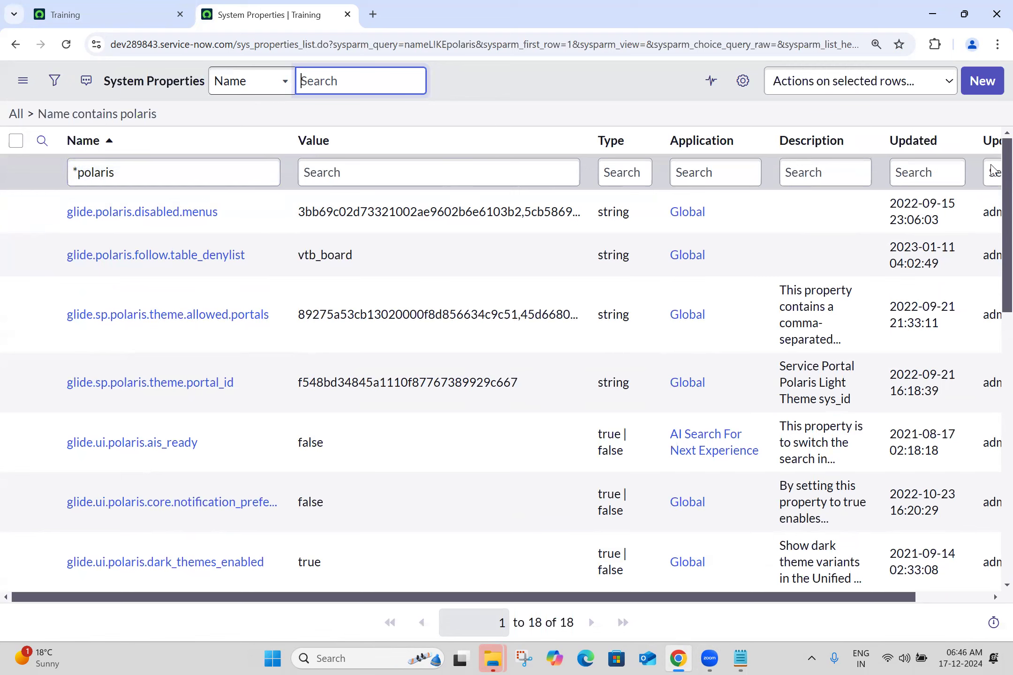
- Narrow the polaris results to records matching the name glide.ui.polaris.experience
{"action": "scroll", "coordinate": [993, 169], "scroll_direction": "down", "scroll_amount": 2}
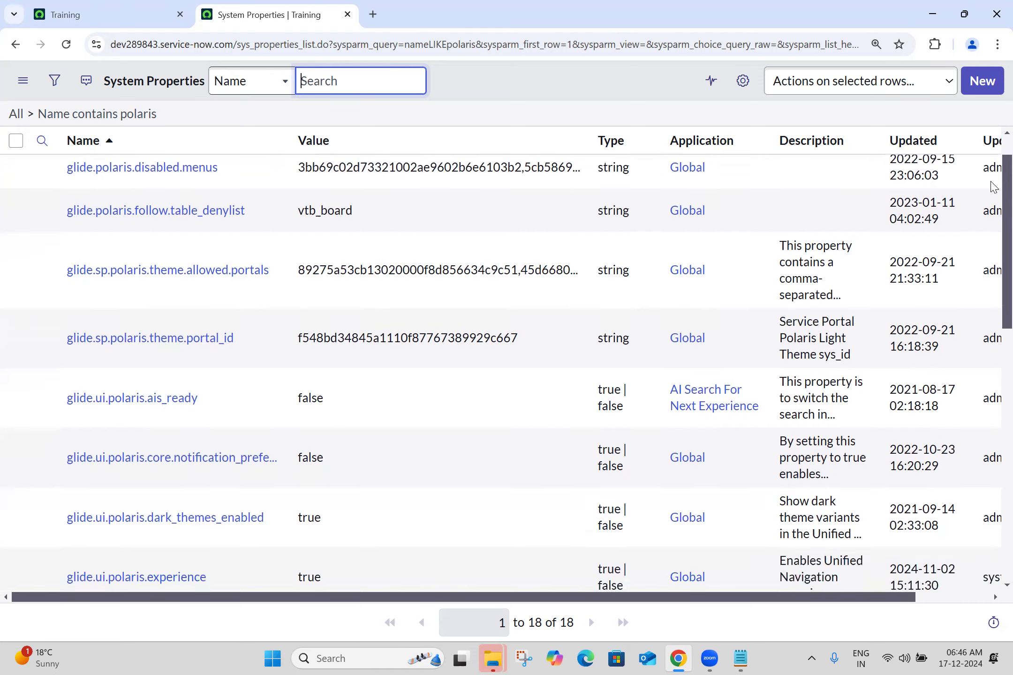
{"action": "scroll", "coordinate": [992, 191], "scroll_direction": "down", "scroll_amount": 4}
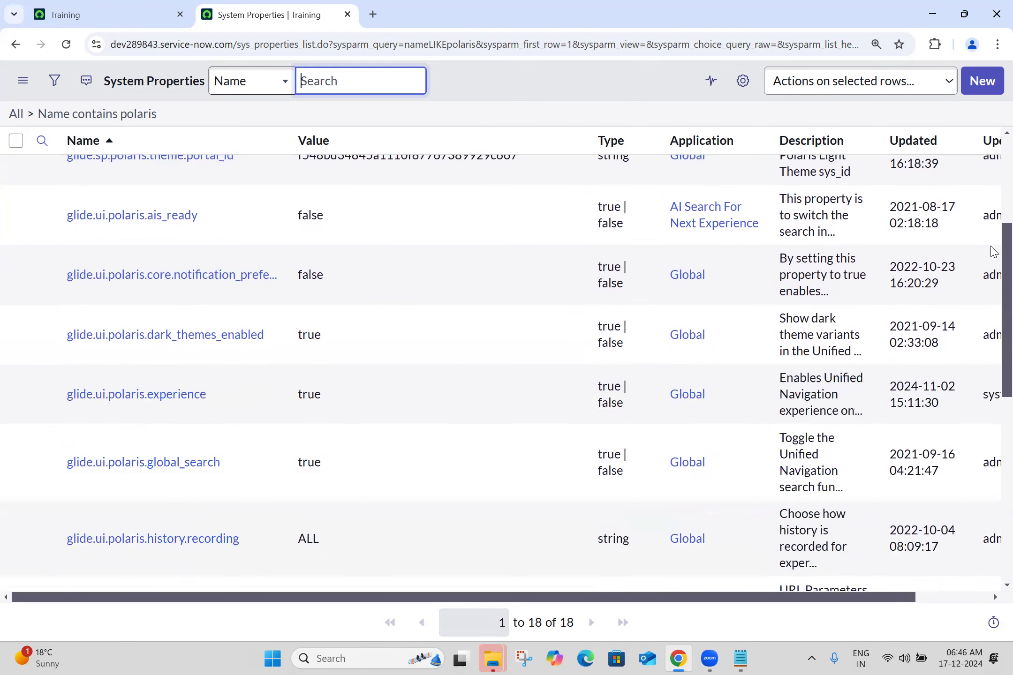
{"action": "left_click", "coordinate": [231, 402]}
{"action": "right_click", "coordinate": [231, 402]}
{"action": "left_click", "coordinate": [271, 415]}
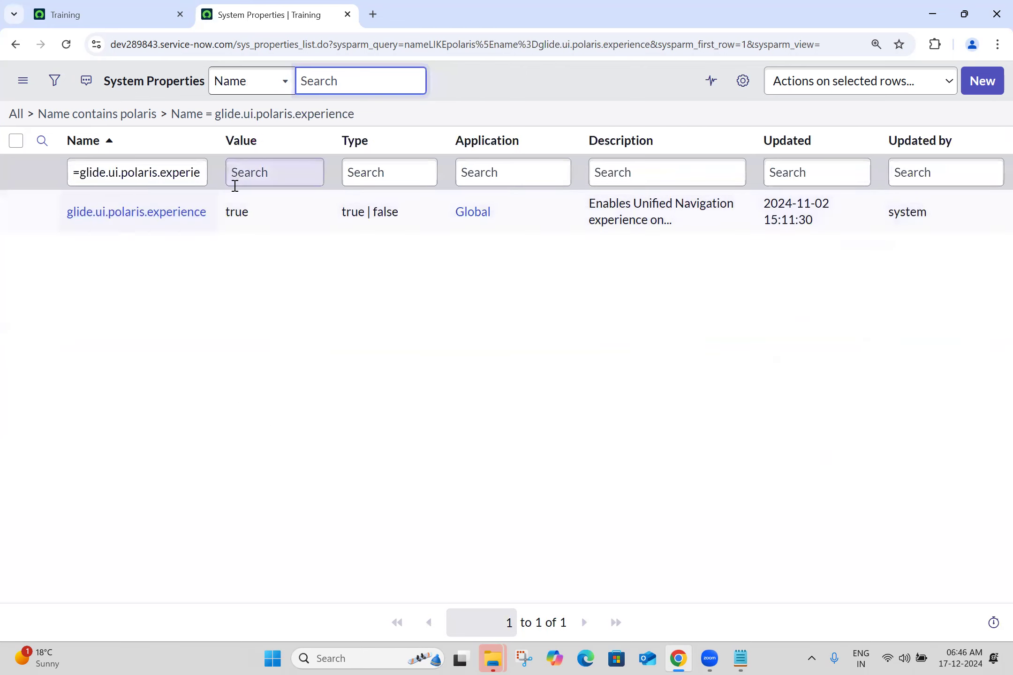
- Copy the property name glide.ui.polaris.experience into the Notepad notes below sys_properties.LIST
{"action": "left_click_drag", "start_coordinate": [210, 218], "coordinate": [65, 223]}
{"action": "key", "text": "ctrl+c"}
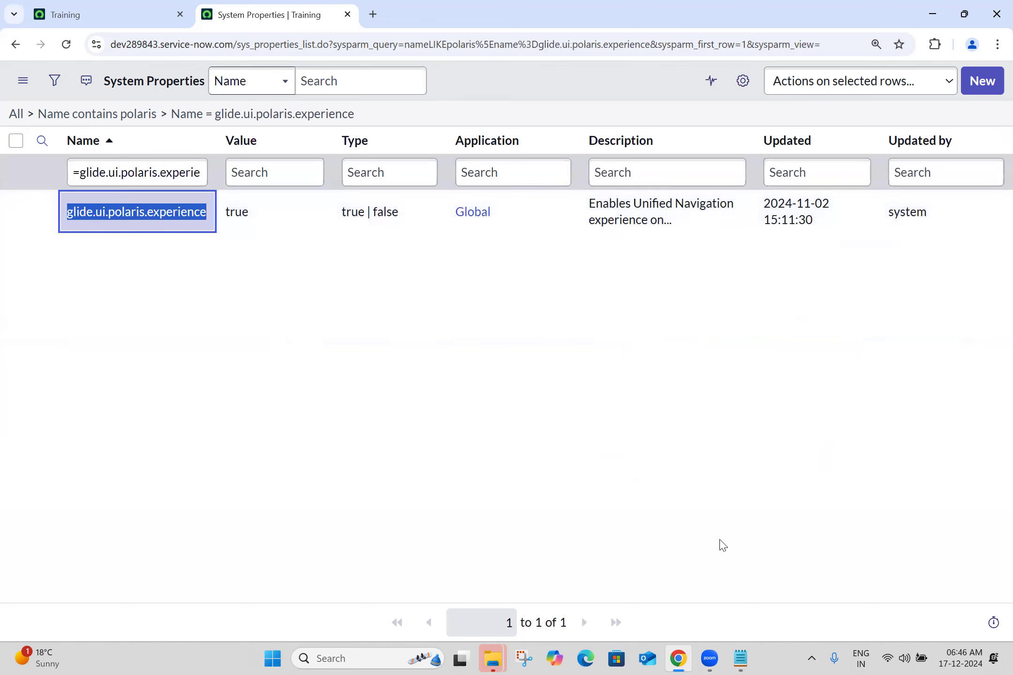
{"action": "left_click", "coordinate": [741, 659]}
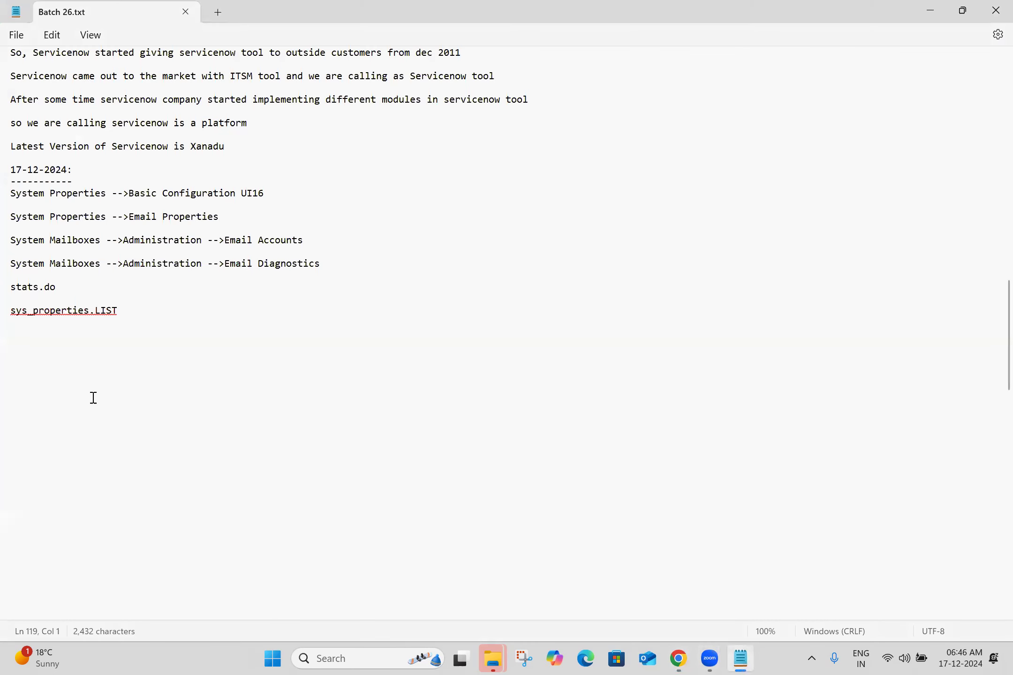
{"action": "key", "text": "ctrl+v"}
{"action": "key", "text": "Return"}
{"action": "key", "text": "Return"}
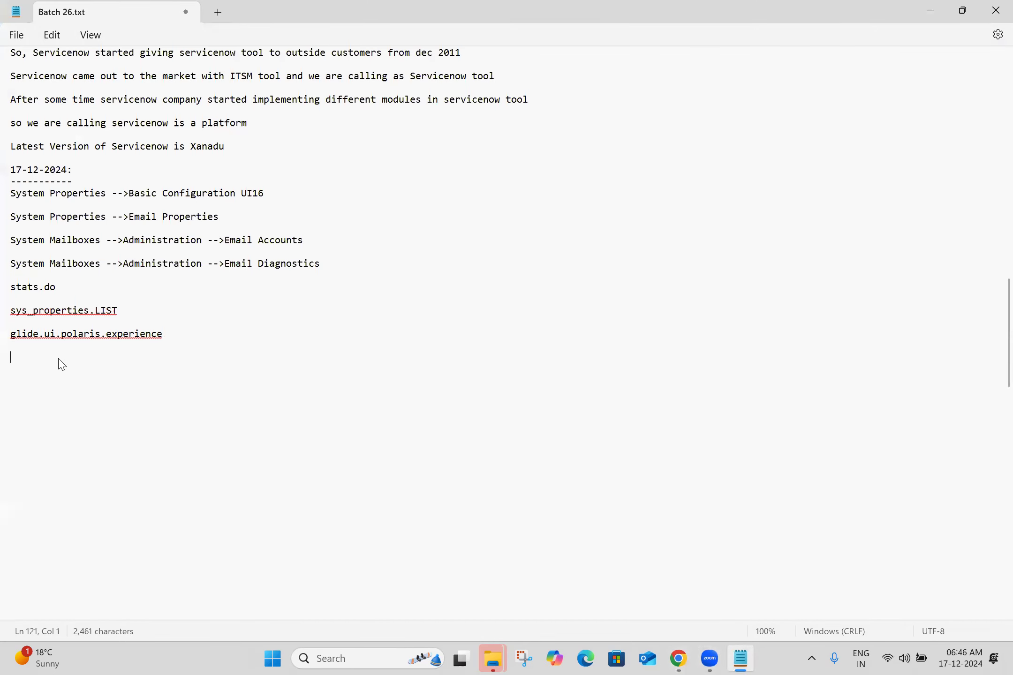
- Switch to Chrome and set the value of the glide.ui.polaris.experience property to false, saving the change
{"action": "left_click", "coordinate": [679, 658]}
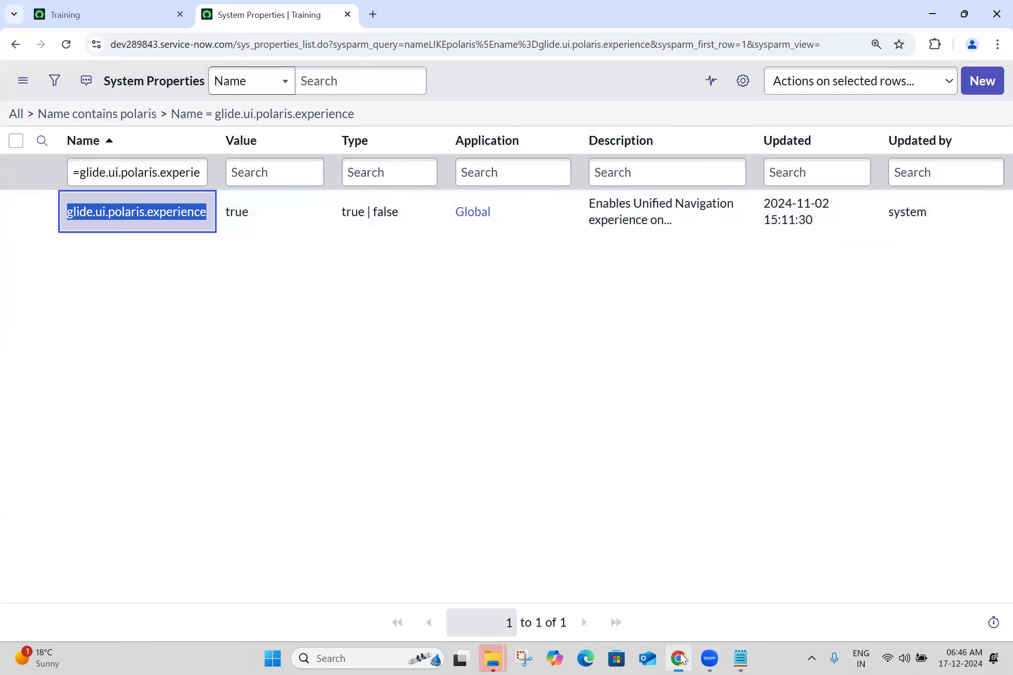
{"action": "left_click", "coordinate": [288, 208]}
{"action": "double_click", "coordinate": [288, 208]}
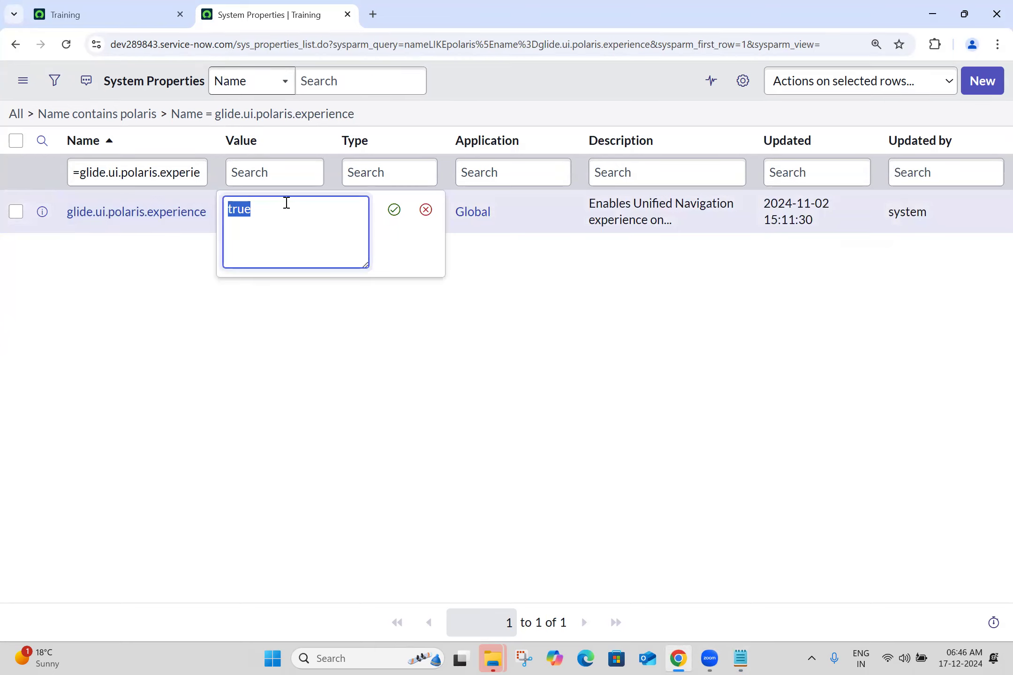
{"action": "type", "text": "false"}
{"action": "left_click", "coordinate": [394, 210]}
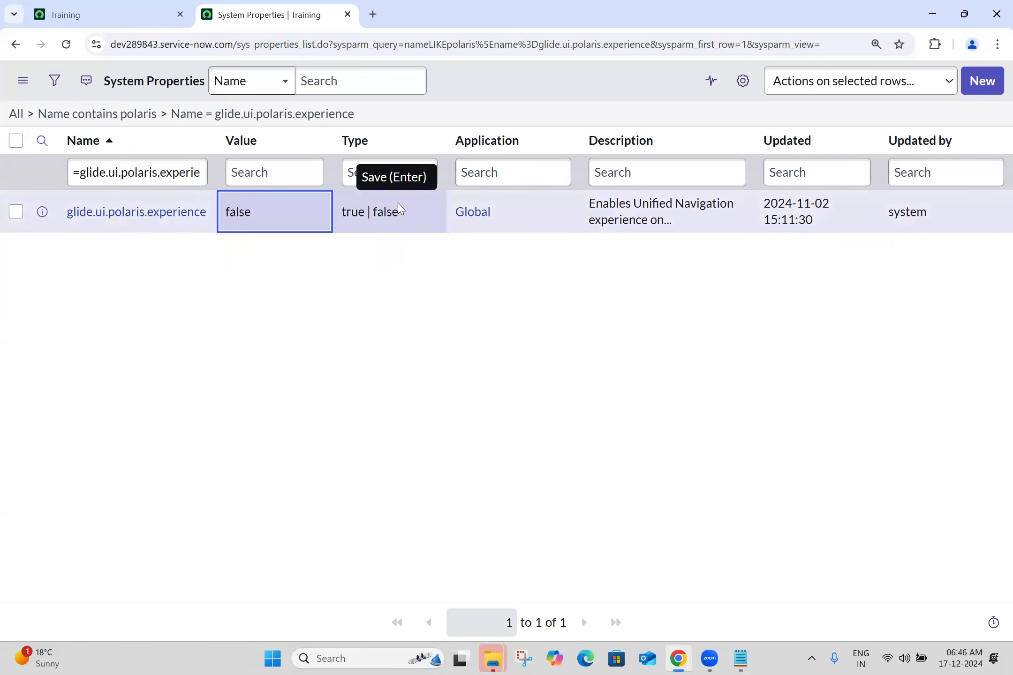
- Remove the "Name contains polaris" condition from the list and run the filter with only the name glide.ui.polaris.experience
{"action": "left_click", "coordinate": [54, 81]}
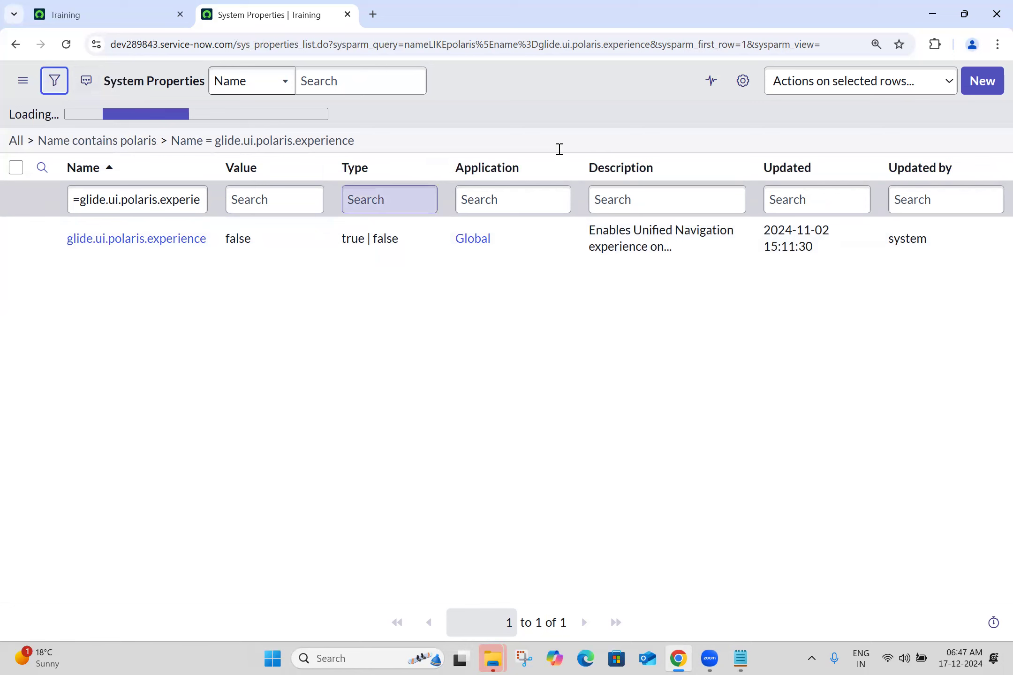
{"action": "left_click", "coordinate": [603, 195]}
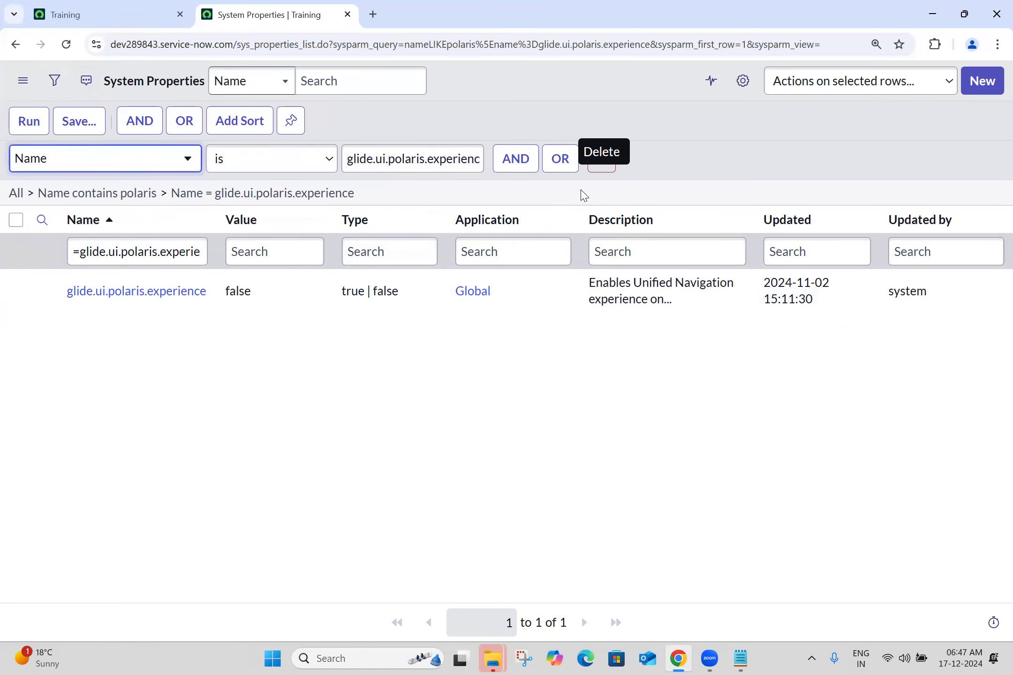
{"action": "left_click", "coordinate": [24, 133]}
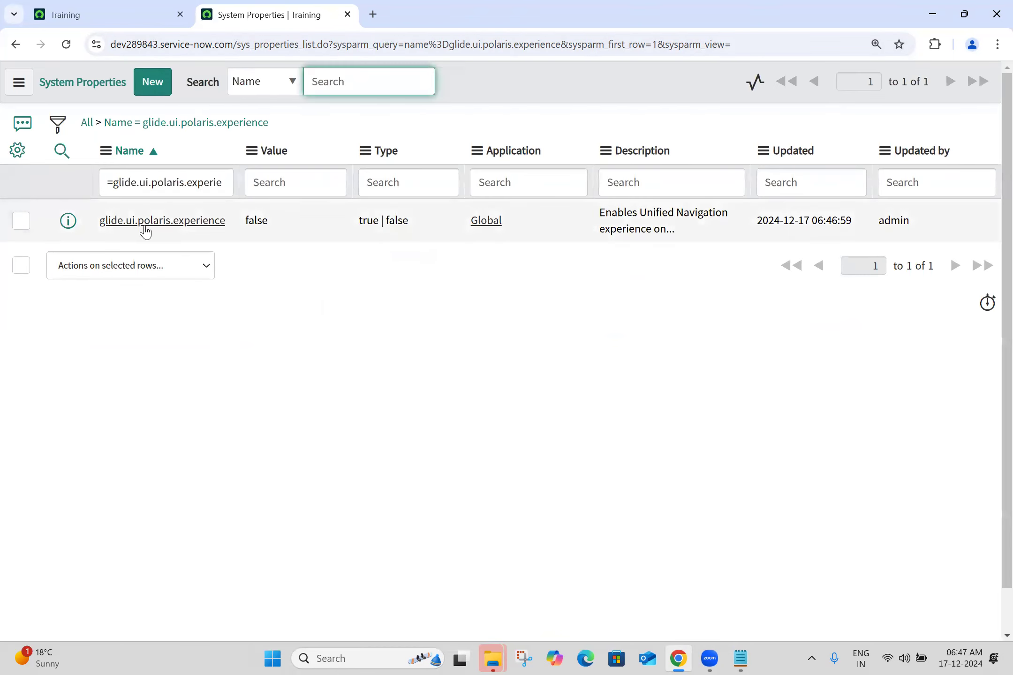
- Copy the URL of the filtered property list and paste it into the Notepad notes below glide.ui.polaris.experience
{"action": "right_click", "coordinate": [256, 126]}
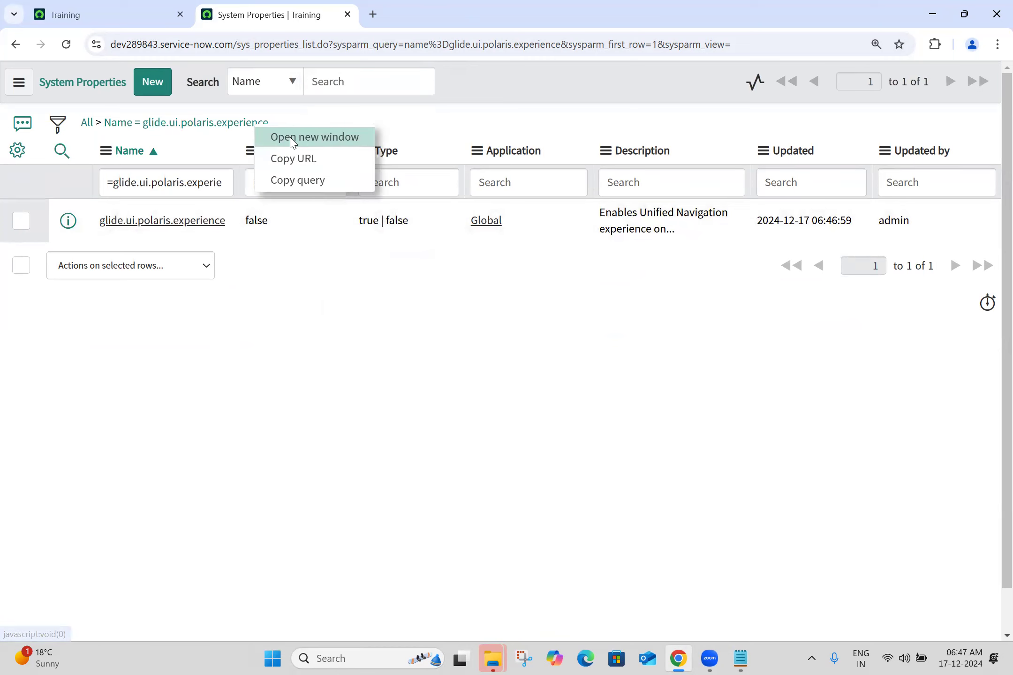
{"action": "left_click", "coordinate": [320, 159]}
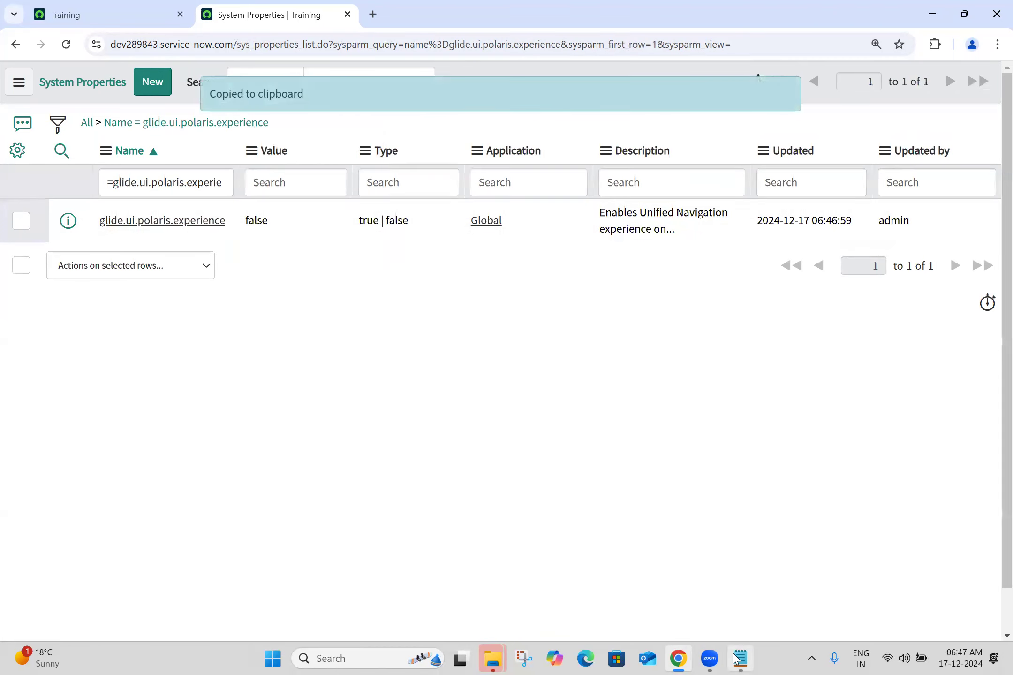
{"action": "left_click", "coordinate": [741, 658]}
{"action": "key", "text": "ctrl+v"}
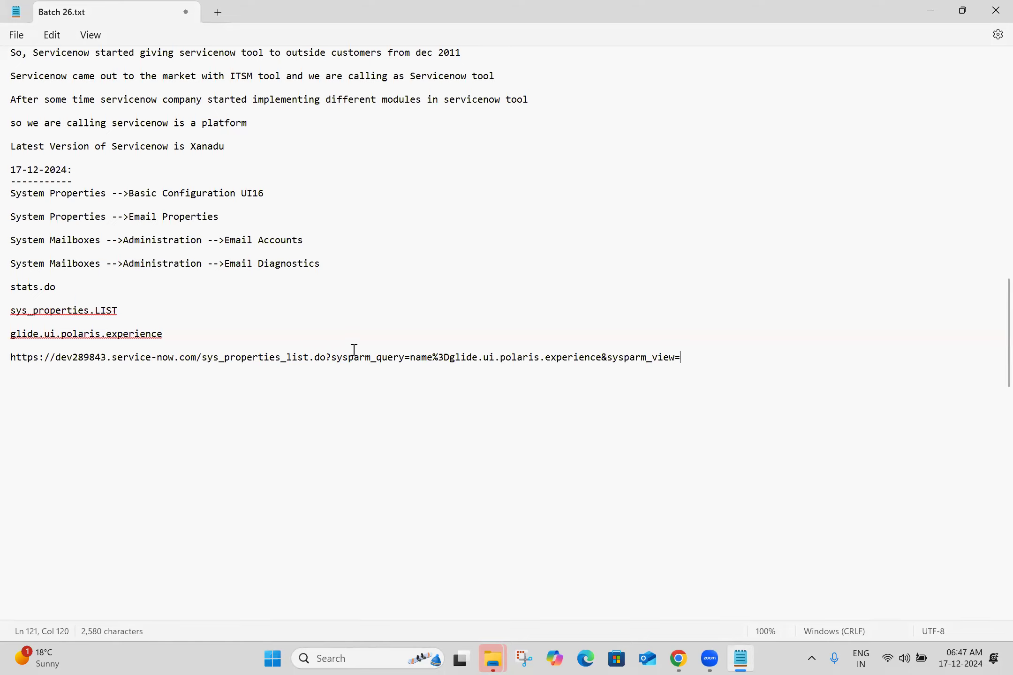
{"action": "double_click", "coordinate": [82, 359]}
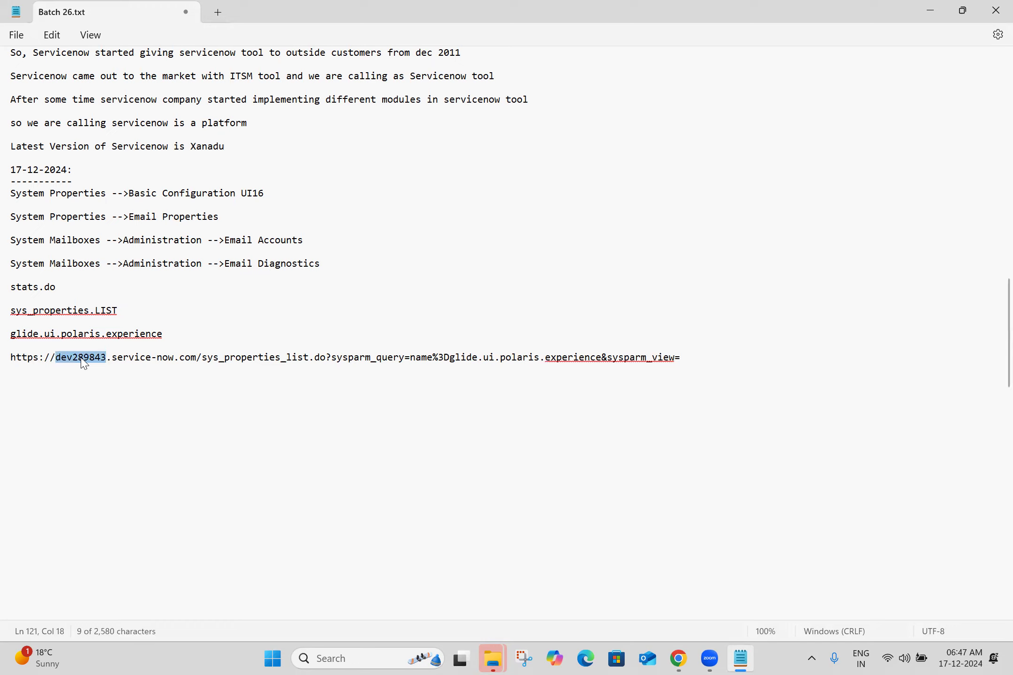
{"action": "left_click", "coordinate": [123, 384]}
- Switch back to Chrome and close the System Properties list, returning to the ServiceNow home page
{"action": "left_click", "coordinate": [678, 659]}
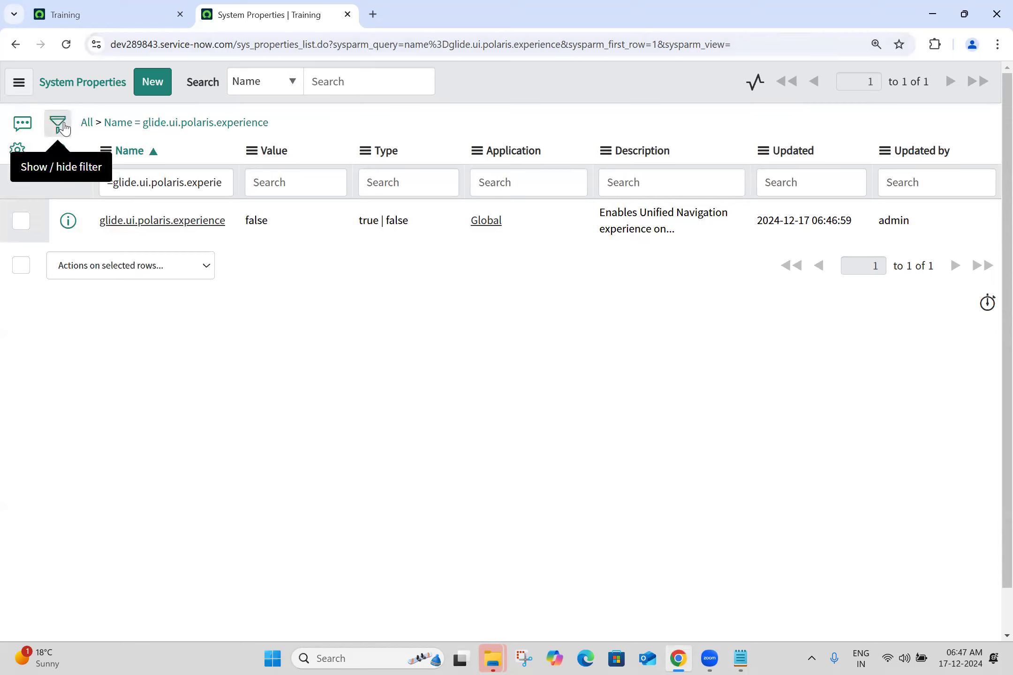
{"action": "left_click", "coordinate": [143, 10]}
{"action": "left_click", "coordinate": [252, 10]}
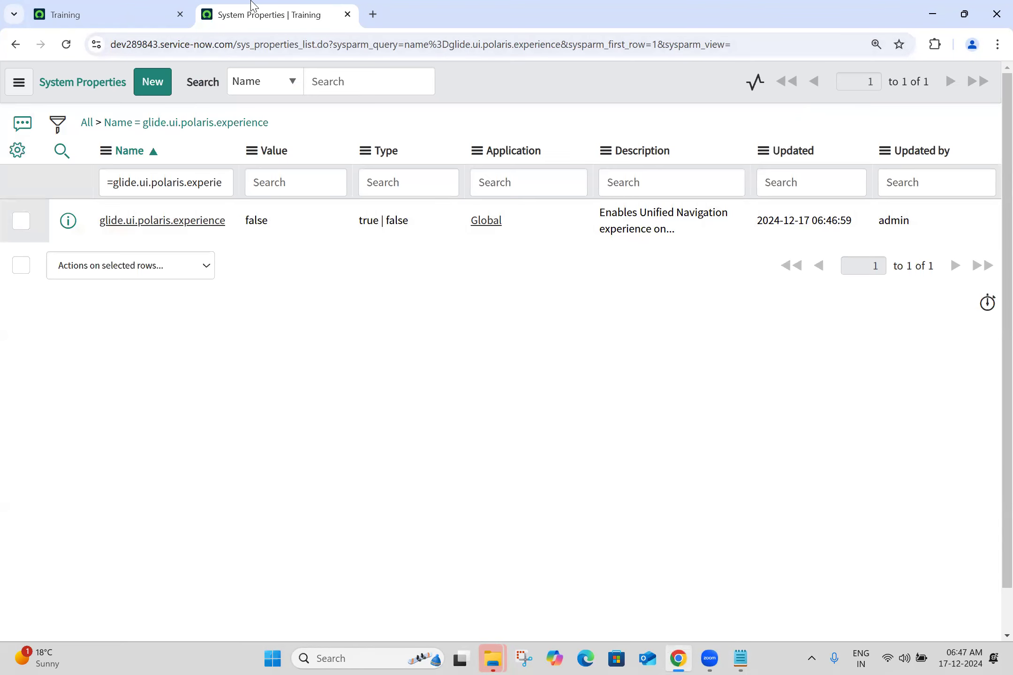
{"action": "left_click", "coordinate": [234, 44]}
{"action": "left_click_drag", "start_coordinate": [233, 45], "coordinate": [842, 30]}
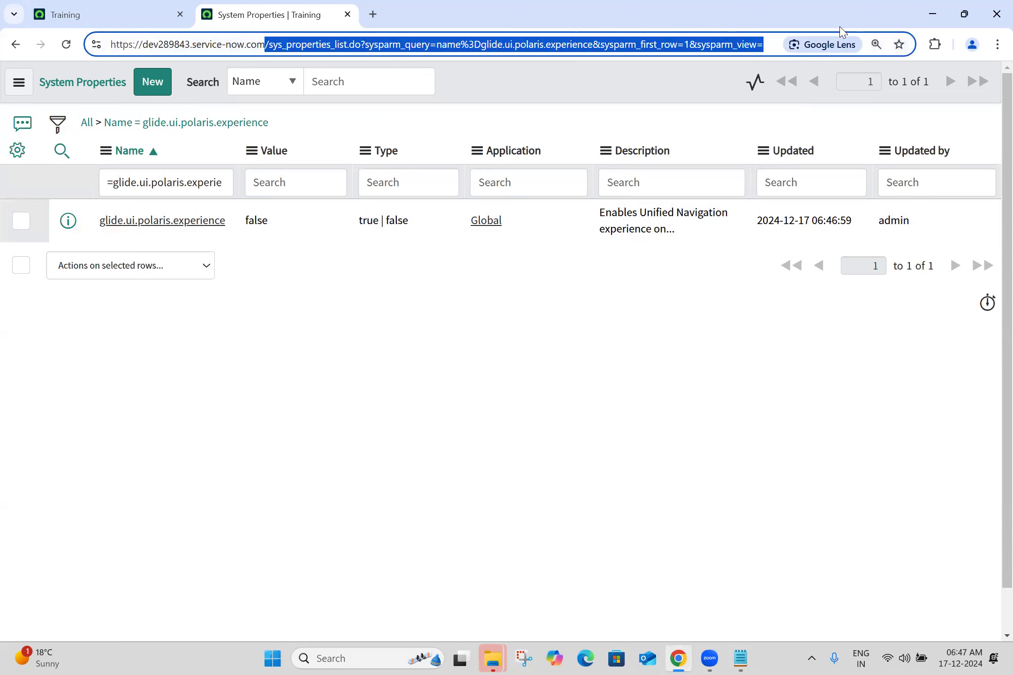
{"action": "left_click", "coordinate": [348, 14]}
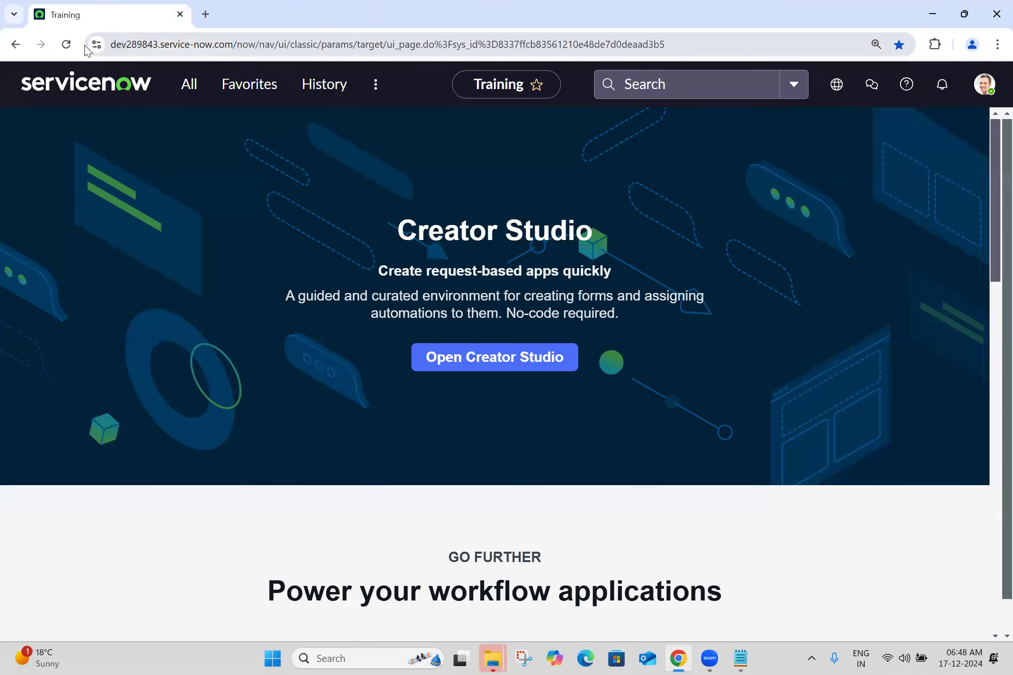
- Reload the ServiceNow instance from its base address dev289843.service-now.com, removing the rest of the current URL
{"action": "left_click", "coordinate": [233, 44]}
{"action": "left_click_drag", "start_coordinate": [233, 45], "coordinate": [712, 53]}
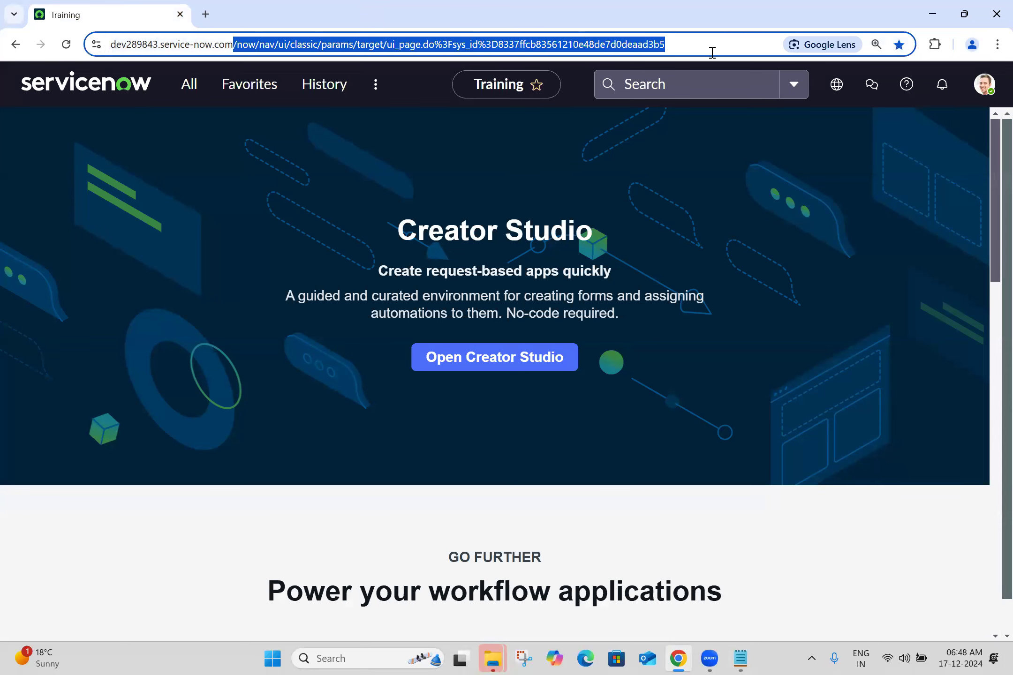
{"action": "key", "text": "BackSpace"}
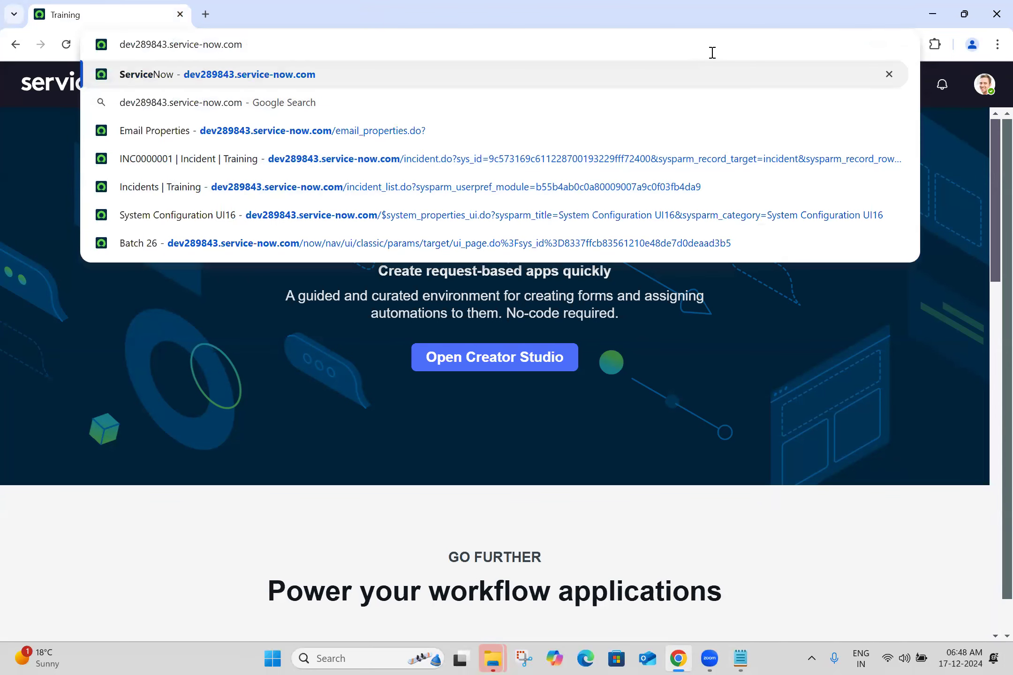
{"action": "key", "text": "Return"}
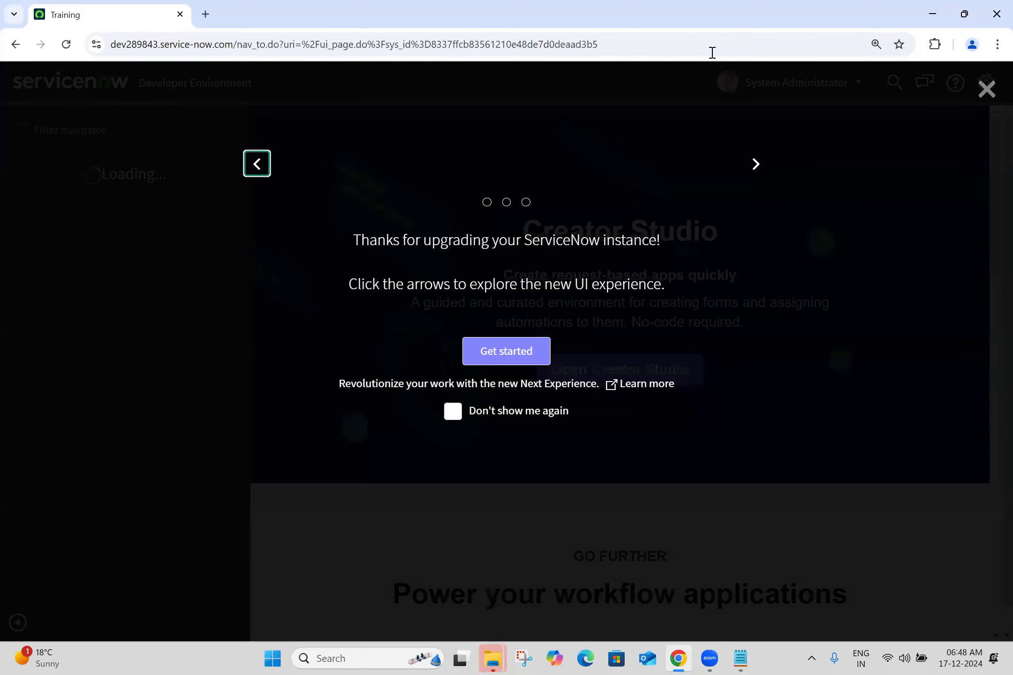
- Get started from the upgrade welcome overlay and leave the Next Experience introduction for the instance's home page
{"action": "left_click", "coordinate": [712, 53]}
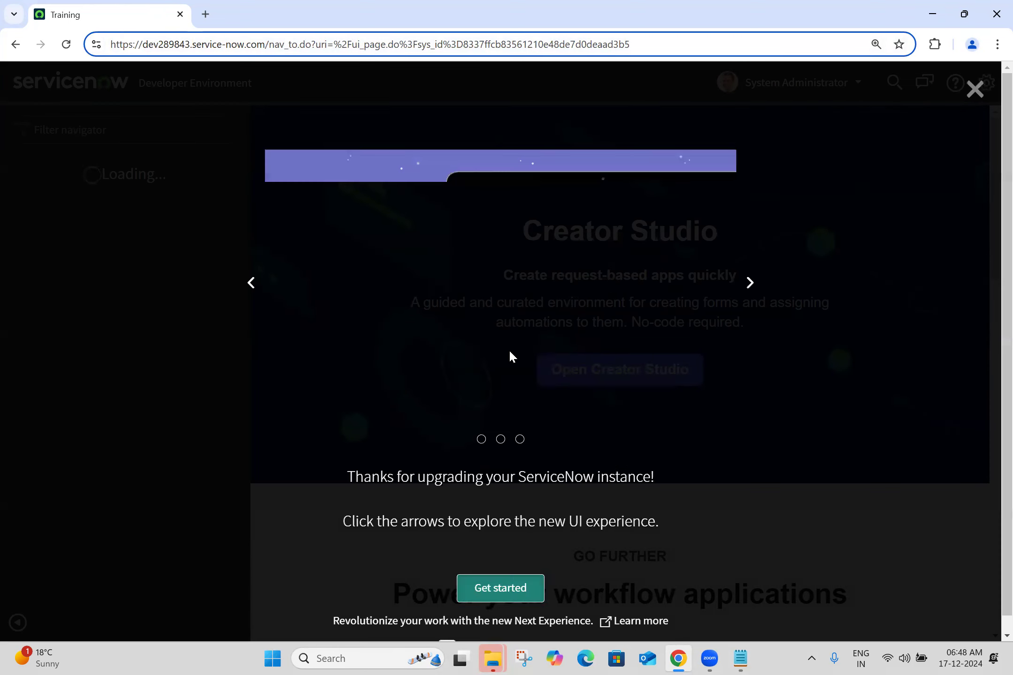
{"action": "left_click", "coordinate": [499, 589]}
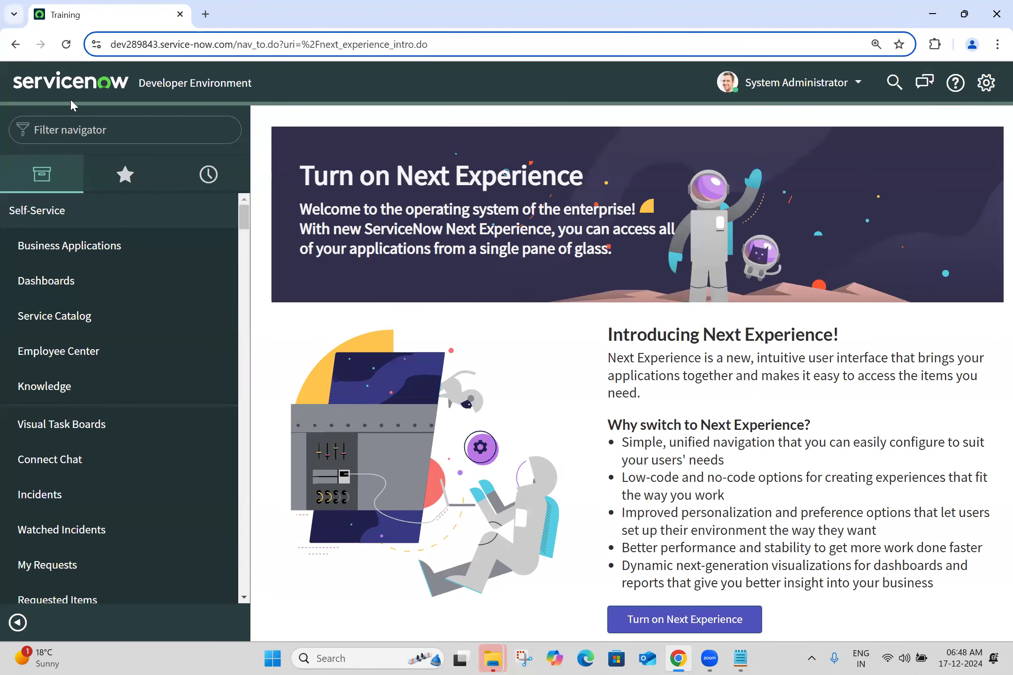
{"action": "left_click", "coordinate": [50, 89]}
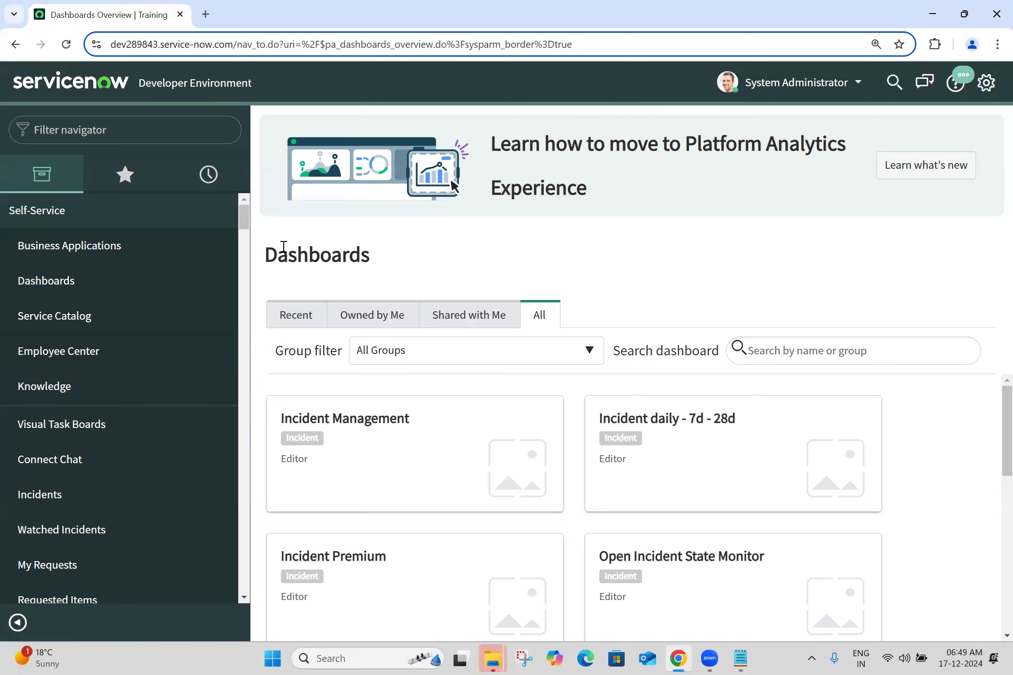
- Open the incident table with incident.LIST from the filter navigator, look over the list and close it
{"action": "left_click", "coordinate": [181, 127]}
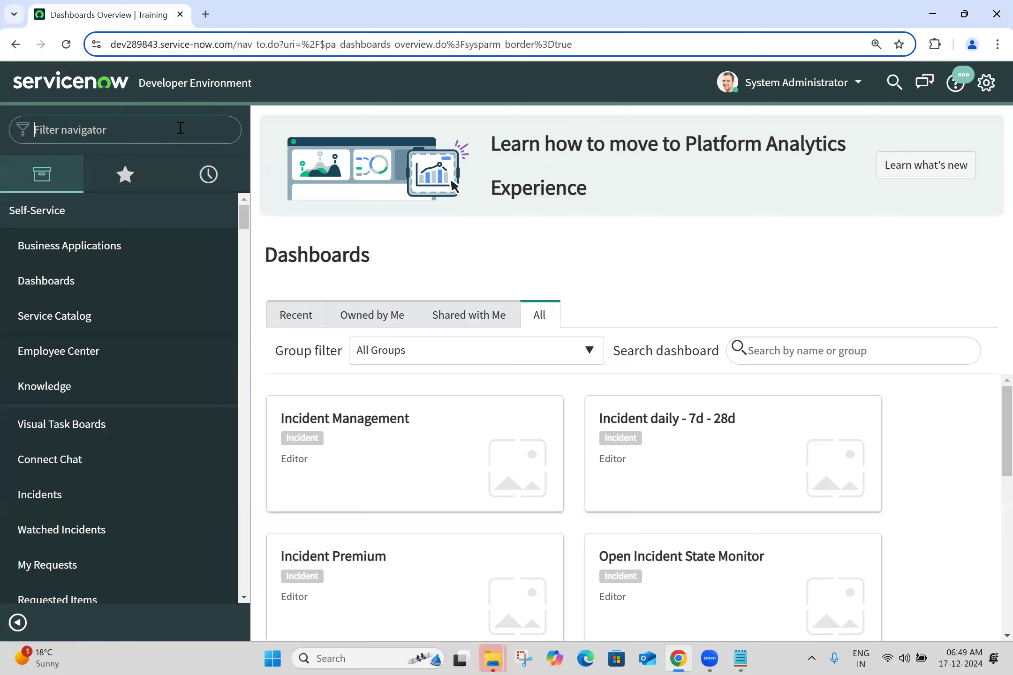
{"action": "type", "text": "incident"}
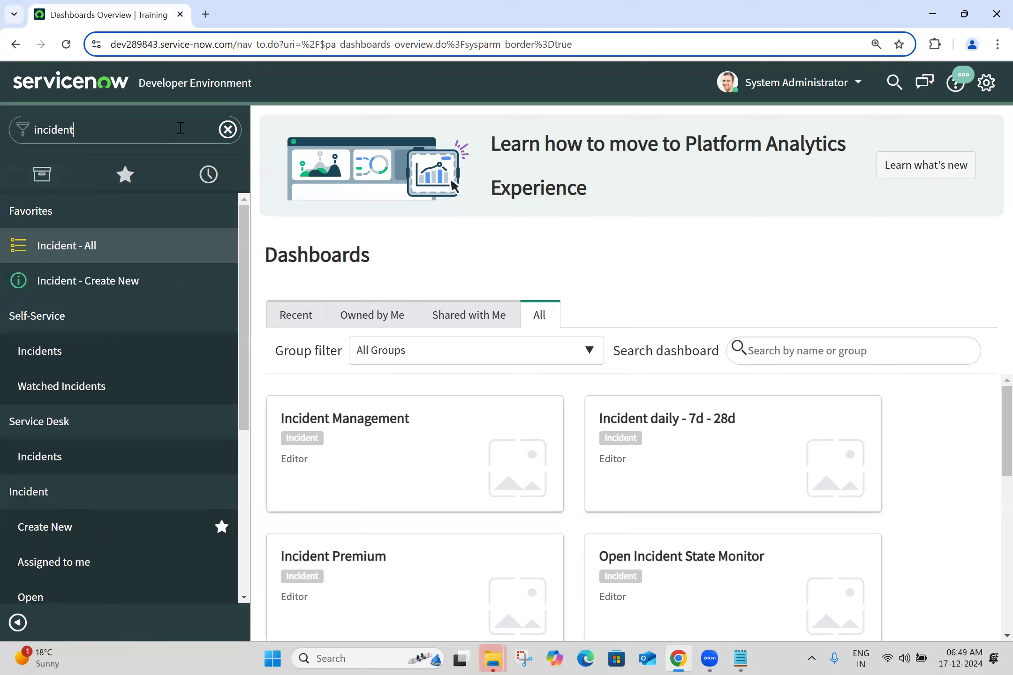
{"action": "type", "text": ".LIST"}
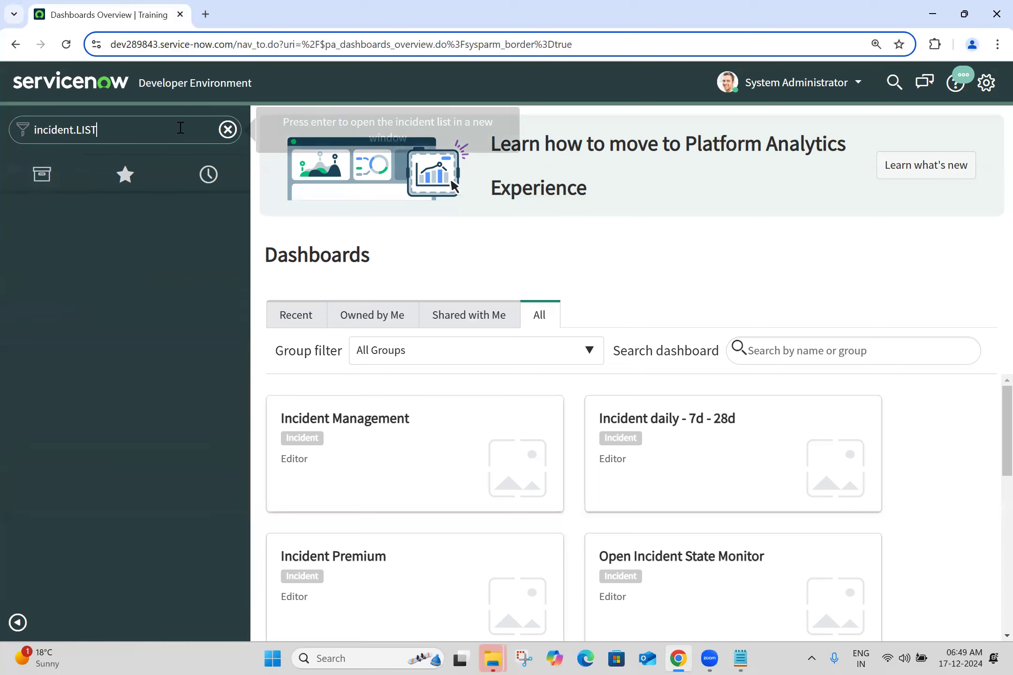
{"action": "key", "text": "Return"}
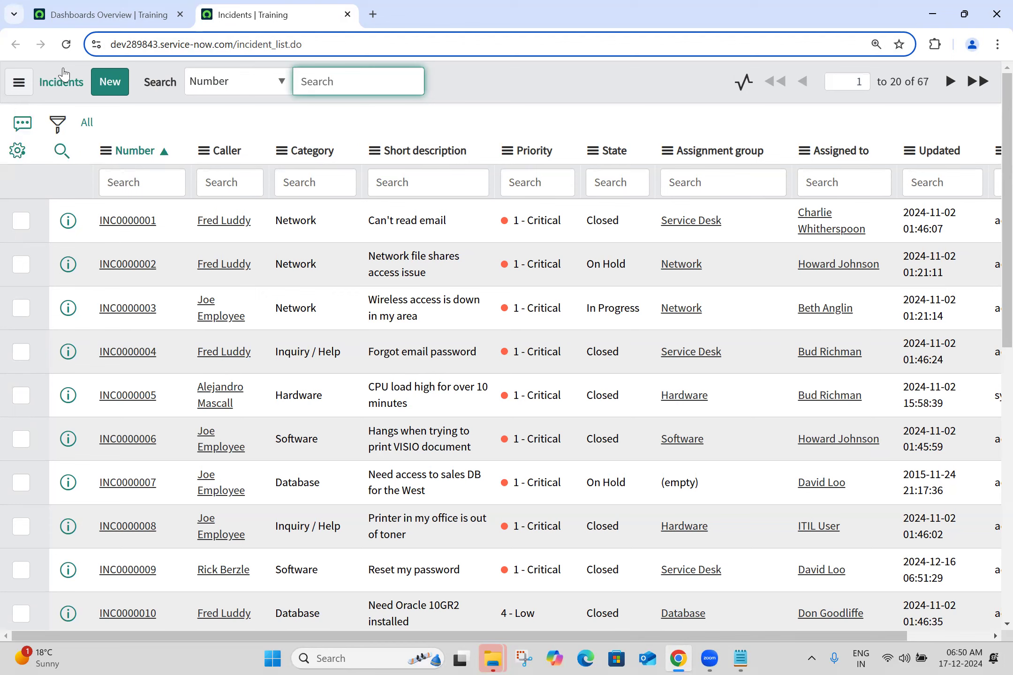
{"action": "left_click", "coordinate": [347, 15]}
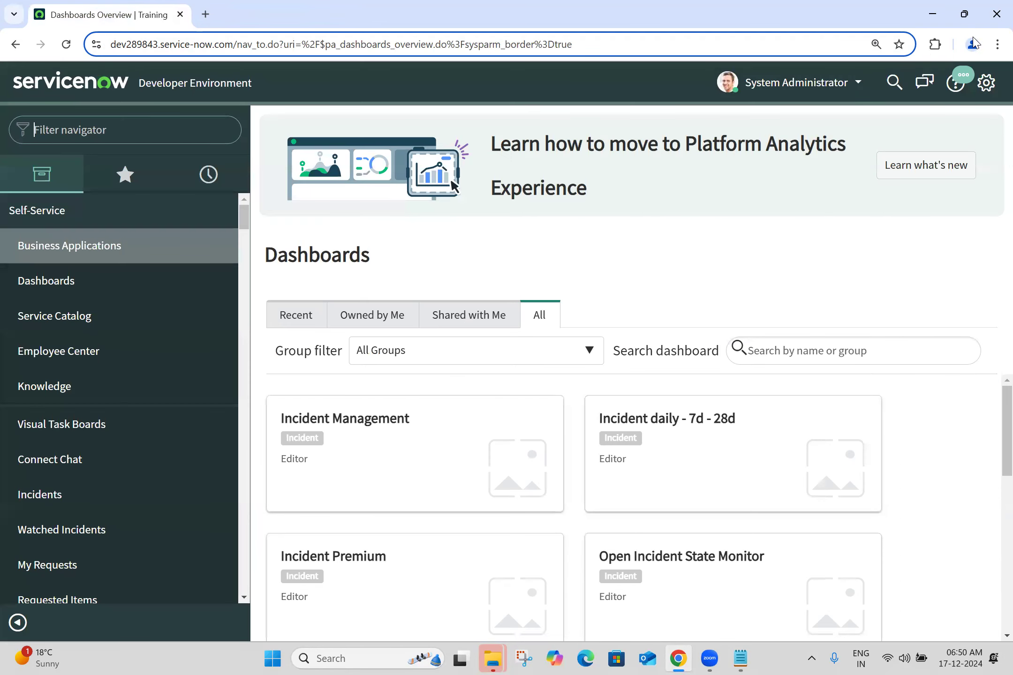
- Try the Contrast UI, Rose, Blimey and Cobalt Contrast UI themes in System Settings and return to the System theme
{"action": "left_click", "coordinate": [987, 87]}
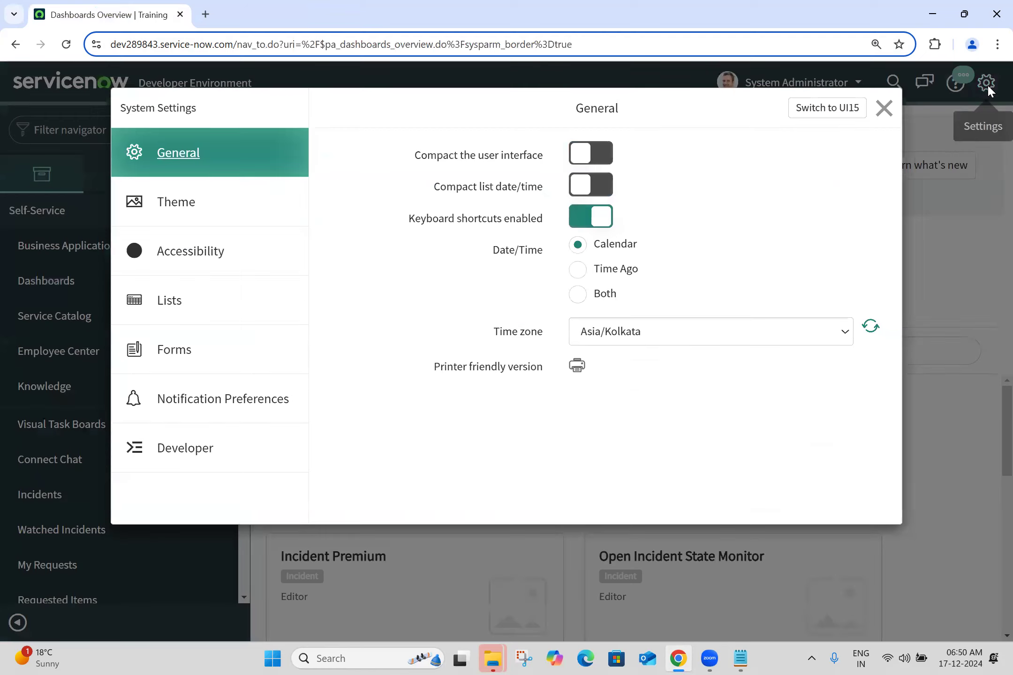
{"action": "left_click", "coordinate": [218, 184]}
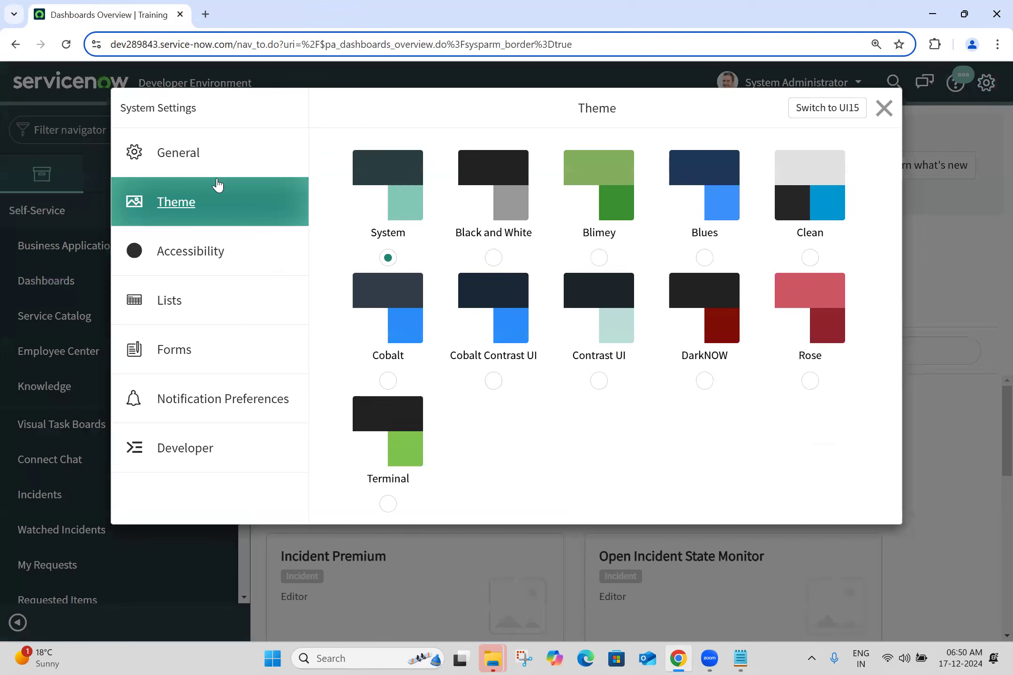
{"action": "left_click", "coordinate": [599, 381]}
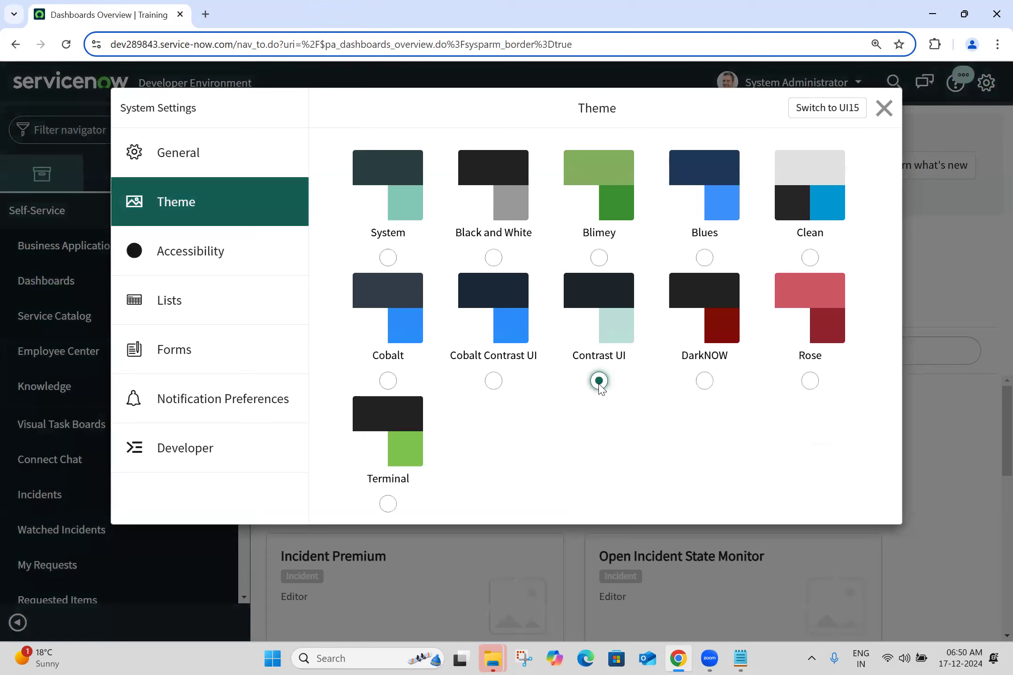
{"action": "left_click", "coordinate": [810, 382]}
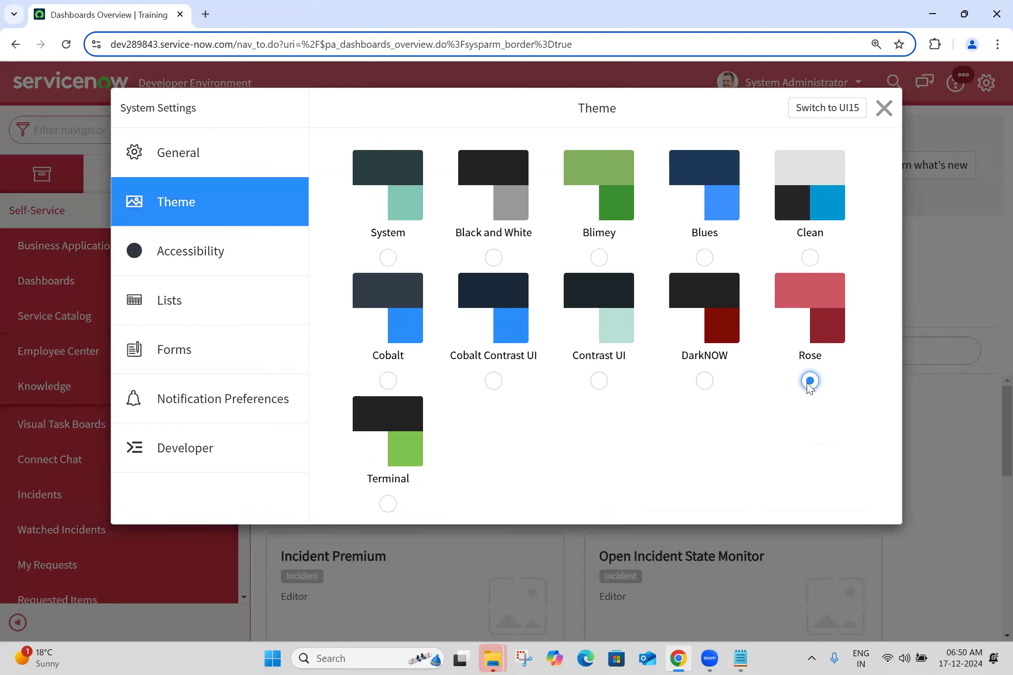
{"action": "left_click", "coordinate": [599, 258]}
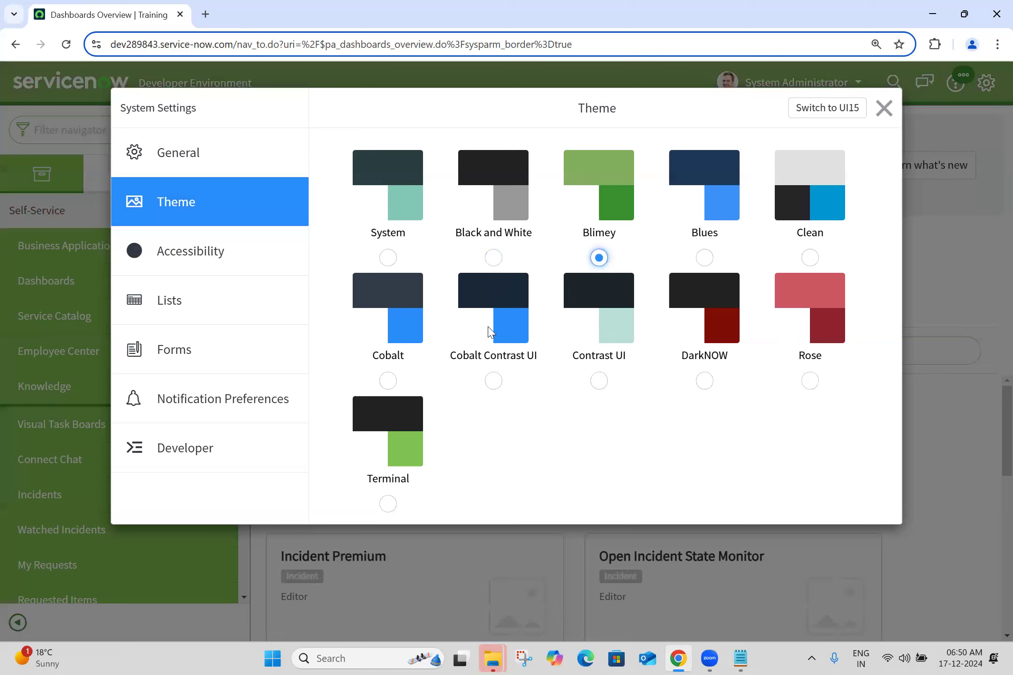
{"action": "left_click", "coordinate": [493, 381]}
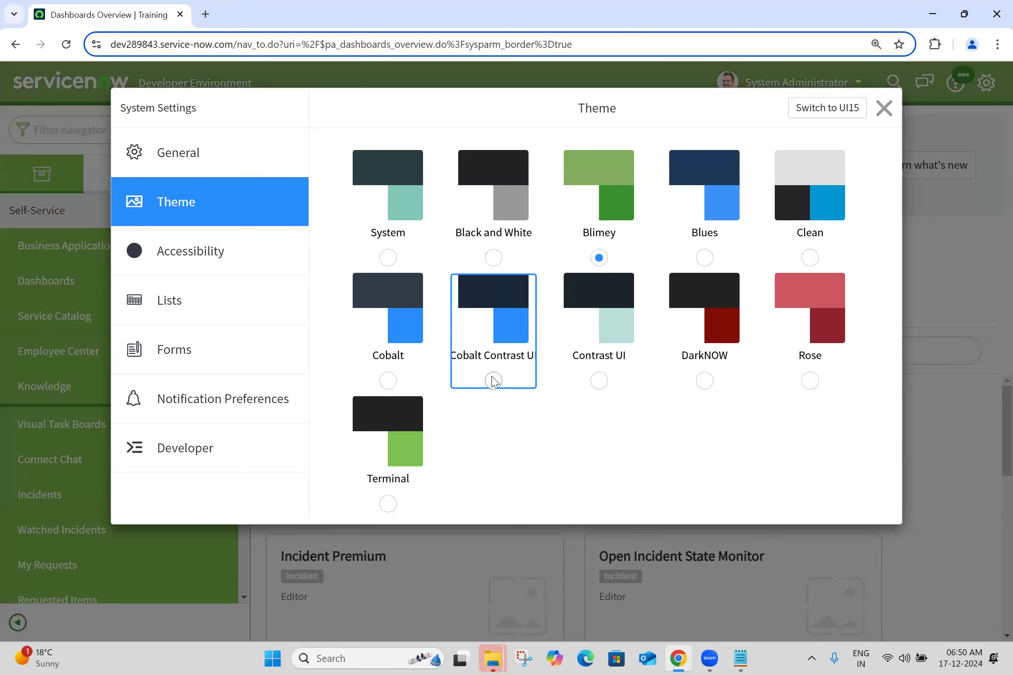
{"action": "left_click", "coordinate": [388, 258]}
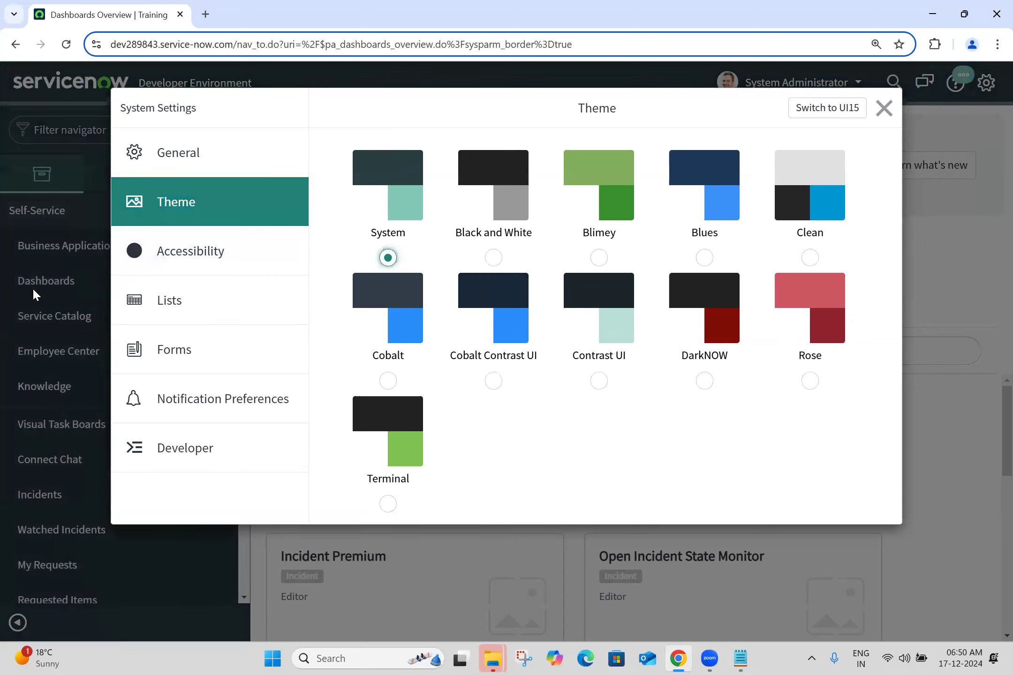
- Review the Lists, General, Theme, Accessibility and Developer sections of System Settings, close them and show the user account options
{"action": "left_click", "coordinate": [159, 331]}
{"action": "left_click", "coordinate": [188, 307]}
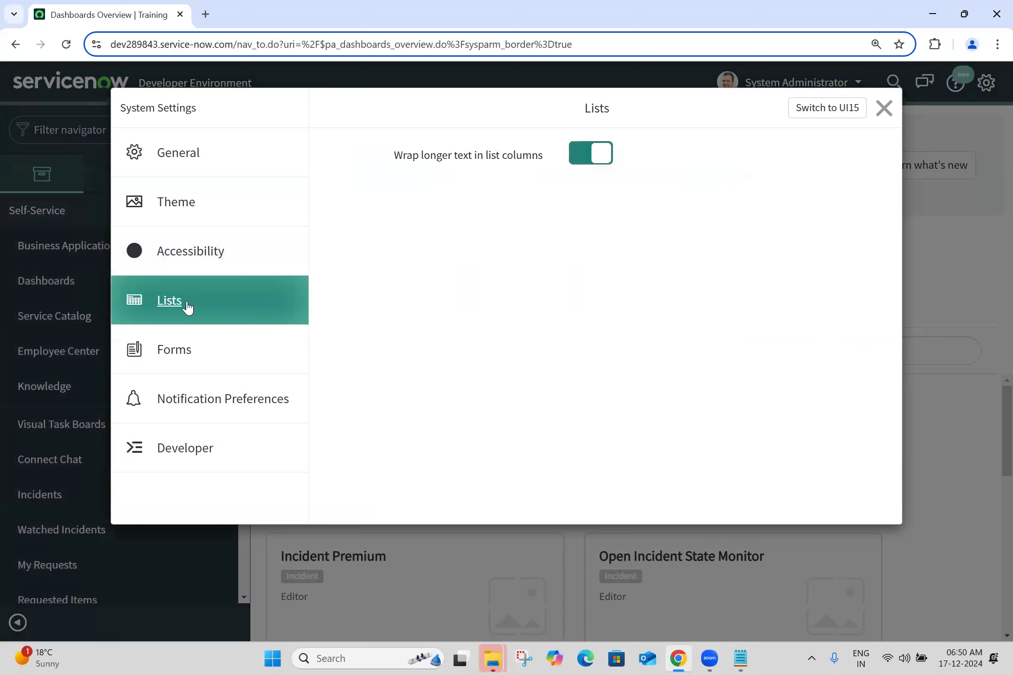
{"action": "left_click", "coordinate": [224, 170]}
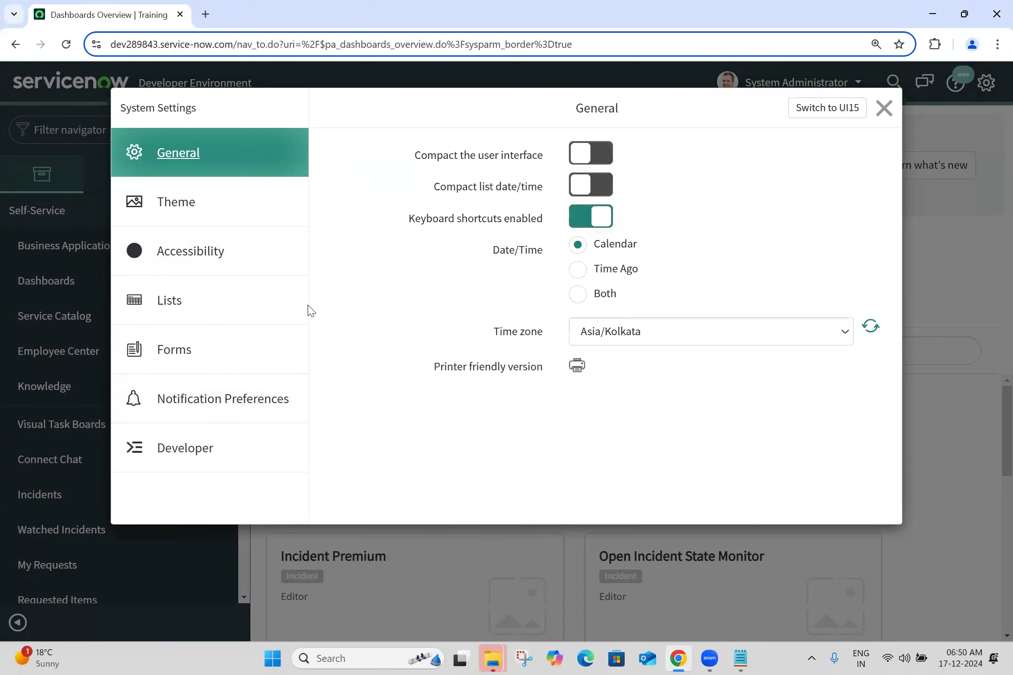
{"action": "left_click", "coordinate": [204, 211]}
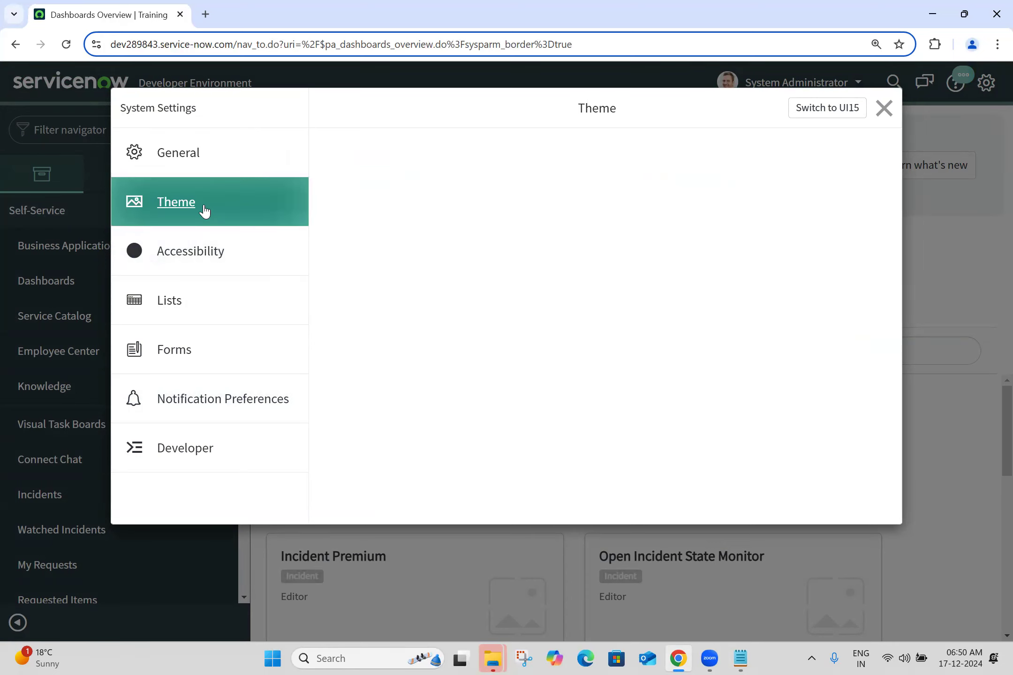
{"action": "left_click", "coordinate": [193, 276]}
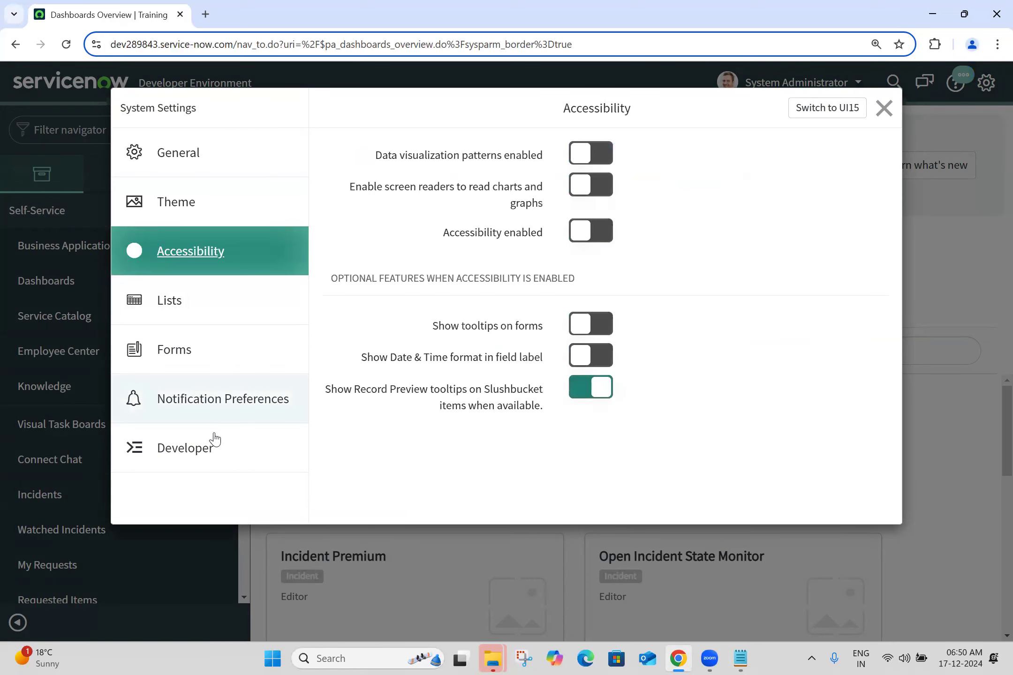
{"action": "left_click", "coordinate": [206, 464]}
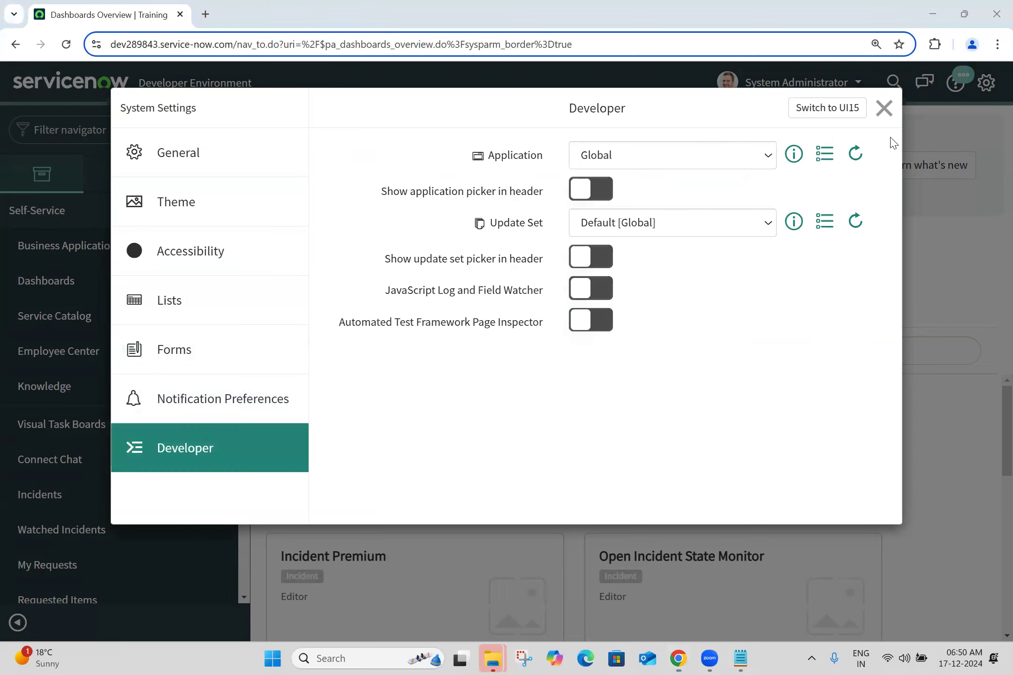
{"action": "left_click", "coordinate": [883, 107]}
{"action": "left_click", "coordinate": [798, 87]}
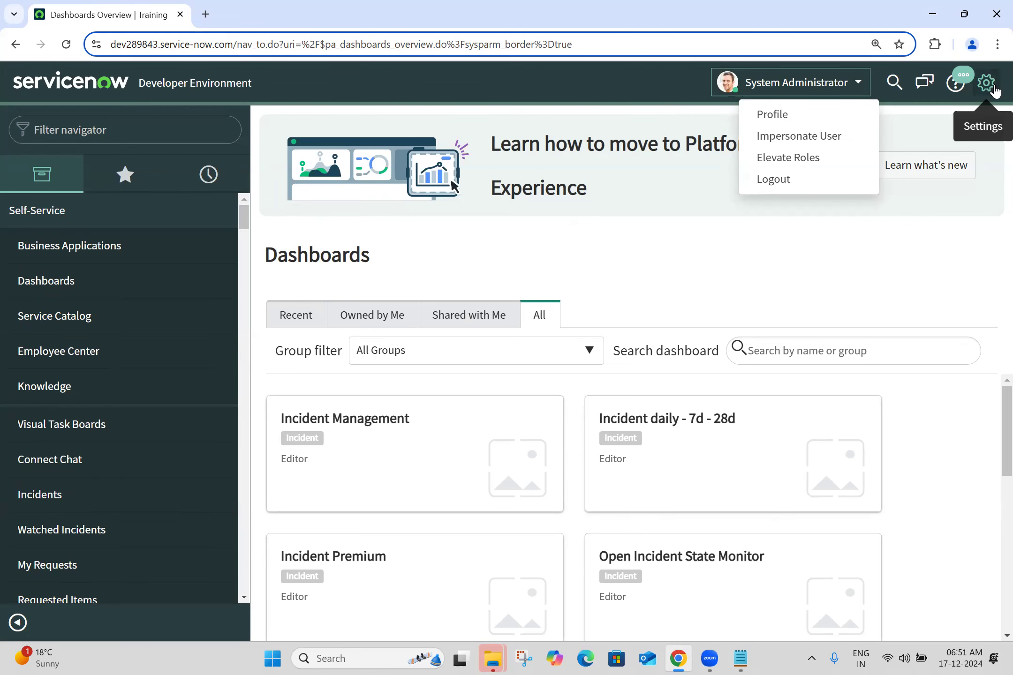
- Switch the interface to UI15 from System Settings and switch it back to UI16
{"action": "left_click", "coordinate": [987, 83]}
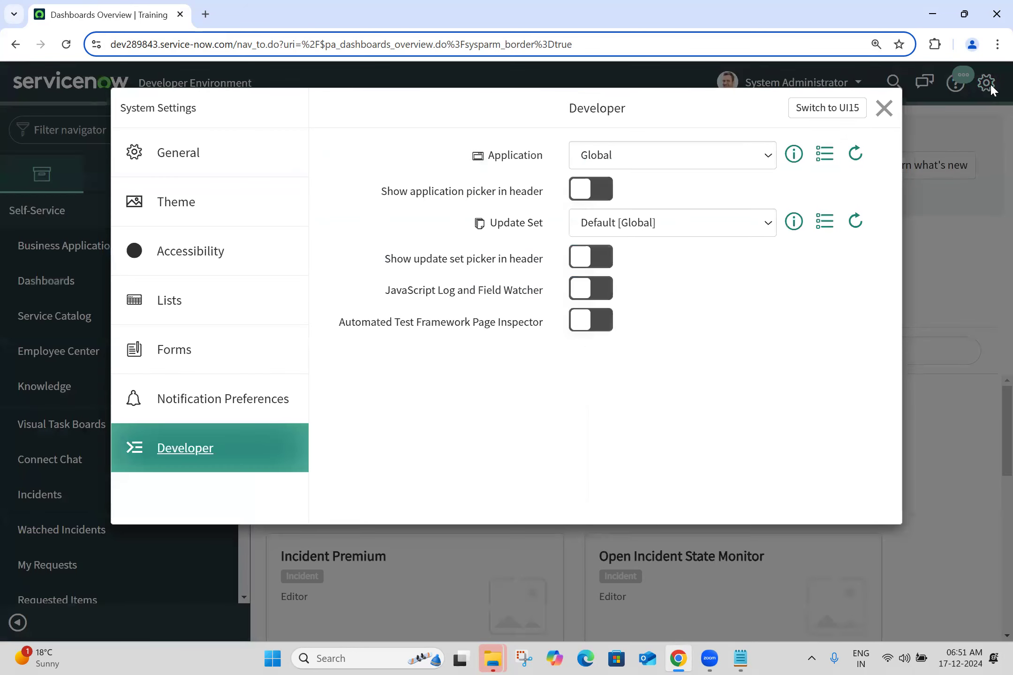
{"action": "left_click", "coordinate": [833, 114]}
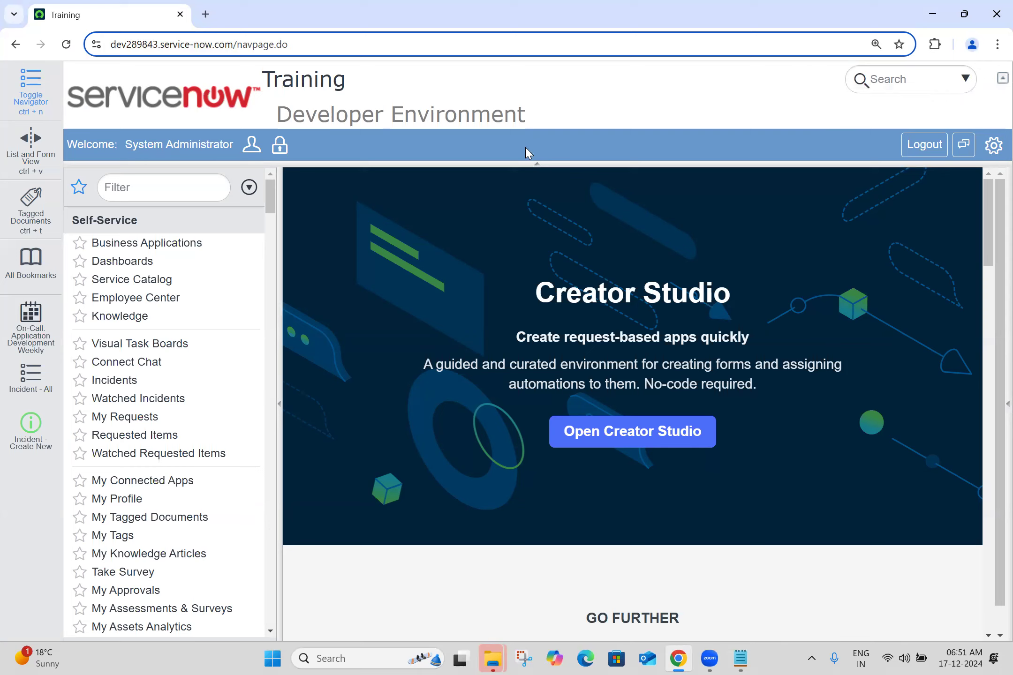
{"action": "left_click", "coordinate": [994, 145]}
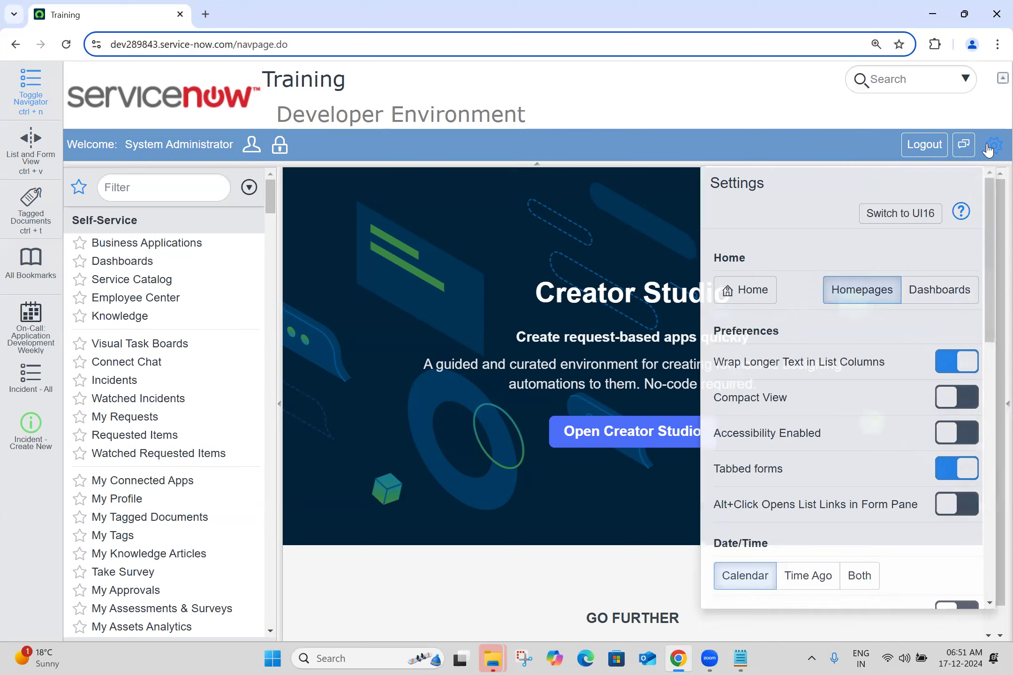
{"action": "left_click", "coordinate": [905, 212]}
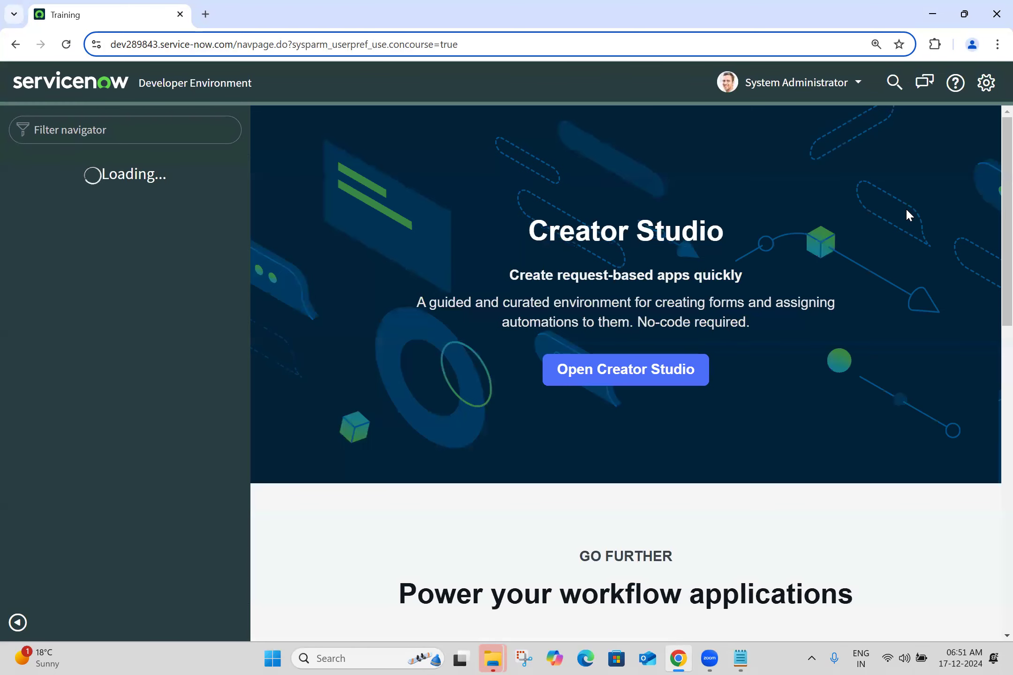
- Switch to Notepad and copy the saved glide.ui.polaris.experience property list URL from Batch 26.txt
{"action": "left_click", "coordinate": [737, 658]}
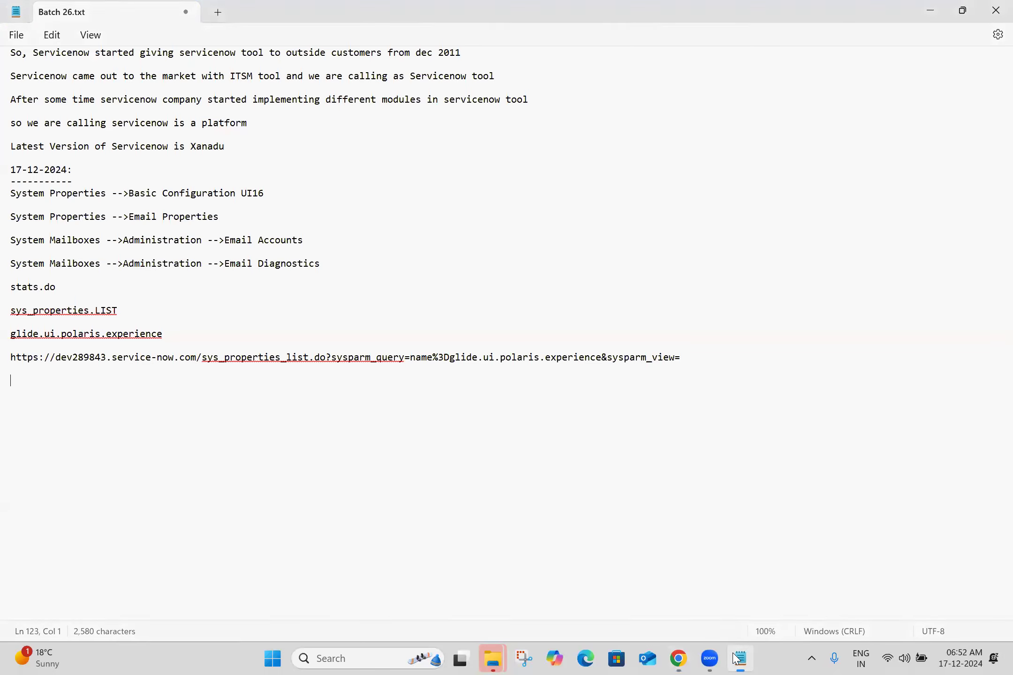
{"action": "double_click", "coordinate": [444, 359]}
{"action": "triple_click", "coordinate": [444, 359]}
{"action": "key", "text": "ctrl+c"}
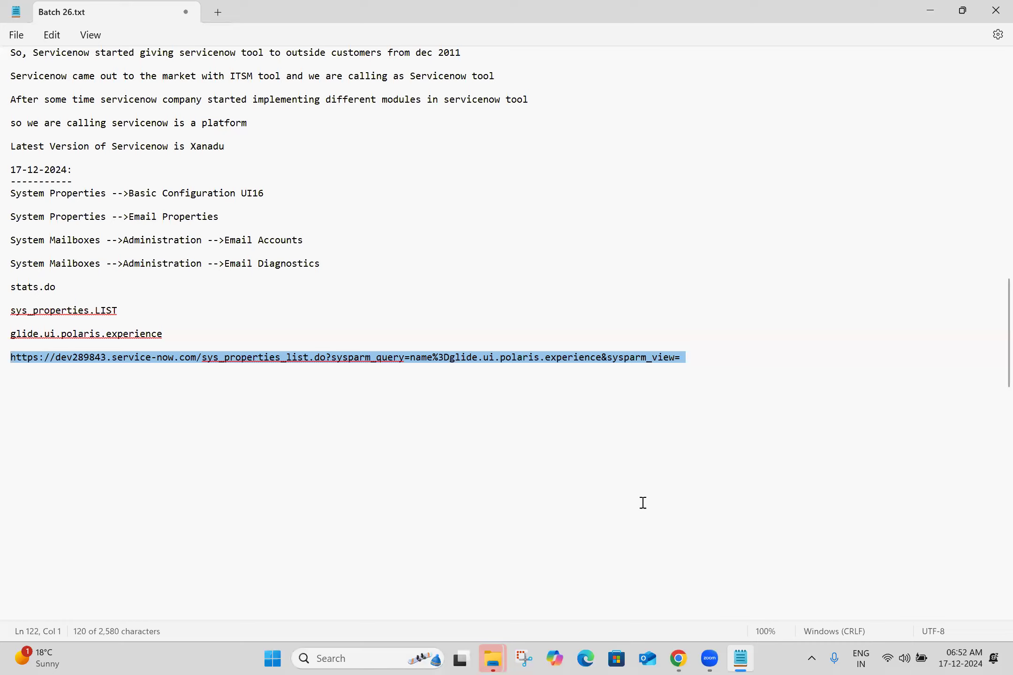
- Switch to Chrome and open the copied property list URL in a new browser tab
{"action": "left_click", "coordinate": [679, 658]}
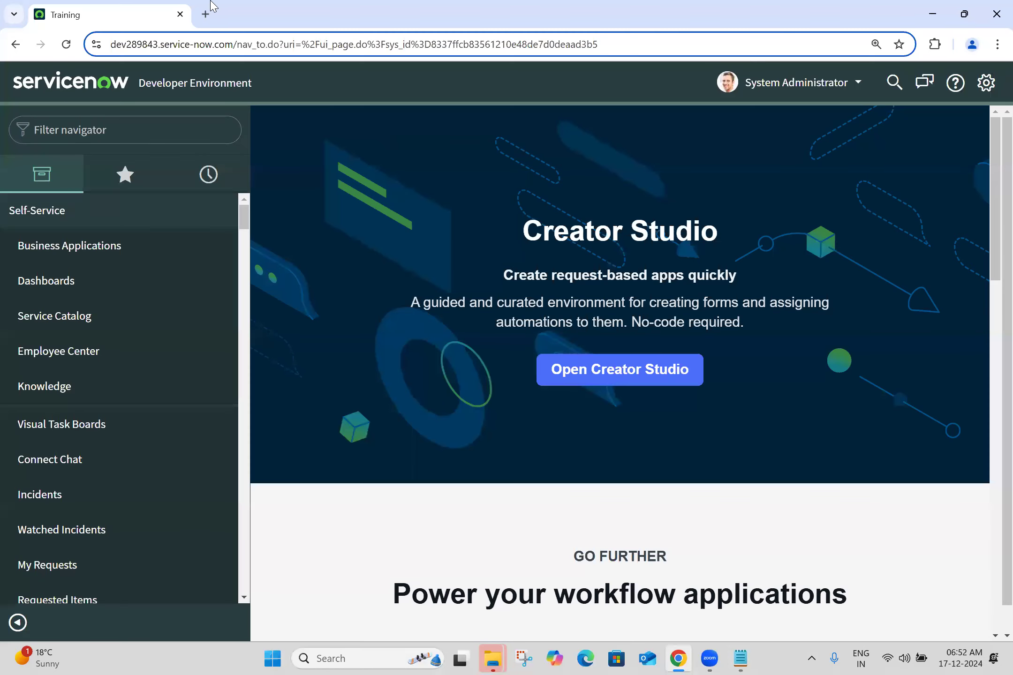
{"action": "left_click", "coordinate": [205, 13]}
{"action": "left_click", "coordinate": [219, 44]}
{"action": "key", "text": "ctrl+v"}
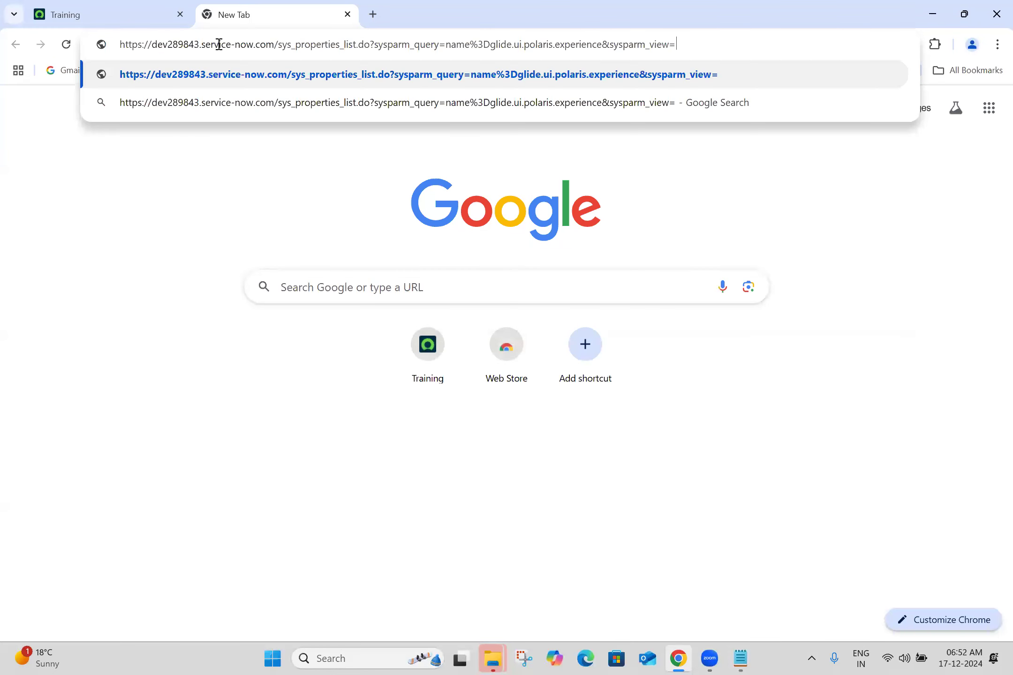
{"action": "key", "text": "Return"}
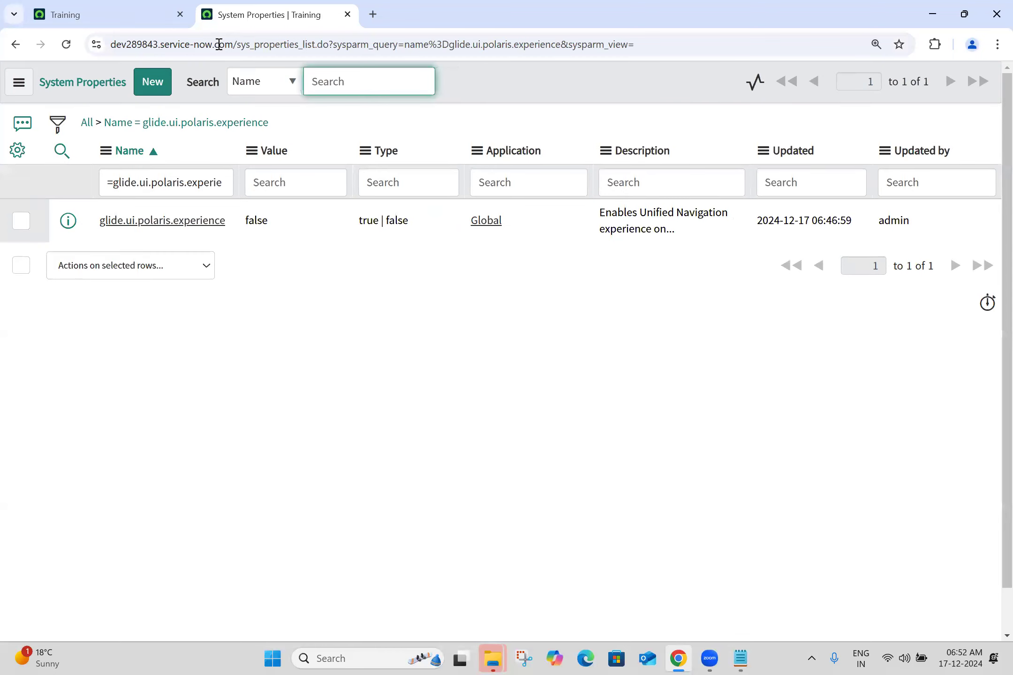
- Set the value of the glide.ui.polaris.experience property to true and save the change
{"action": "left_click", "coordinate": [295, 226]}
{"action": "left_click", "coordinate": [293, 224]}
{"action": "type", "text": "true"}
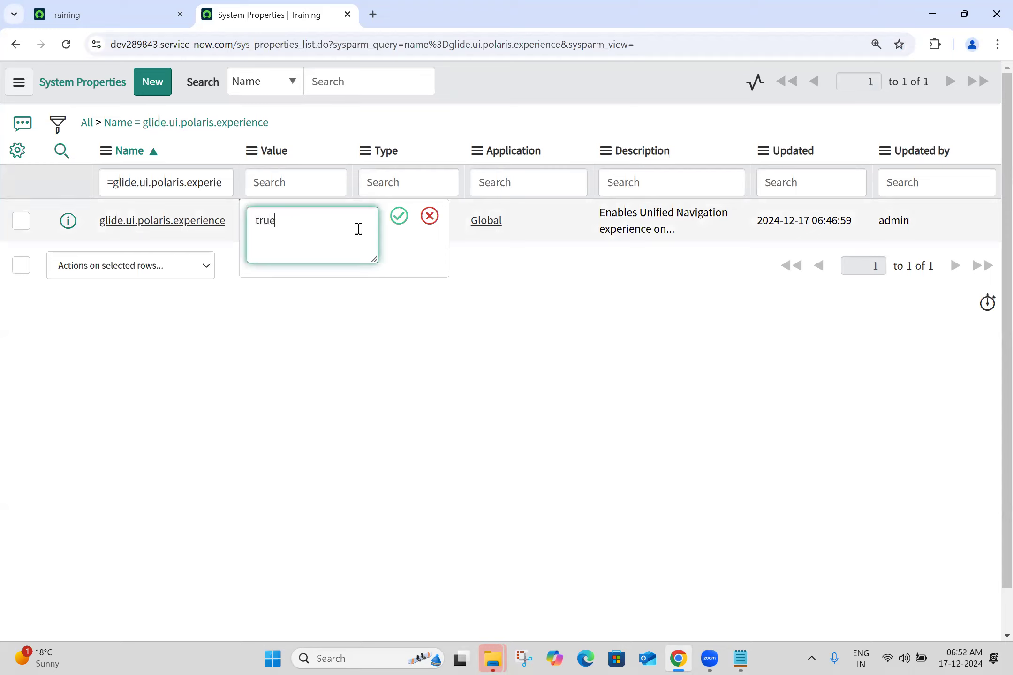
{"action": "left_click", "coordinate": [399, 216]}
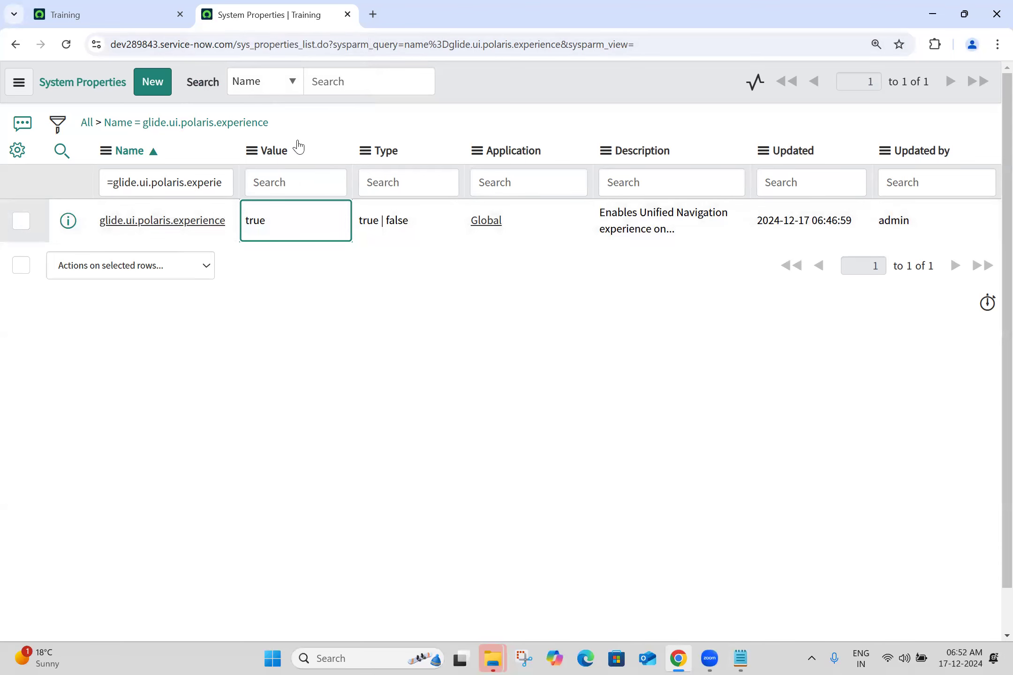
{"action": "left_click", "coordinate": [347, 13]}
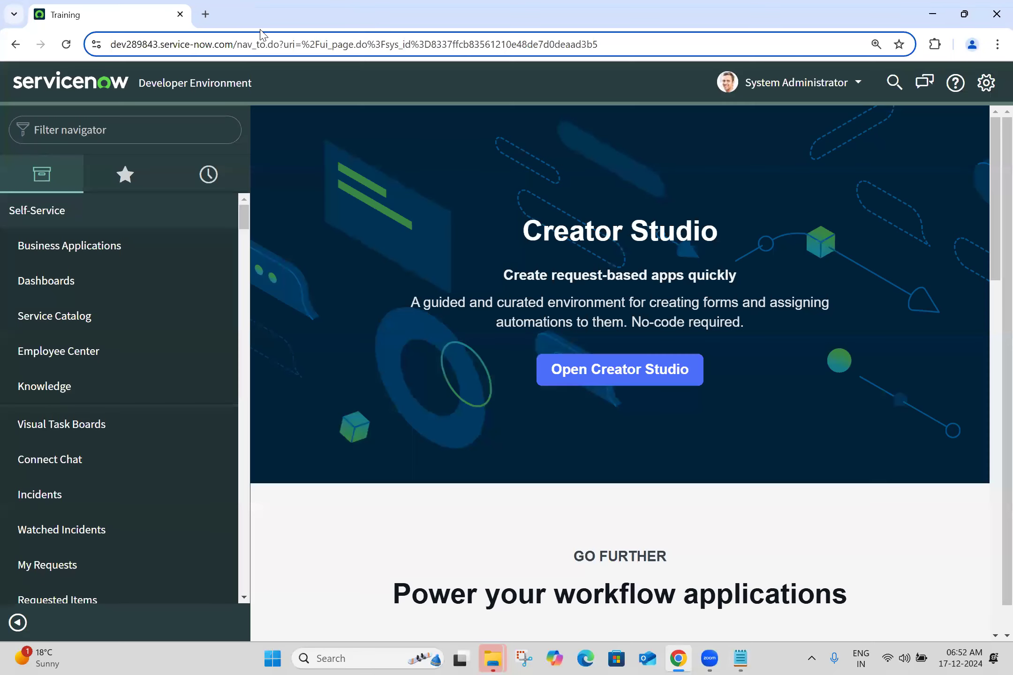
{"action": "left_click", "coordinate": [231, 46]}
{"action": "left_click", "coordinate": [232, 47]}
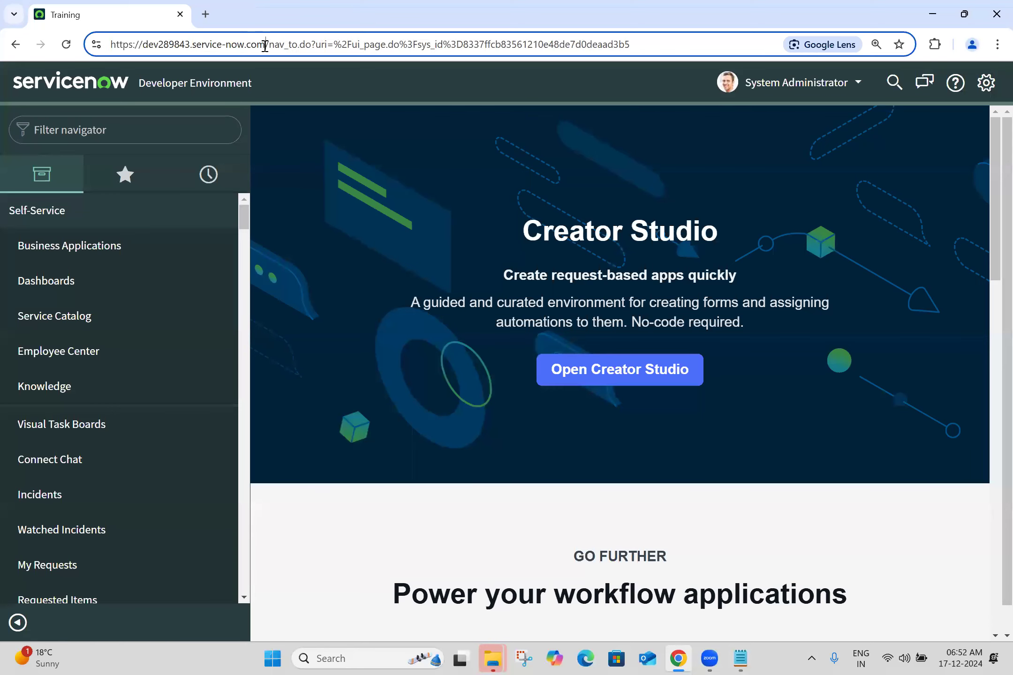
{"action": "left_click_drag", "start_coordinate": [267, 45], "coordinate": [686, 45]}
{"action": "key", "text": "BackSpace"}
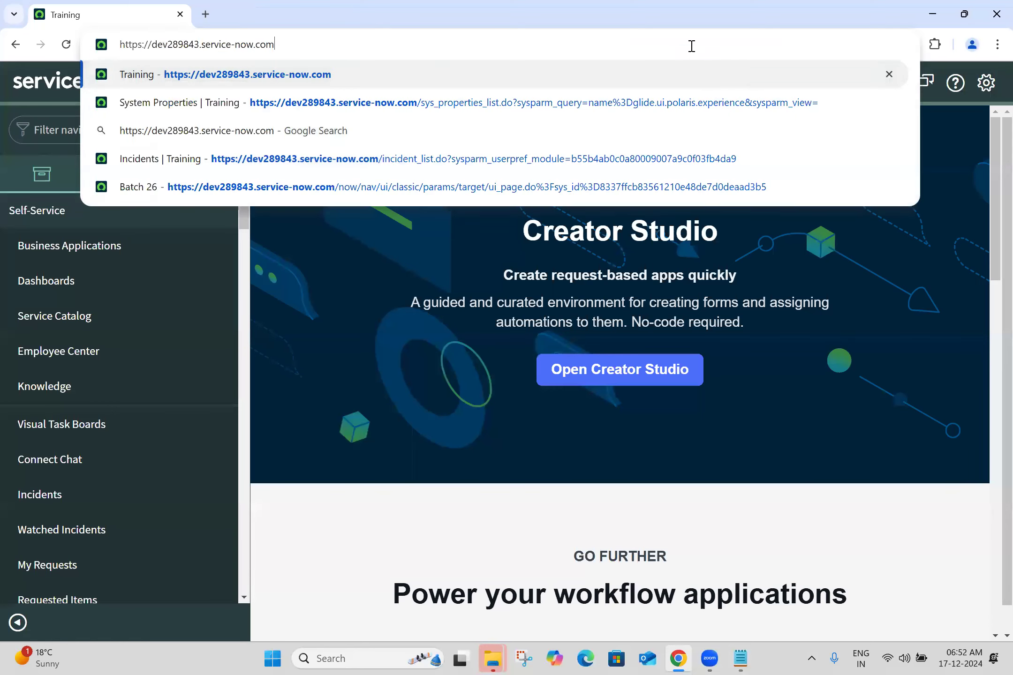
{"action": "key", "text": "Return"}
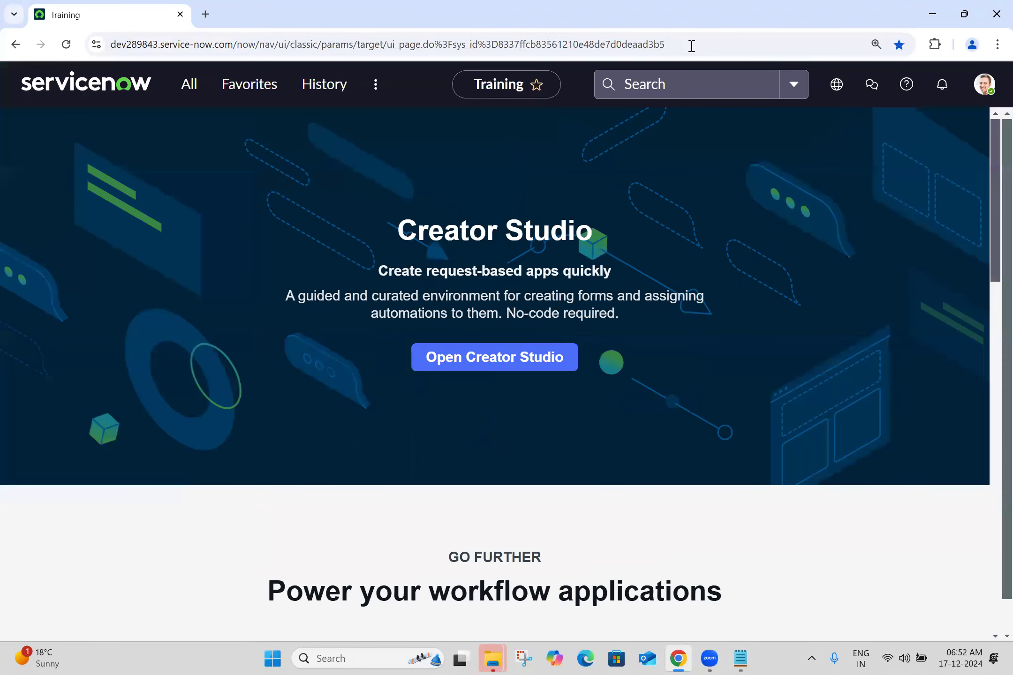
- Impersonate the first user listed under recent impersonations
{"action": "left_click", "coordinate": [984, 85]}
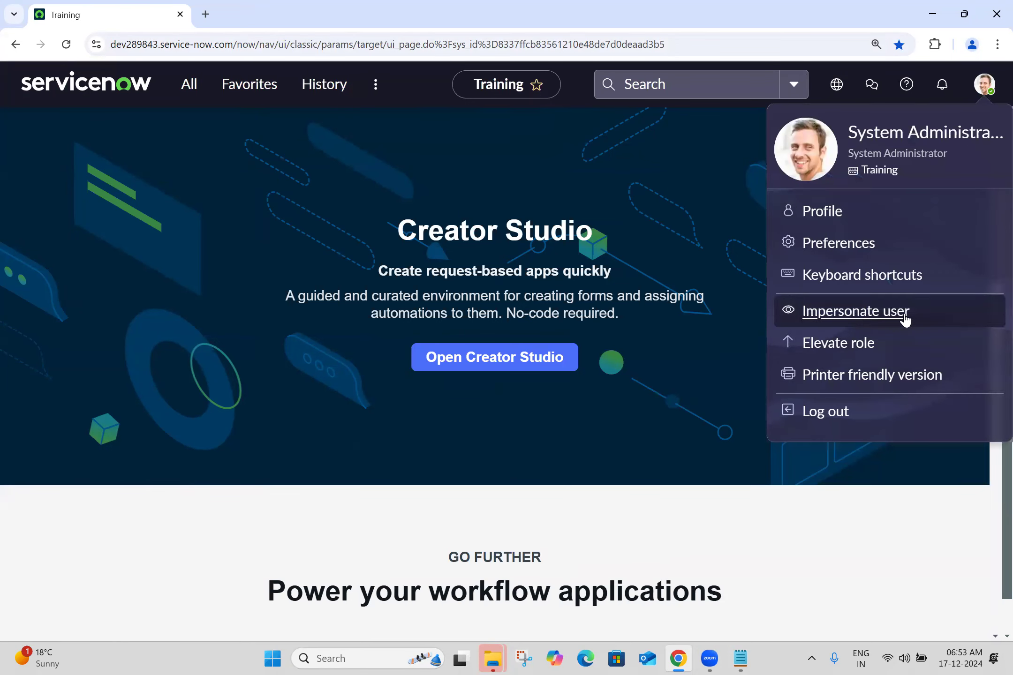
{"action": "left_click", "coordinate": [855, 313]}
{"action": "left_click", "coordinate": [401, 357]}
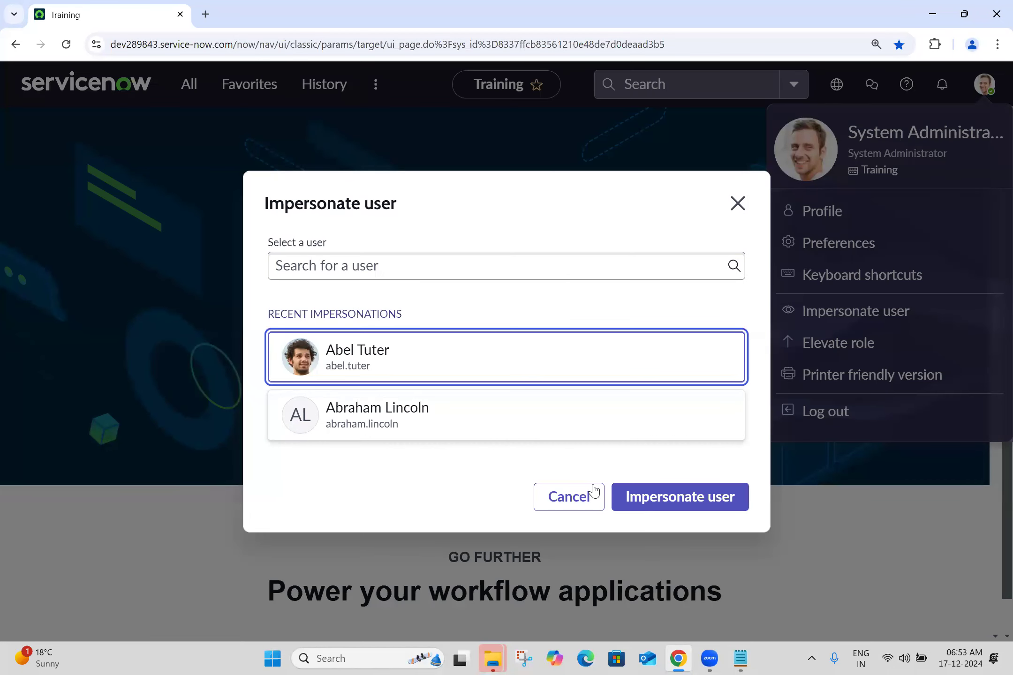
{"action": "left_click", "coordinate": [652, 498]}
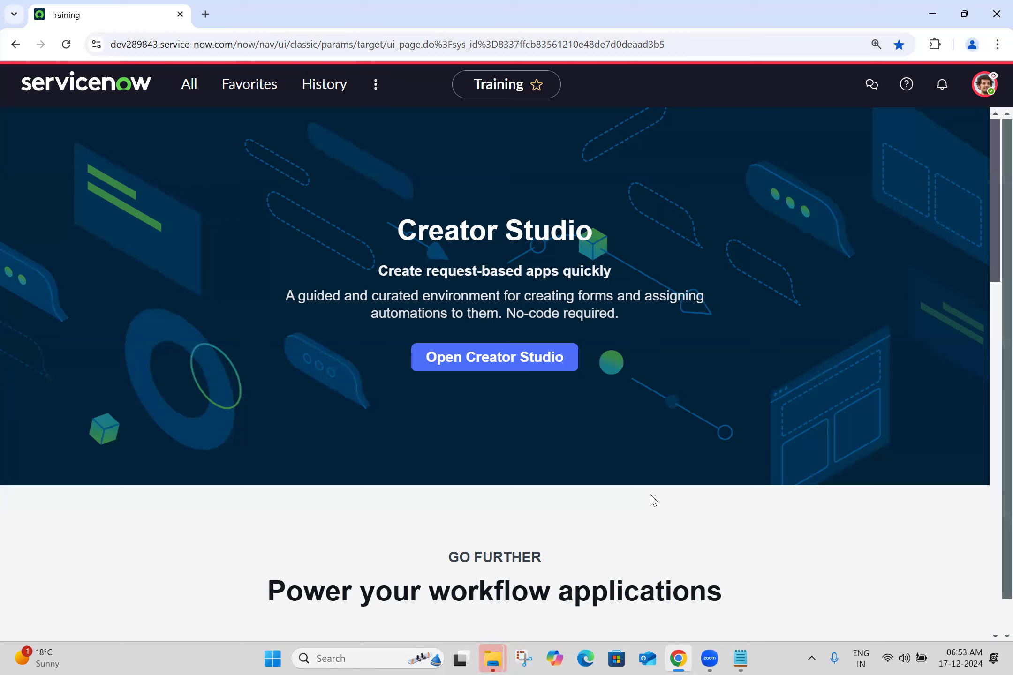
{"action": "left_click", "coordinate": [189, 86]}
{"action": "type", "text": "p"}
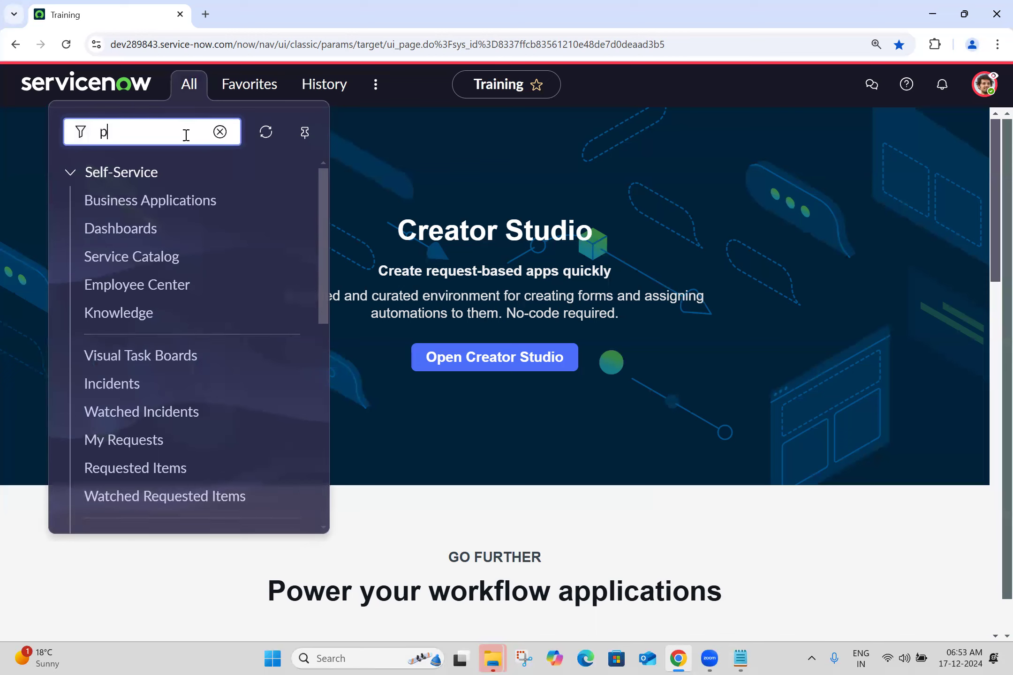
{"action": "type", "text": "refe"}
{"action": "key", "text": "BackSpace"}
{"action": "key", "text": "BackSpace"}
{"action": "key", "text": "BackSpace"}
{"action": "key", "text": "BackSpace"}
{"action": "key", "text": "BackSpace"}
- End the impersonation and, as administrator, find the User Preferences module and open its list in a new browser tab
{"action": "left_click", "coordinate": [985, 84]}
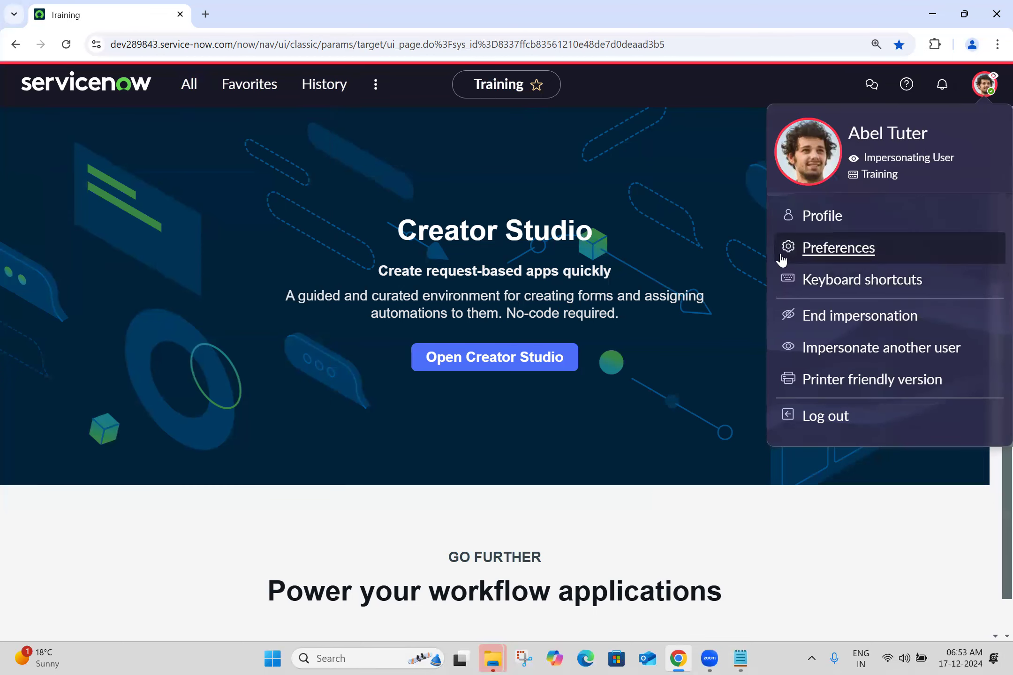
{"action": "left_click", "coordinate": [830, 319]}
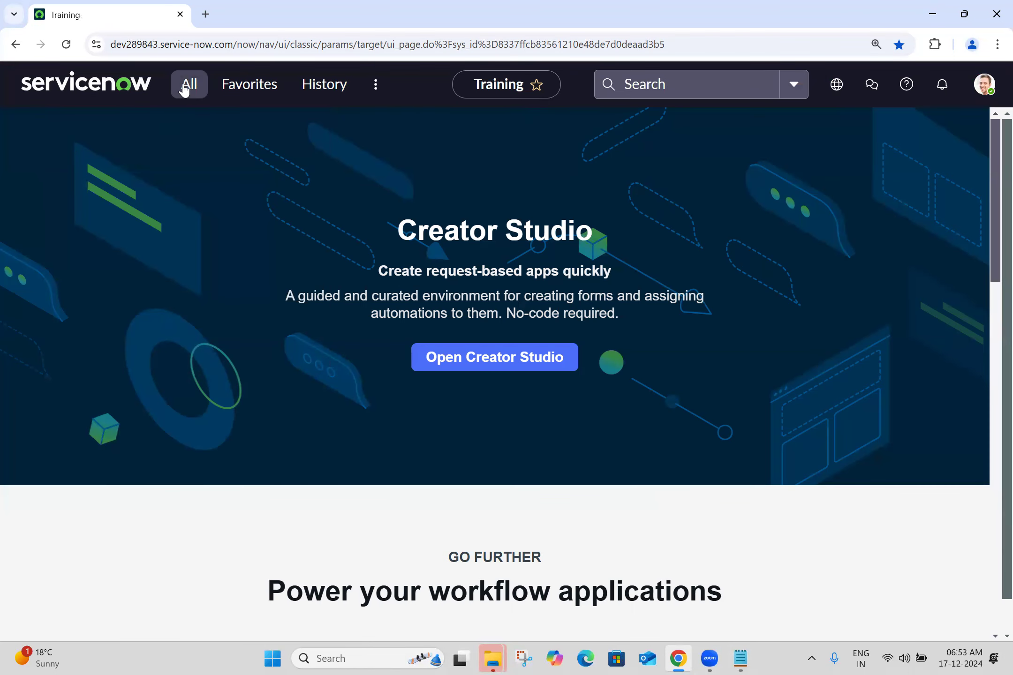
{"action": "left_click", "coordinate": [184, 87]}
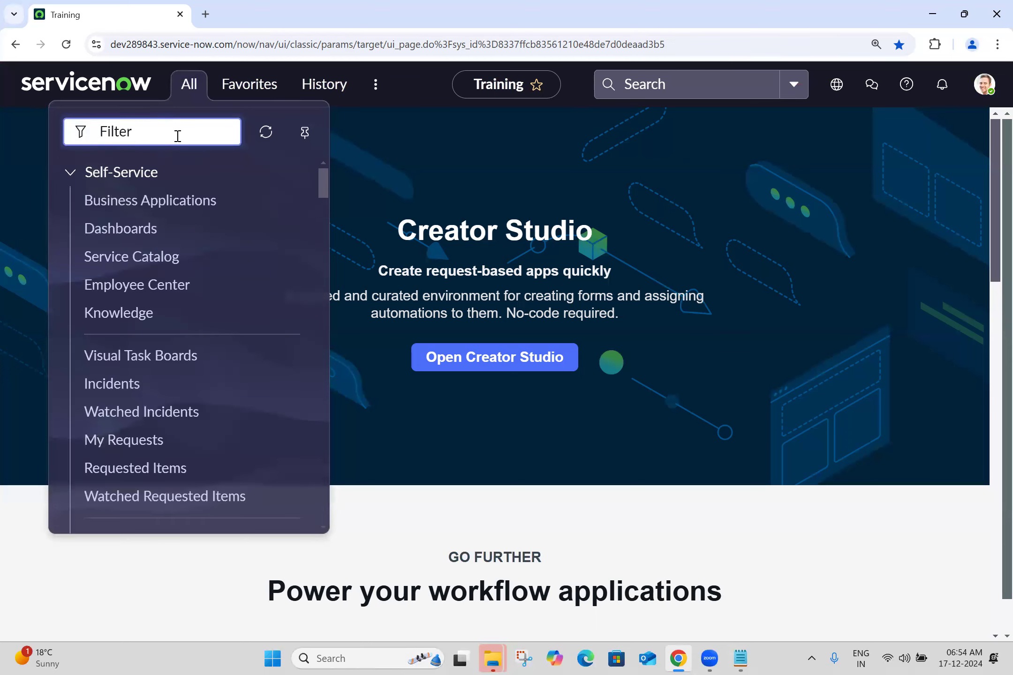
{"action": "type", "text": "pref"}
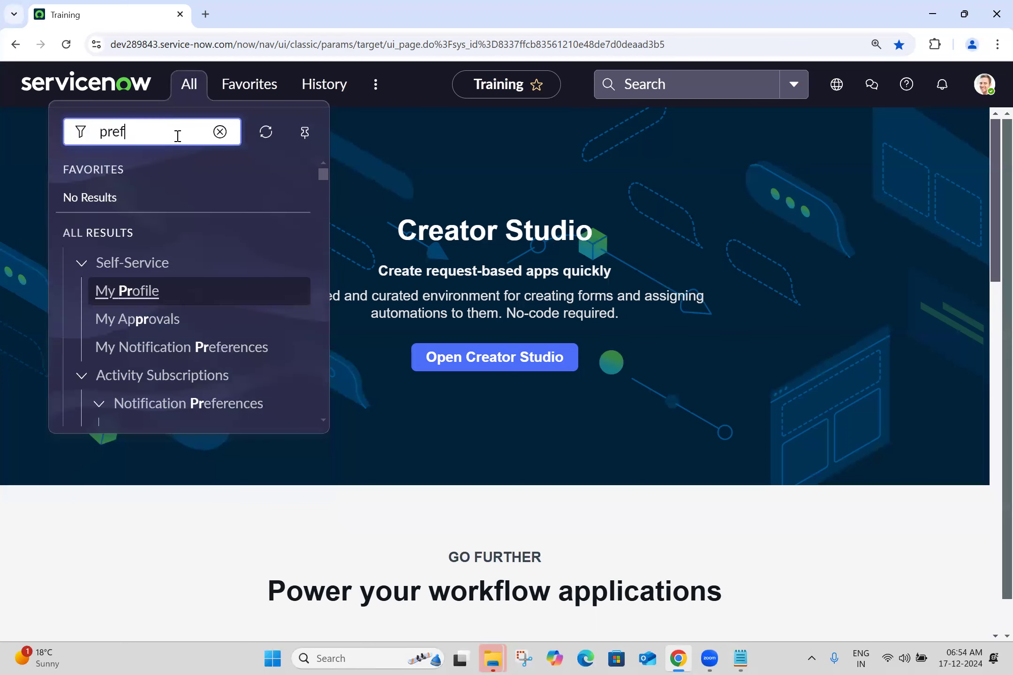
{"action": "type", "text": "ere"}
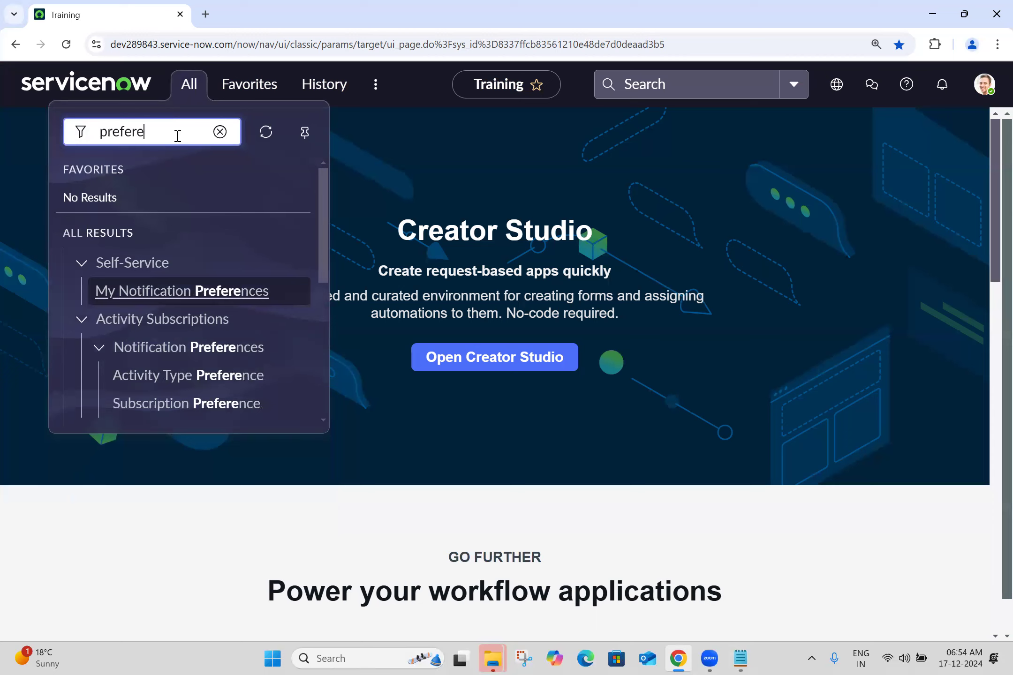
{"action": "type", "text": "nce3s"}
{"action": "key", "text": "BackSpace"}
{"action": "key", "text": "BackSpace"}
{"action": "type", "text": "s"}
{"action": "scroll", "coordinate": [197, 328], "scroll_direction": "down", "scroll_amount": 5}
{"action": "left_click", "coordinate": [157, 347], "text": "ctrl"}
- Filter the User Preferences list by the name glide.ui.polaris.use and copy that name
{"action": "left_click", "coordinate": [141, 172]}
{"action": "type", "text": "glide.ui.polaris.use"}
{"action": "key", "text": "Return"}
{"action": "triple_click", "coordinate": [173, 172]}
{"action": "key", "text": "ctrl+c"}
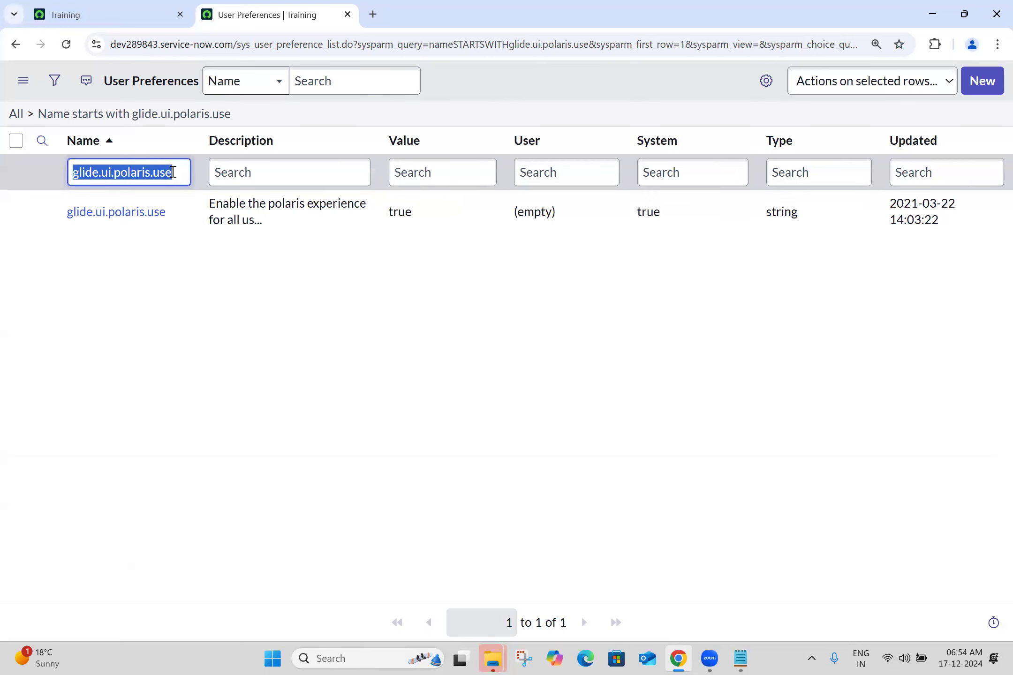
- Switch to Notepad, add glide.ui.polaris.use below the property list URL in Batch 26.txt, and save the file
{"action": "left_click", "coordinate": [741, 659]}
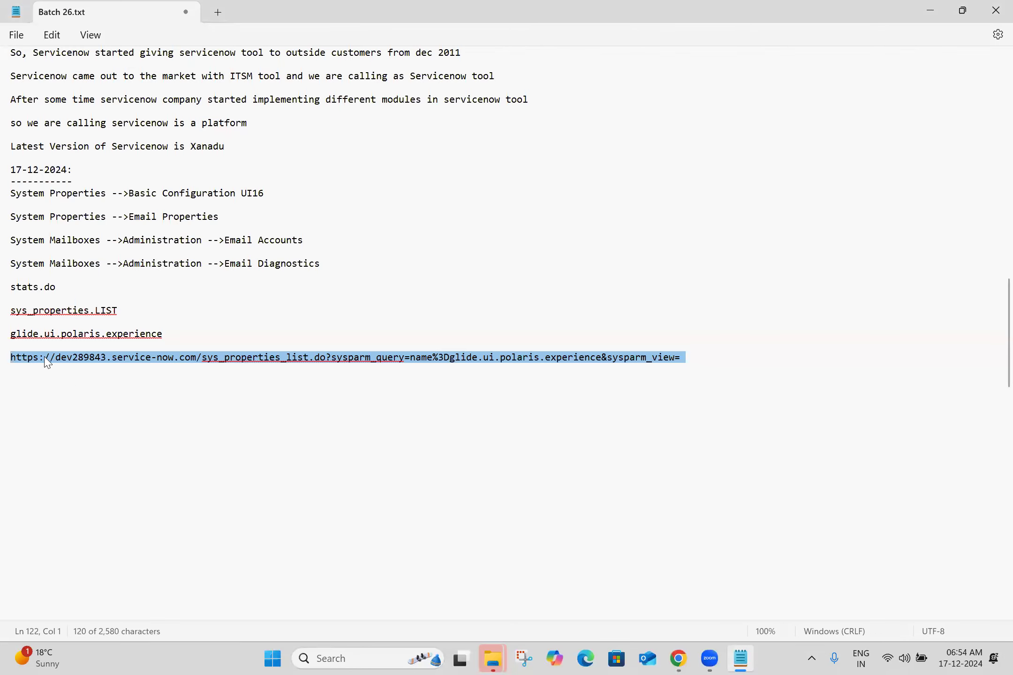
{"action": "left_click", "coordinate": [50, 378]}
{"action": "key", "text": "ctrl+v"}
{"action": "key", "text": "Return"}
{"action": "key", "text": "ctrl+s"}
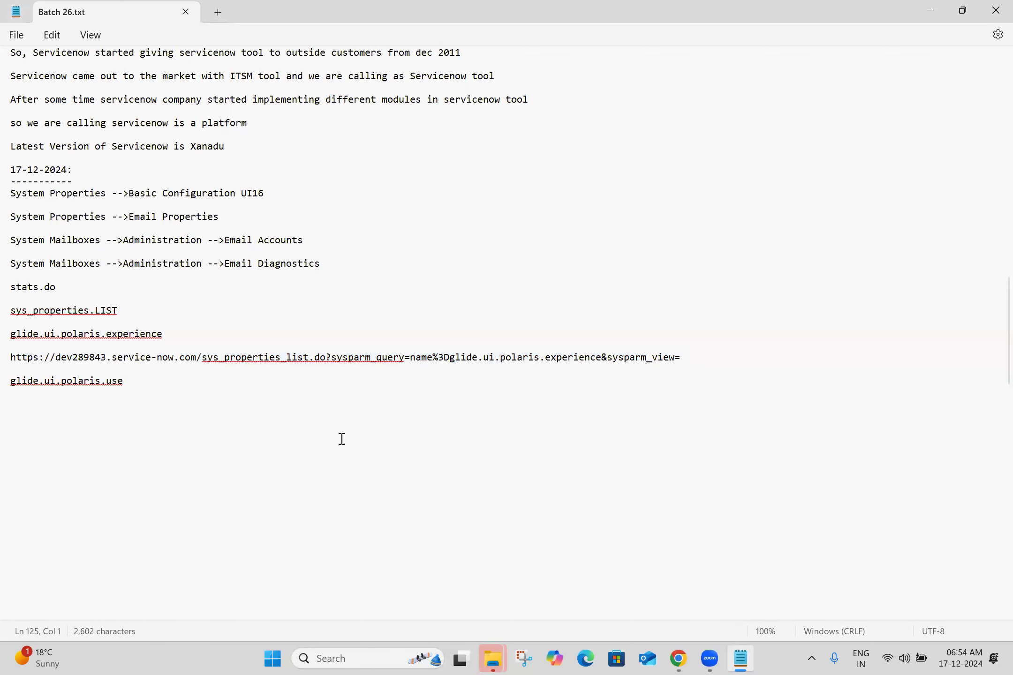
- Switch to Chrome and open the glide.ui.polaris.use preference record in a new browser tab
{"action": "left_click", "coordinate": [678, 658]}
{"action": "left_click", "coordinate": [203, 313]}
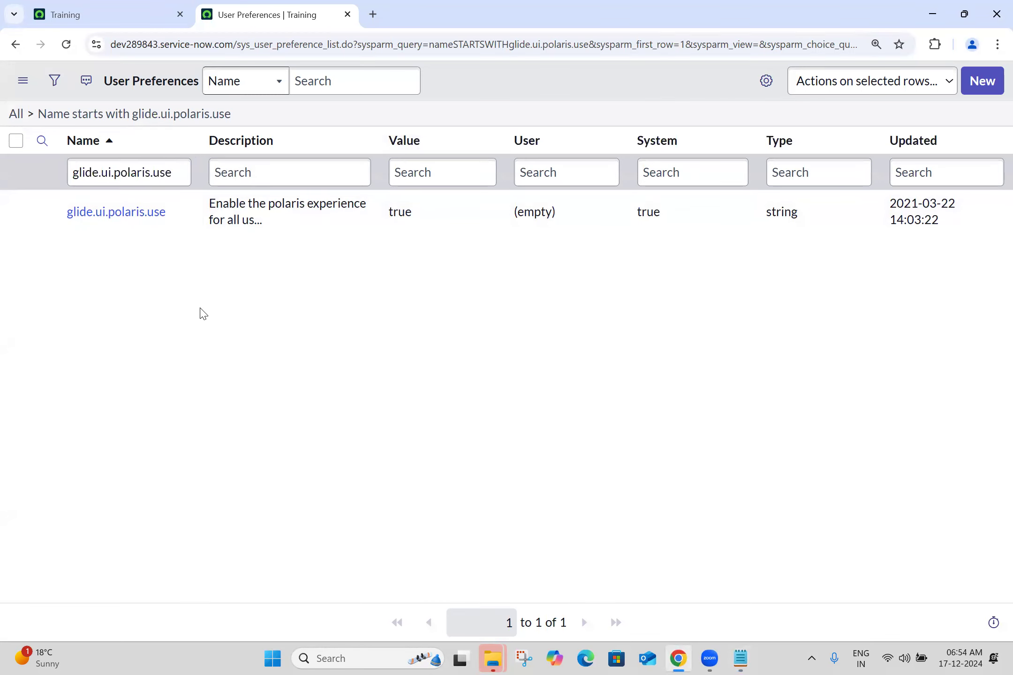
{"action": "middle_click", "coordinate": [135, 218]}
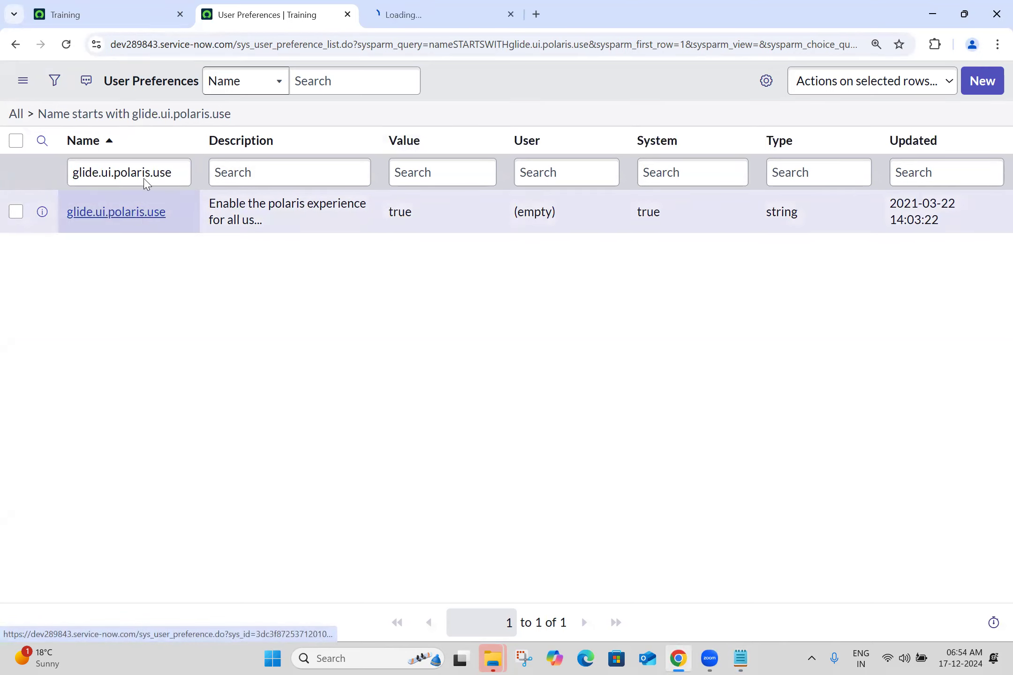
{"action": "left_click", "coordinate": [394, 7]}
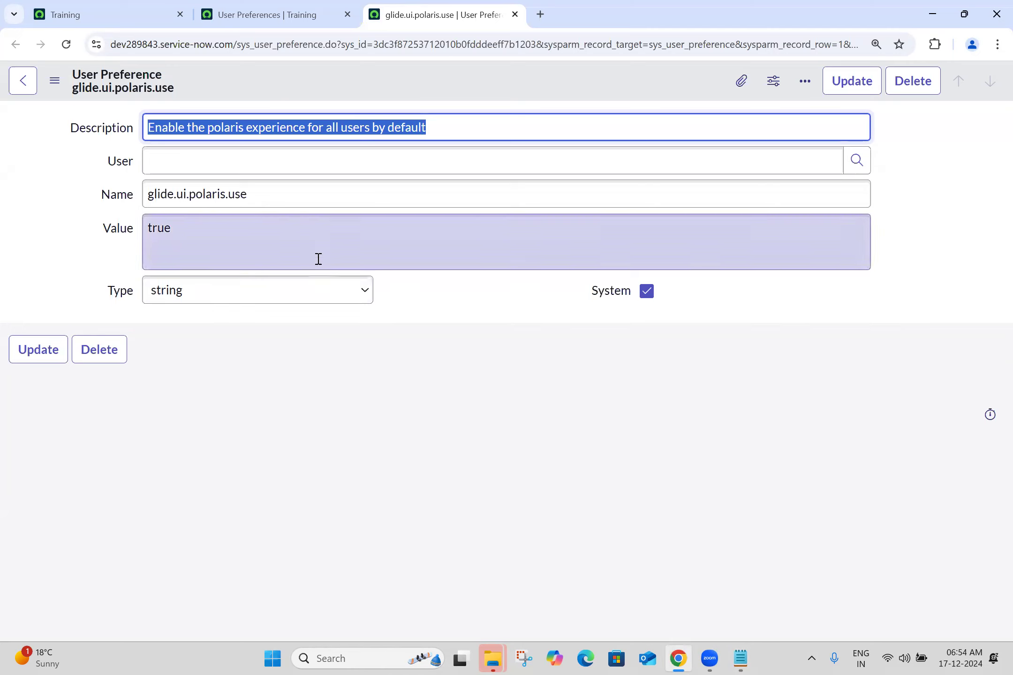
- Fill in the preference's User field with the previously impersonated user and set its value to false
{"action": "left_click", "coordinate": [309, 397]}
{"action": "left_click", "coordinate": [391, 156]}
{"action": "type", "text": "abe"}
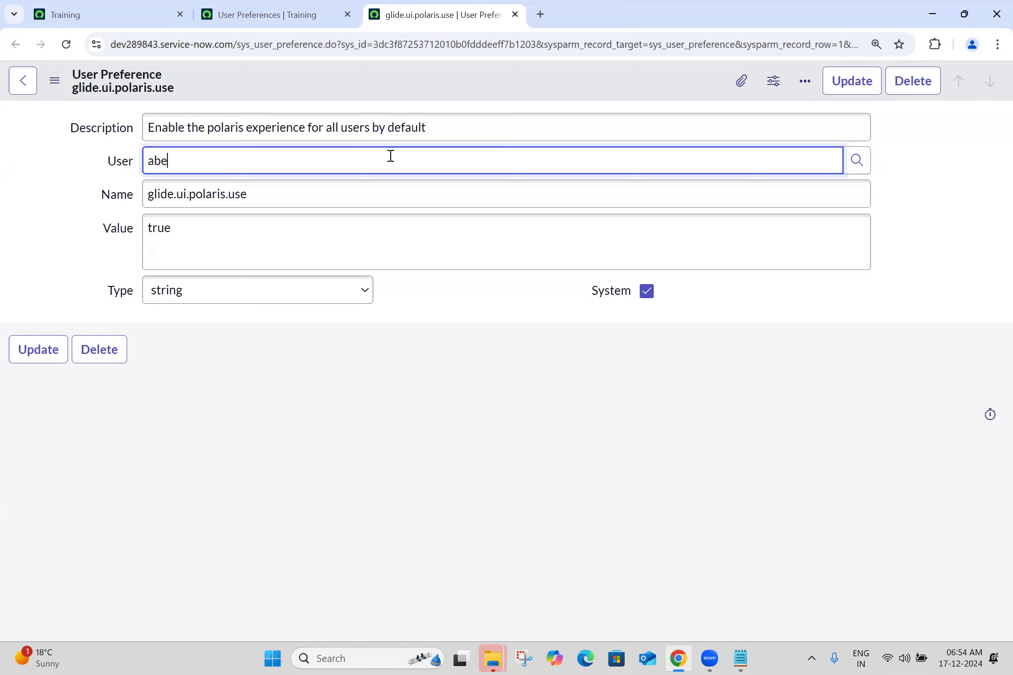
{"action": "left_click", "coordinate": [237, 208]}
{"action": "double_click", "coordinate": [215, 232]}
{"action": "type", "text": "false"}
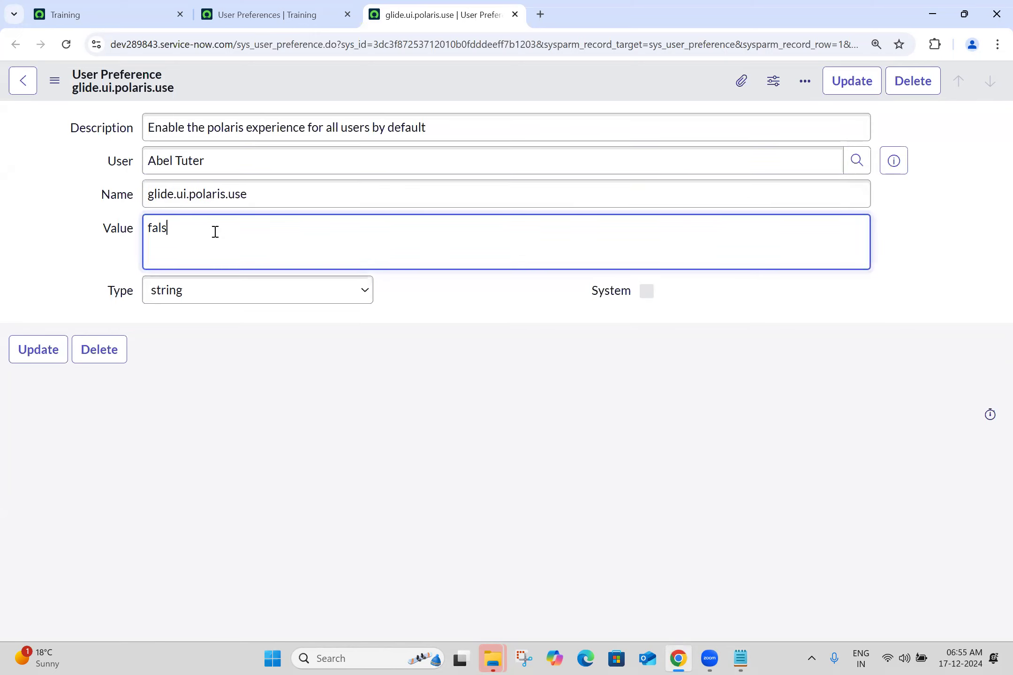
- Save the modified glide.ui.polaris.use preference as a new record with Insert and Stay, keeping the original
{"action": "left_click", "coordinate": [55, 80]}
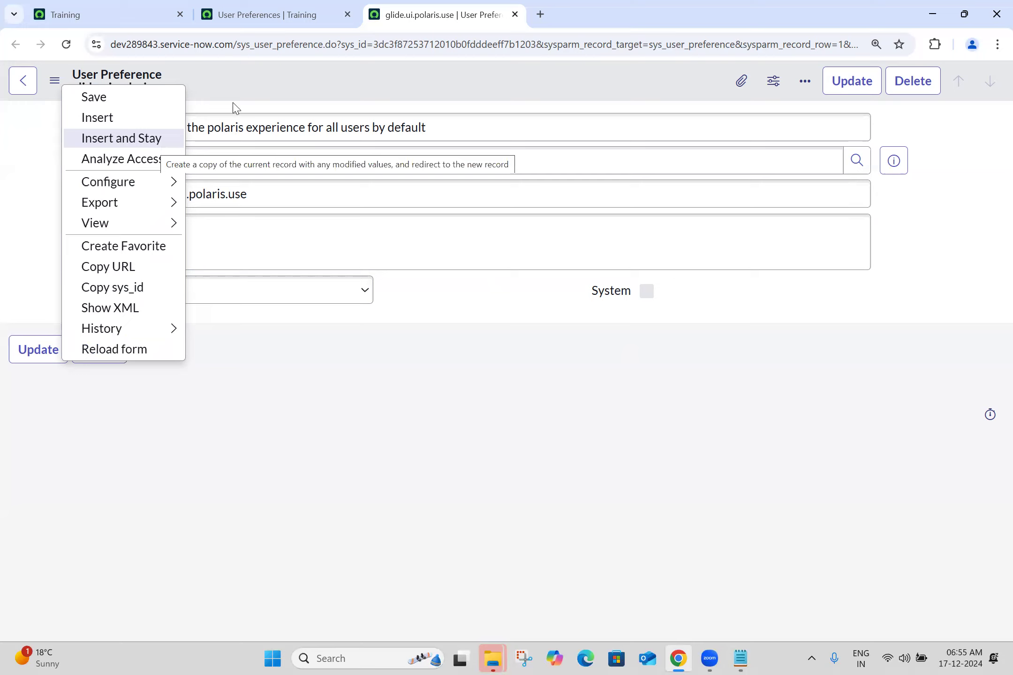
{"action": "left_click", "coordinate": [327, 76]}
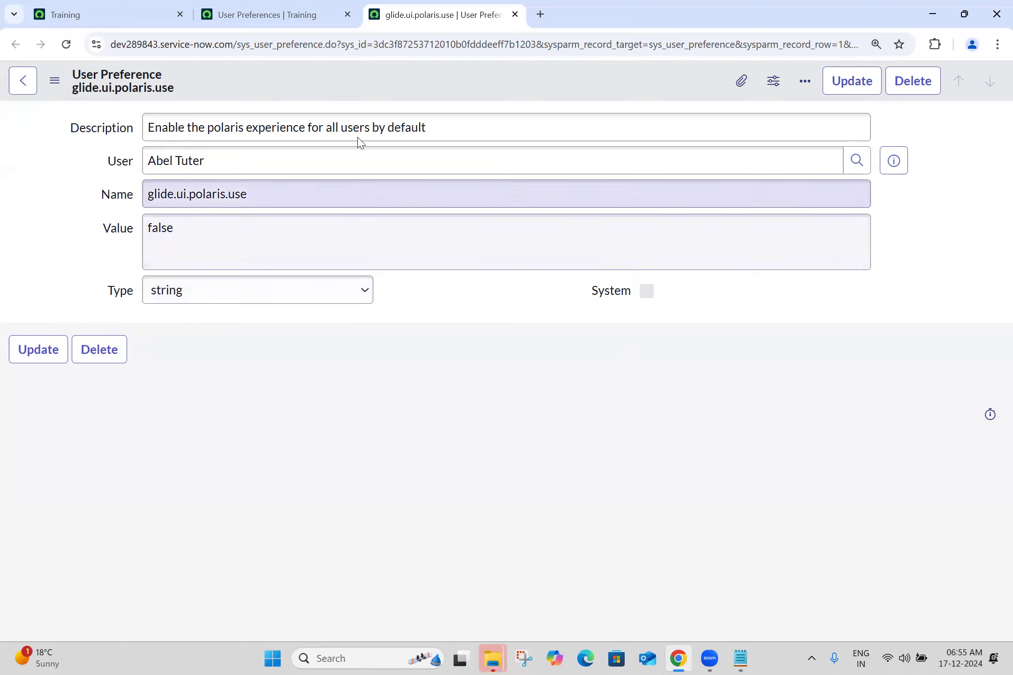
{"action": "double_click", "coordinate": [209, 229]}
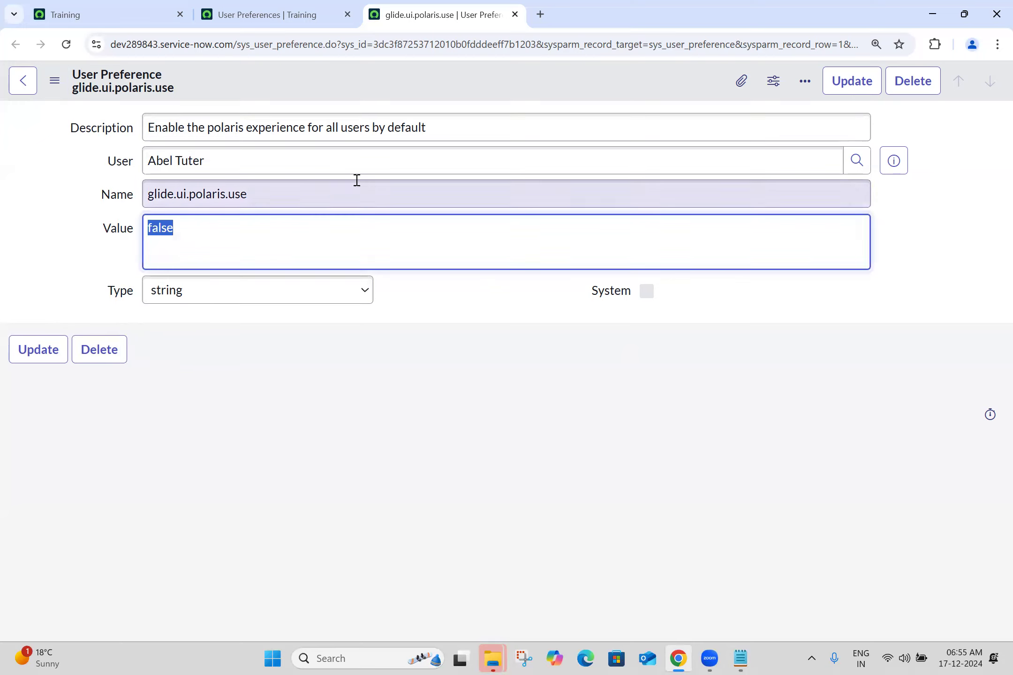
{"action": "triple_click", "coordinate": [276, 191]}
{"action": "double_click", "coordinate": [195, 258]}
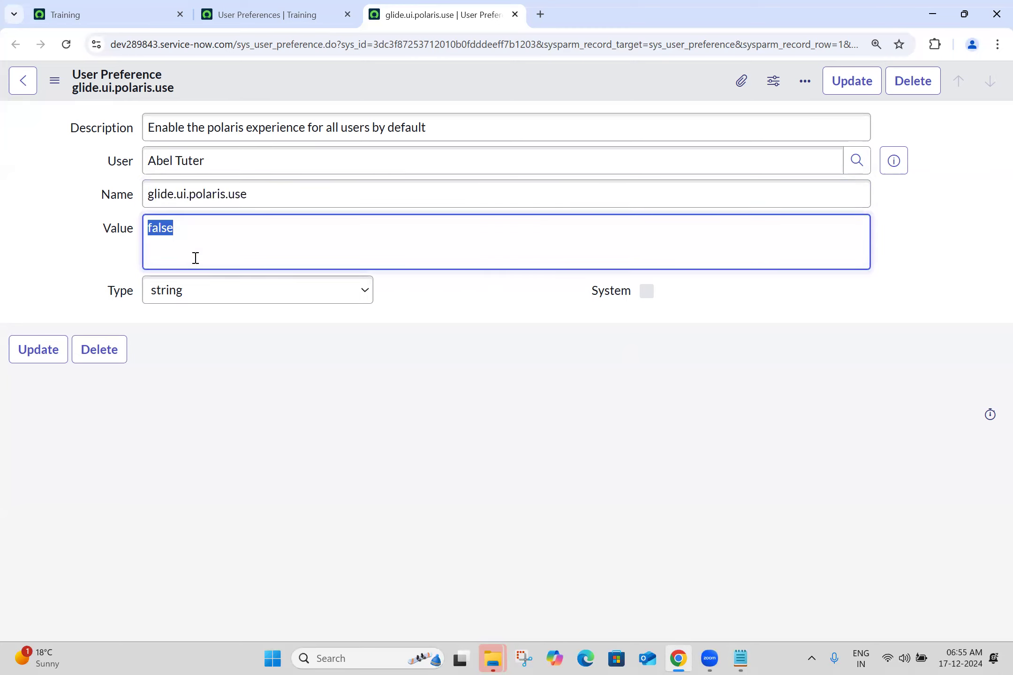
{"action": "left_click", "coordinate": [52, 85]}
{"action": "left_click", "coordinate": [146, 140]}
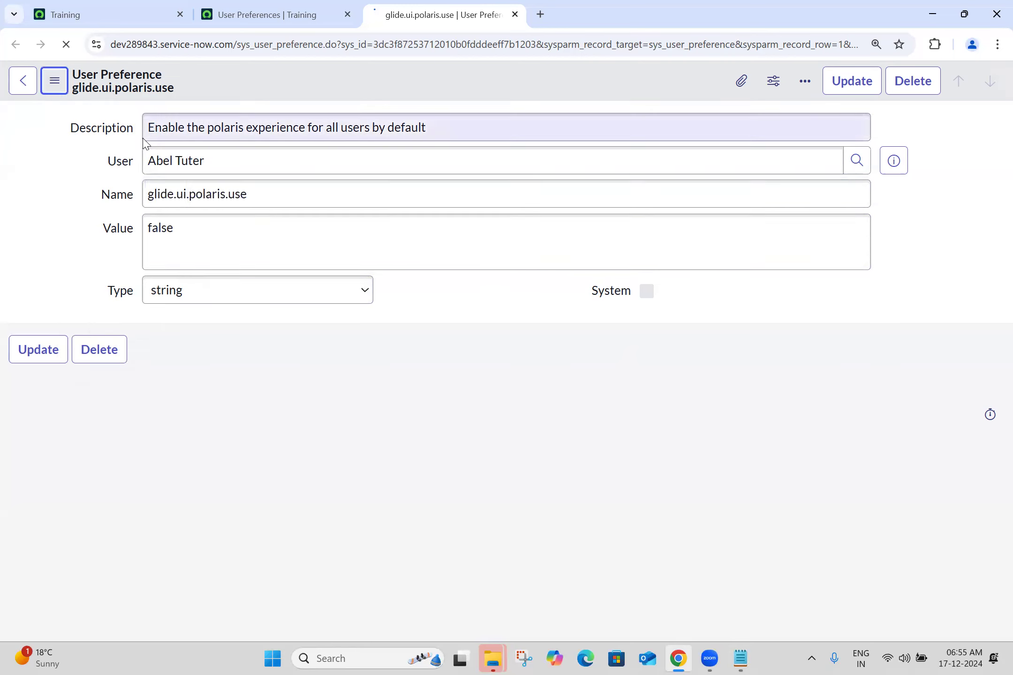
- Refresh the filtered User Preferences list to check the new record, and close the record and list tabs
{"action": "left_click", "coordinate": [314, 10]}
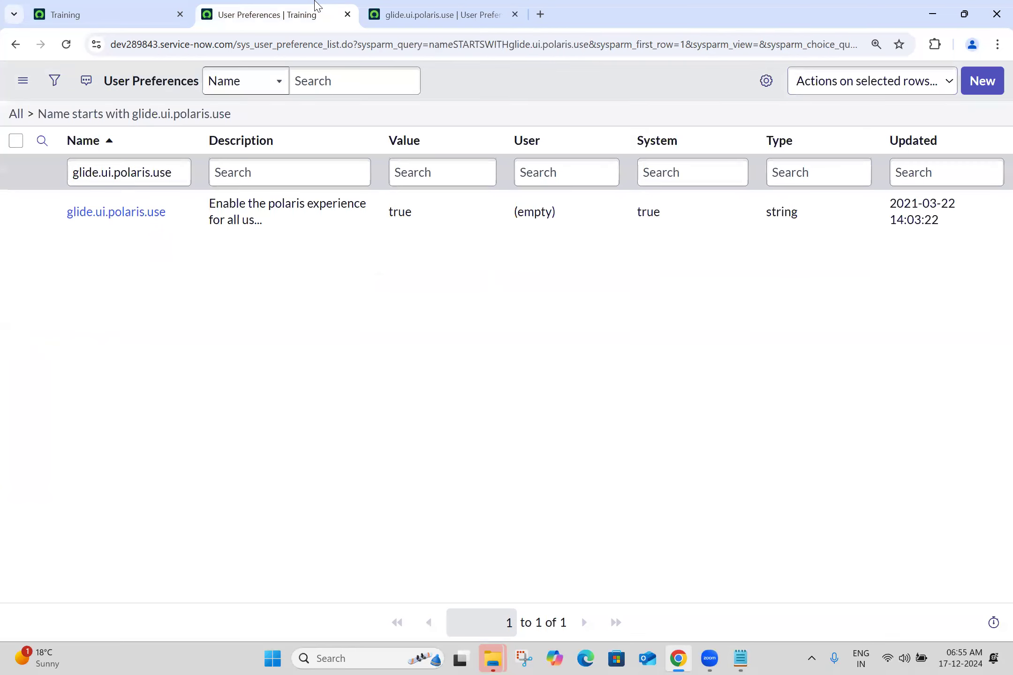
{"action": "left_click", "coordinate": [210, 119]}
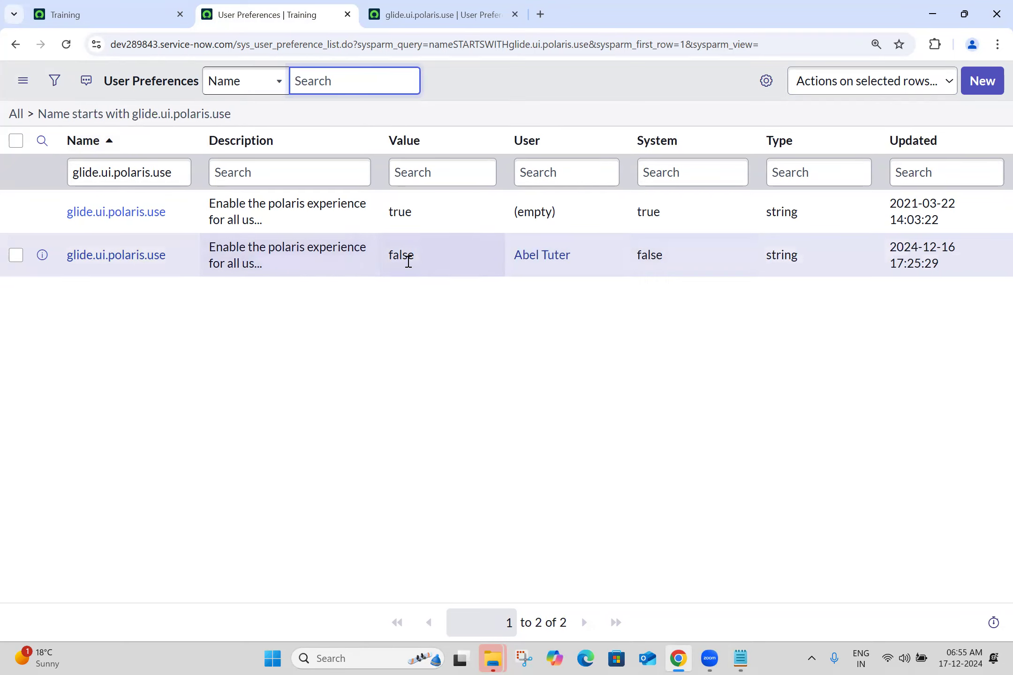
{"action": "left_click", "coordinate": [404, 9]}
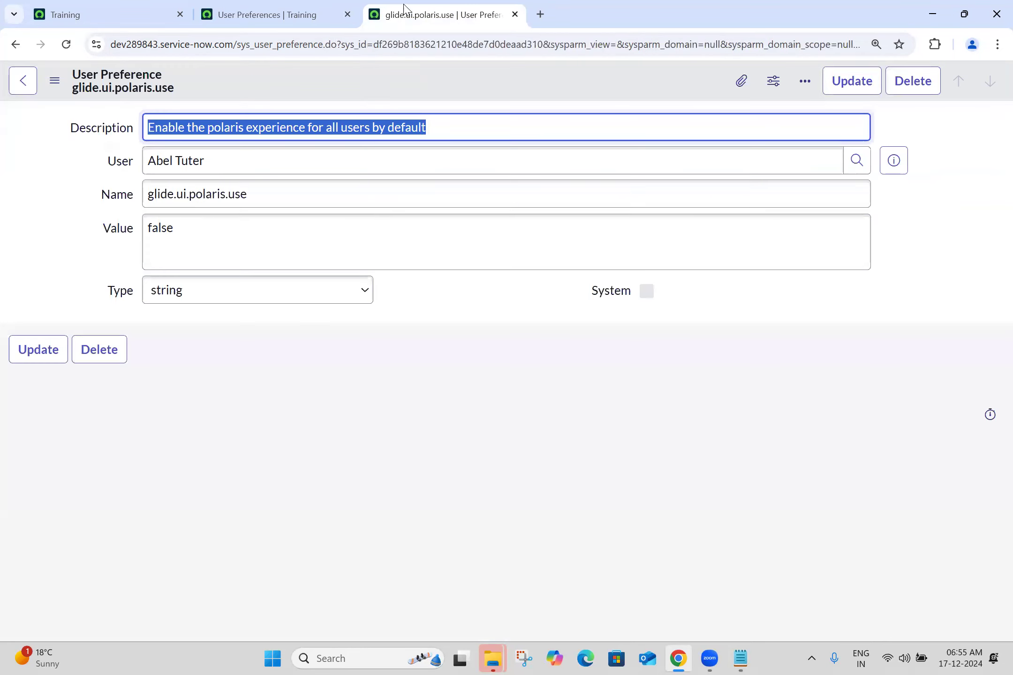
{"action": "left_click", "coordinate": [514, 15]}
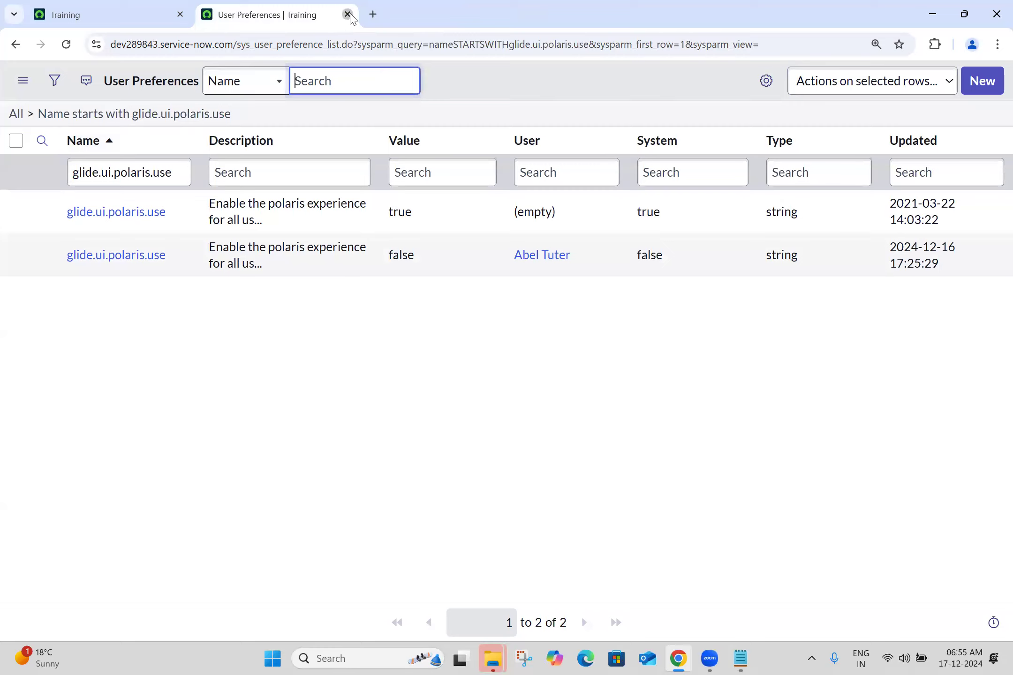
{"action": "left_click", "coordinate": [348, 15]}
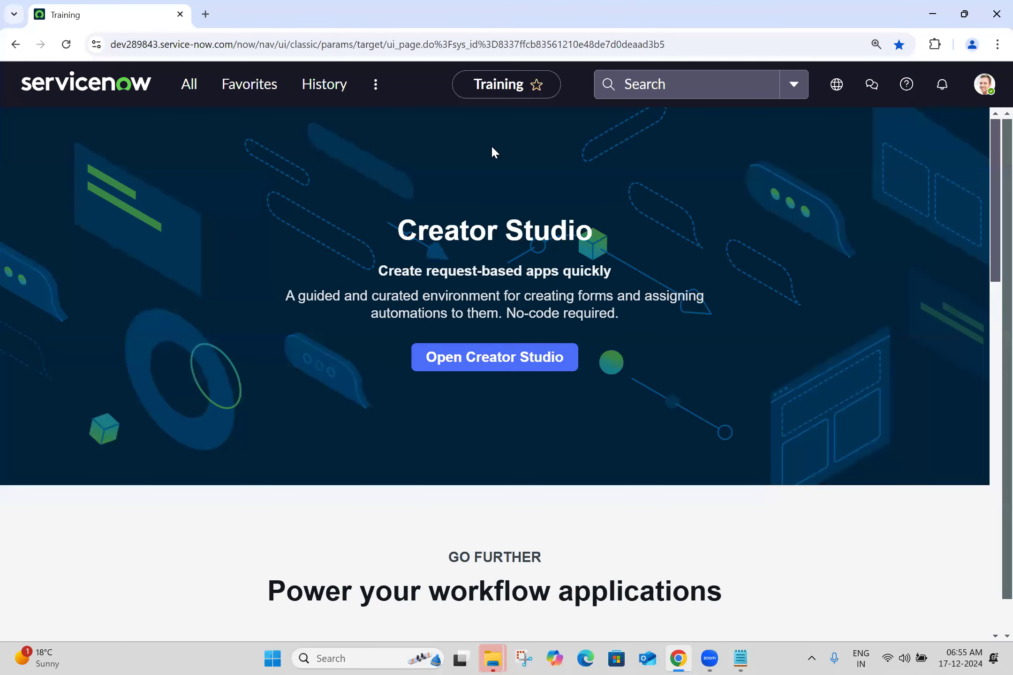
- Impersonate the user who has the new preference and open System Settings to inspect the interface options
{"action": "left_click", "coordinate": [984, 85]}
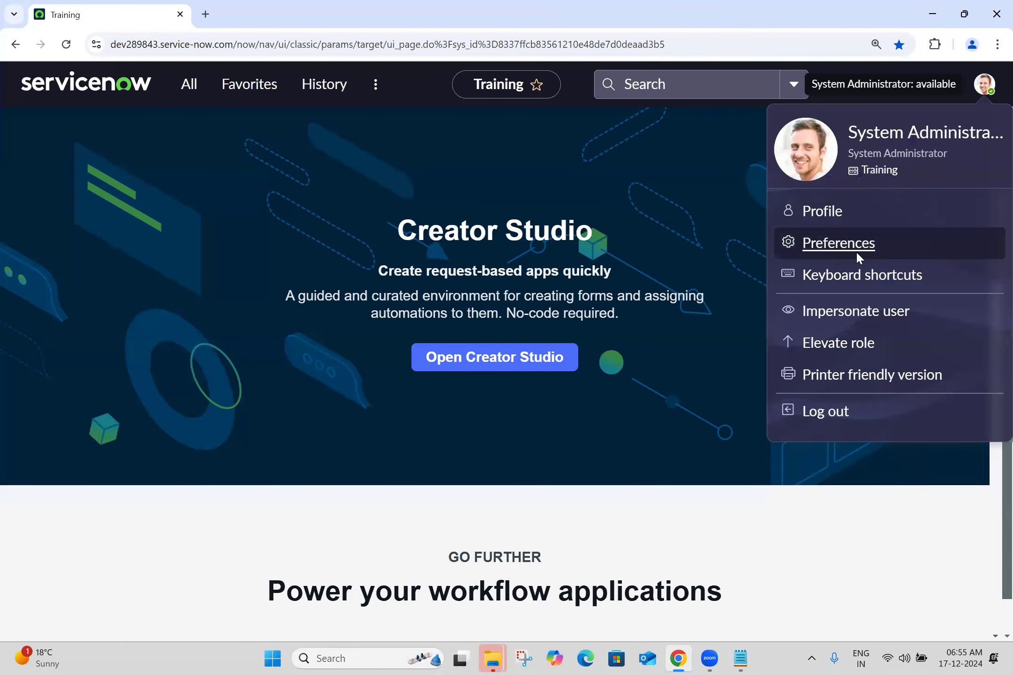
{"action": "left_click", "coordinate": [862, 312]}
{"action": "left_click", "coordinate": [392, 367]}
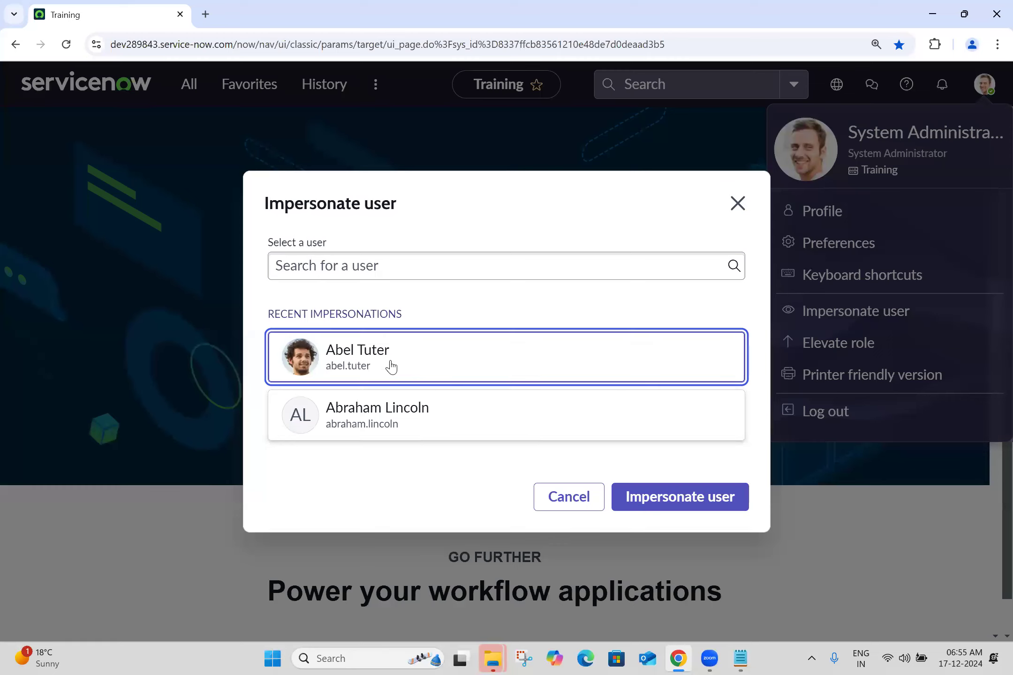
{"action": "left_click", "coordinate": [669, 499]}
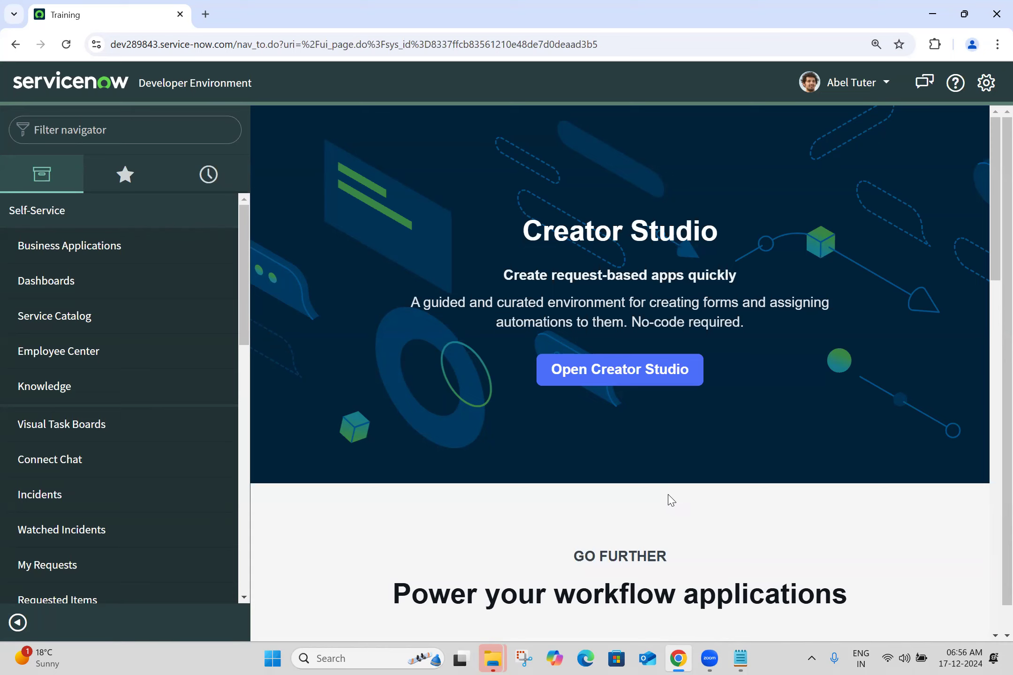
{"action": "left_click", "coordinate": [986, 89]}
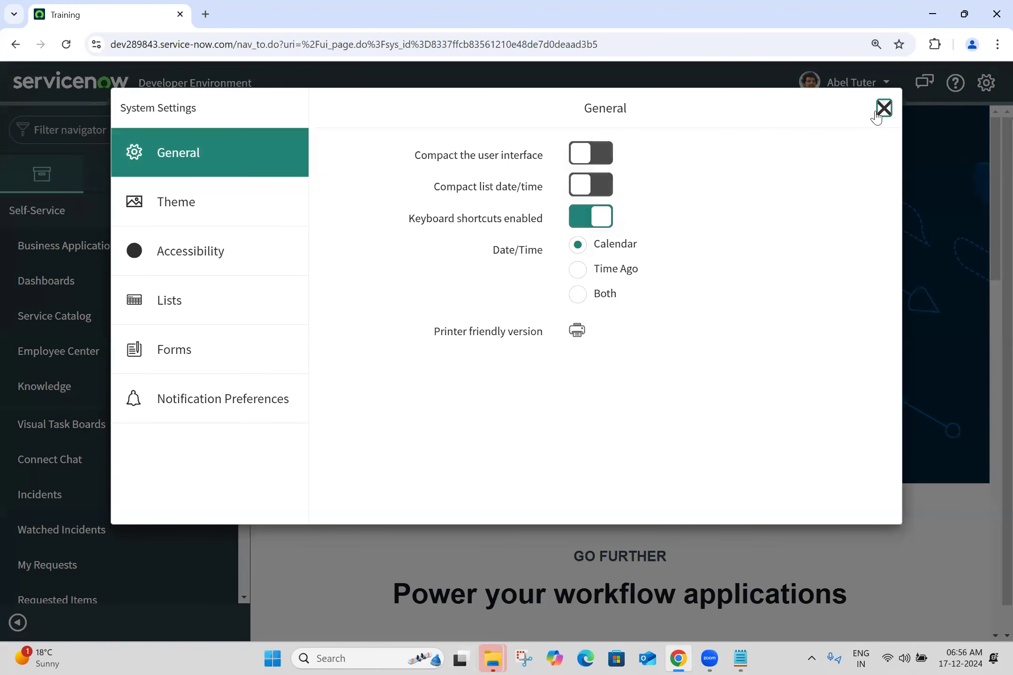
- Close the System Settings dialog and end the impersonation to return to the administrator account
{"action": "left_click", "coordinate": [882, 110]}
{"action": "left_click", "coordinate": [850, 86]}
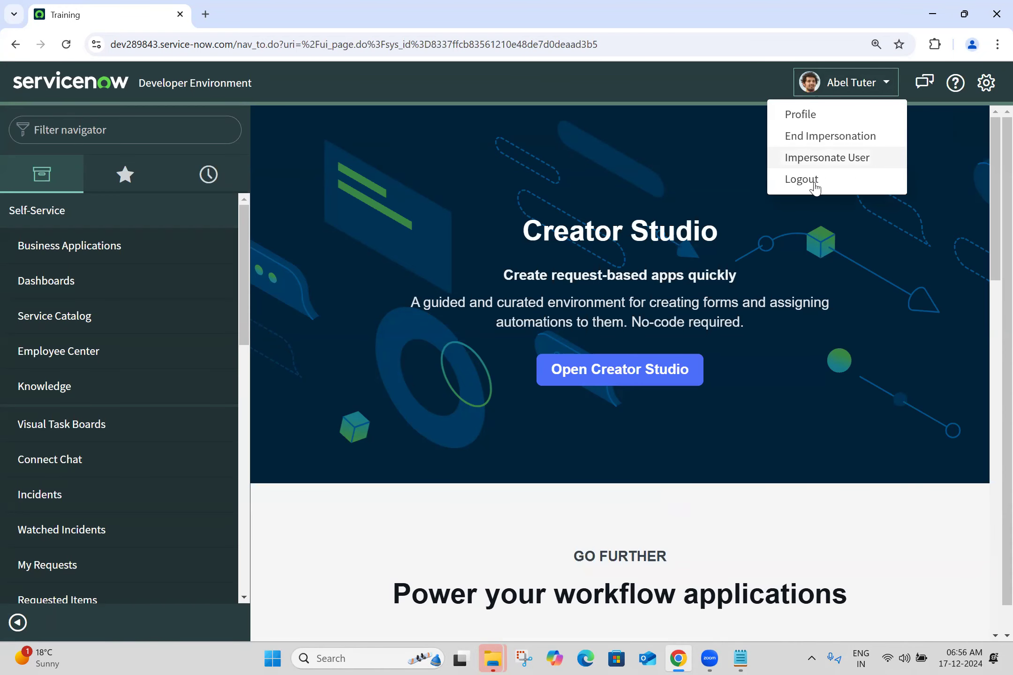
{"action": "left_click", "coordinate": [842, 136]}
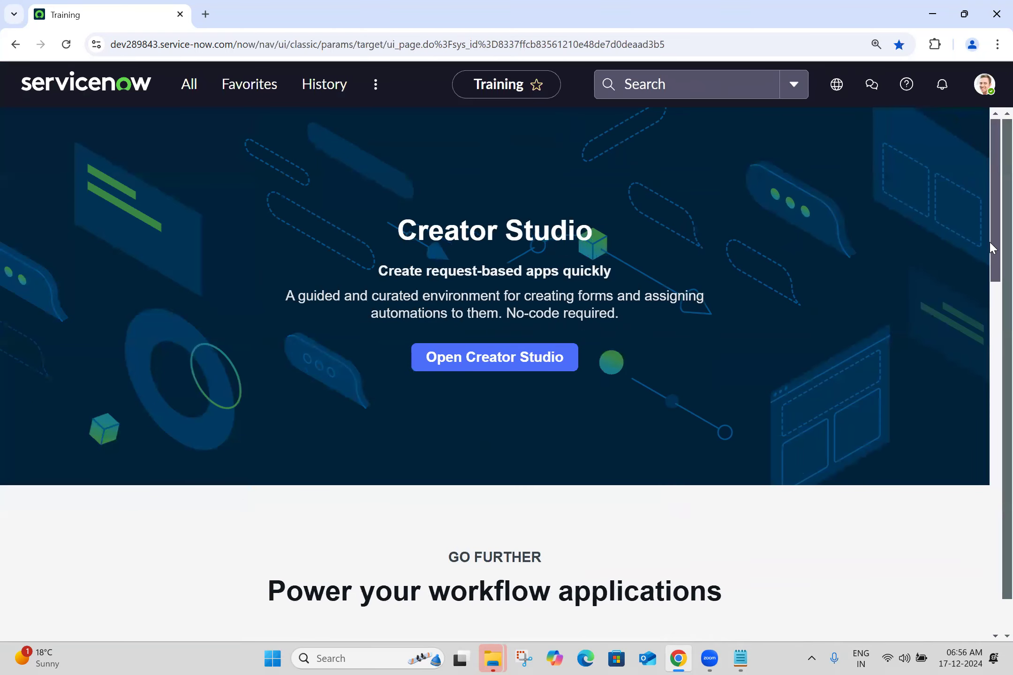
{"action": "left_click_drag", "start_coordinate": [990, 240], "coordinate": [959, 140]}
{"action": "scroll", "coordinate": [993, 177], "scroll_direction": "down", "scroll_amount": 10}
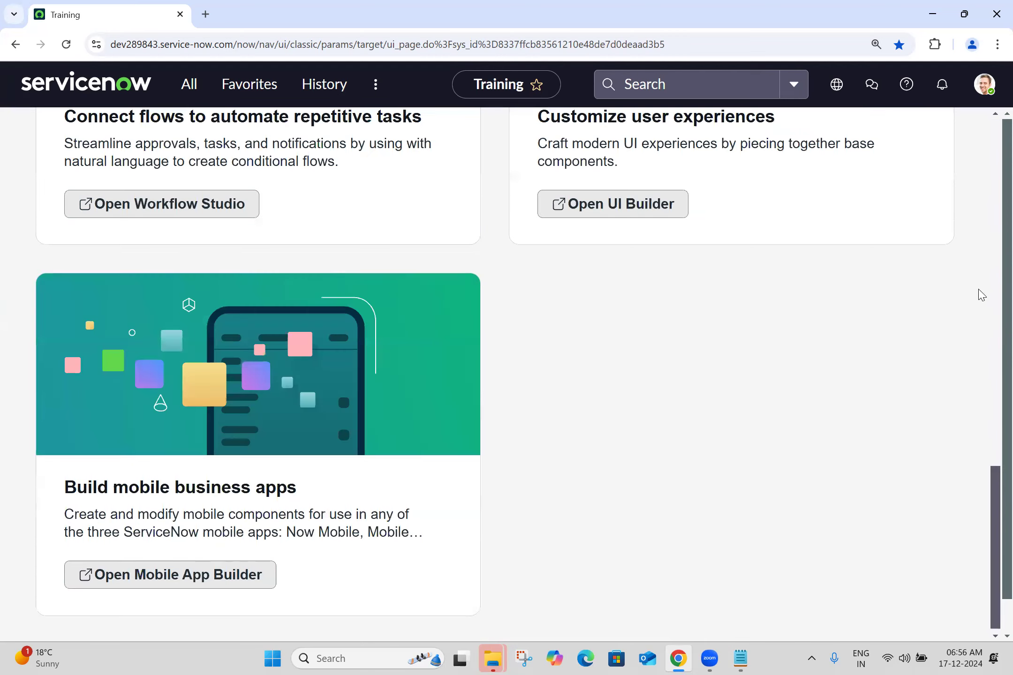
{"action": "scroll", "coordinate": [985, 248], "scroll_direction": "up", "scroll_amount": 10}
{"action": "scroll", "coordinate": [992, 178], "scroll_direction": "up", "scroll_amount": 5}
{"action": "left_click_drag", "start_coordinate": [993, 177], "coordinate": [993, 149]}
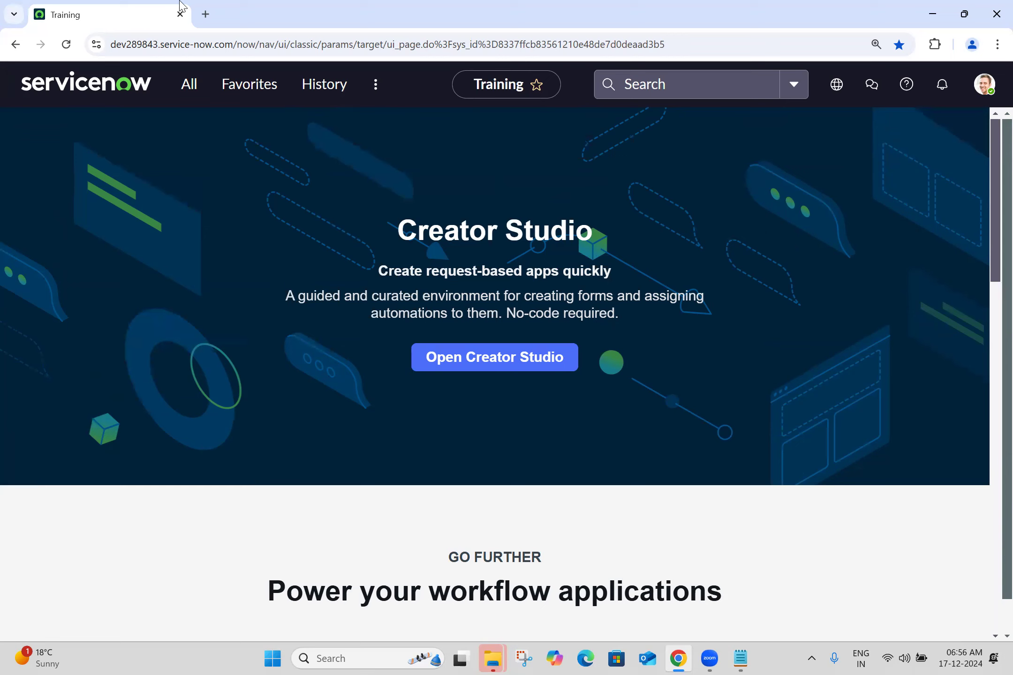
{"action": "left_click", "coordinate": [207, 10]}
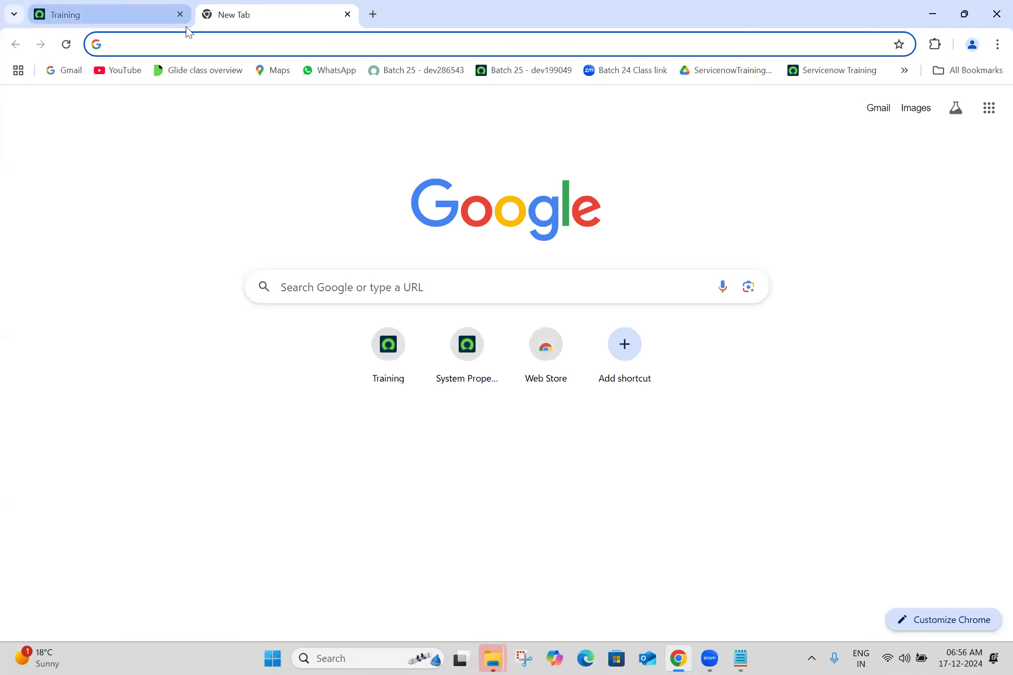
{"action": "left_click", "coordinate": [151, 6]}
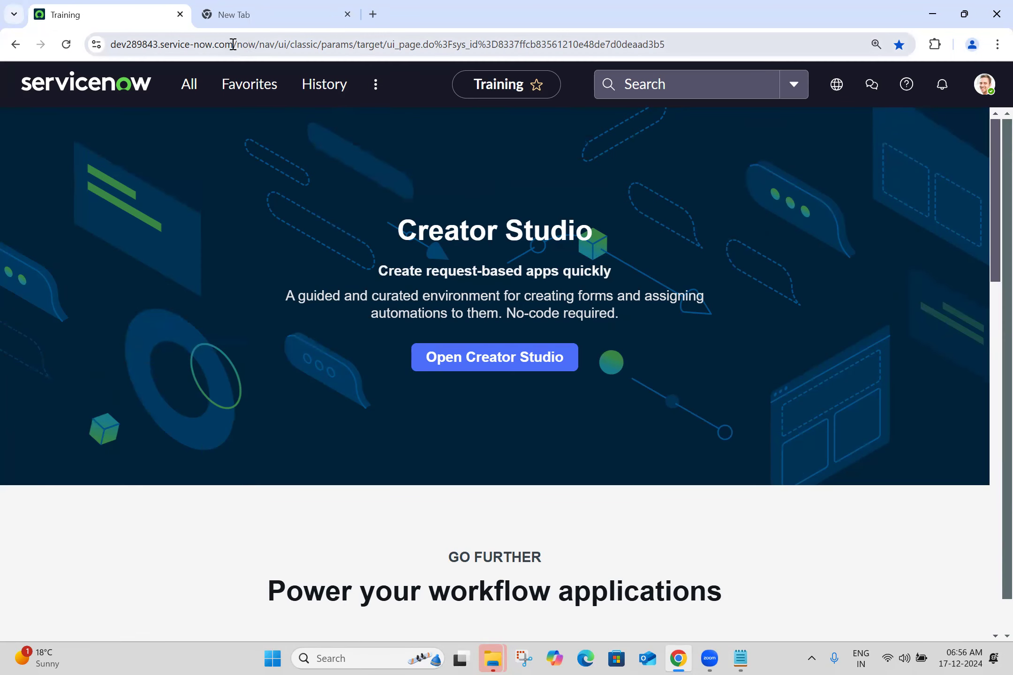
{"action": "left_click_drag", "start_coordinate": [233, 44], "coordinate": [108, 44]}
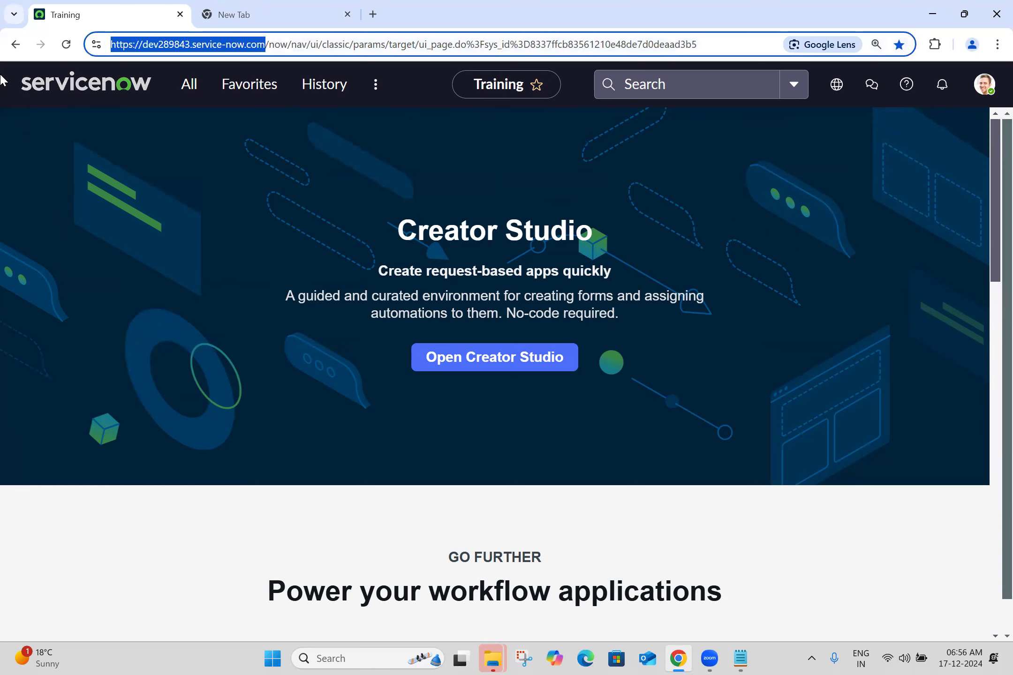
- Try to open the company instance address wiprodev2.service-now.com in the blank tab
{"action": "left_click", "coordinate": [201, 6]}
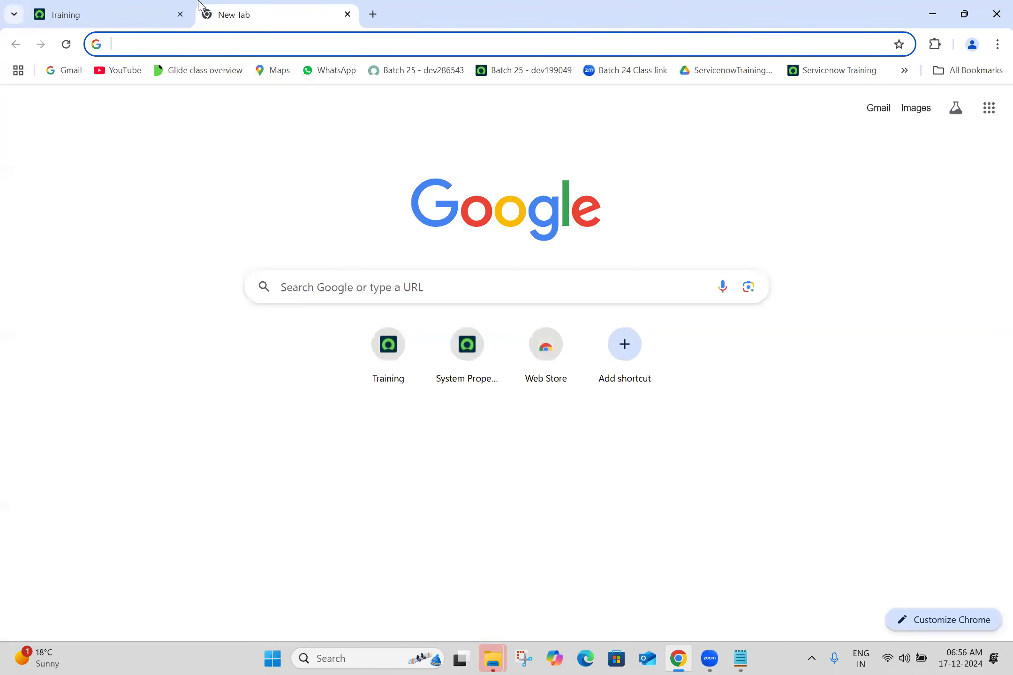
{"action": "left_click", "coordinate": [197, 43]}
{"action": "type", "text": "wi"}
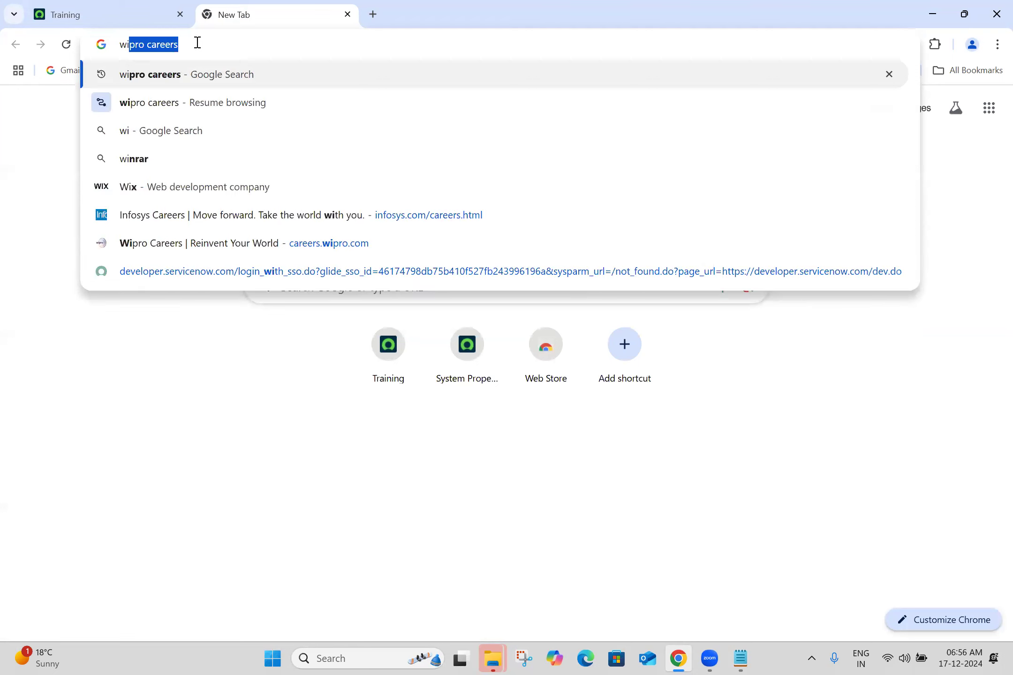
{"action": "type", "text": "prodev2."}
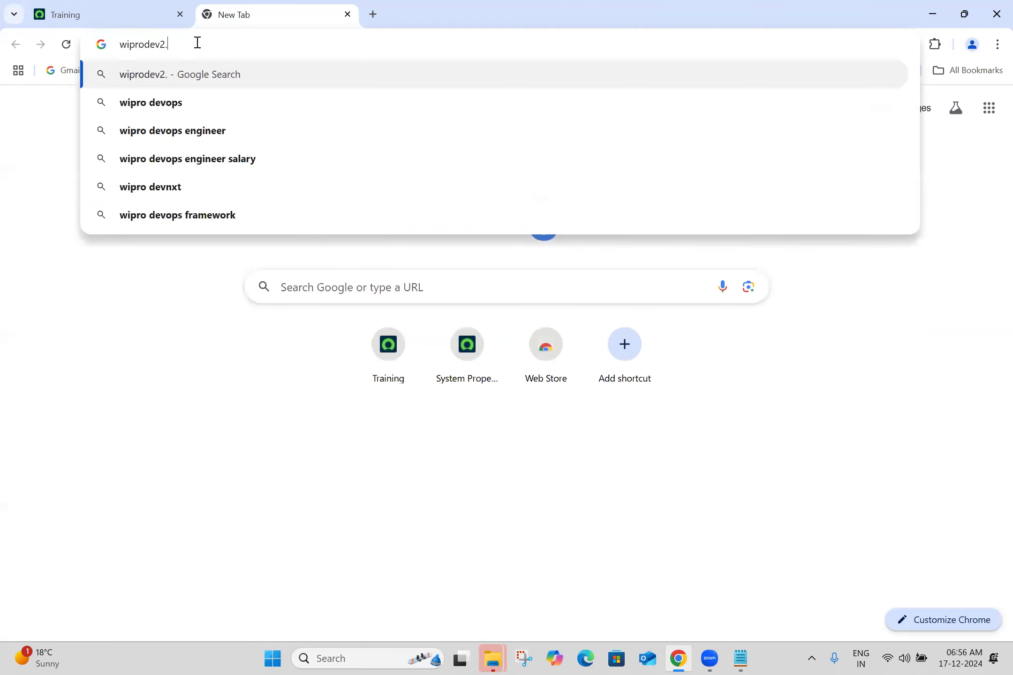
{"action": "type", "text": "service-"}
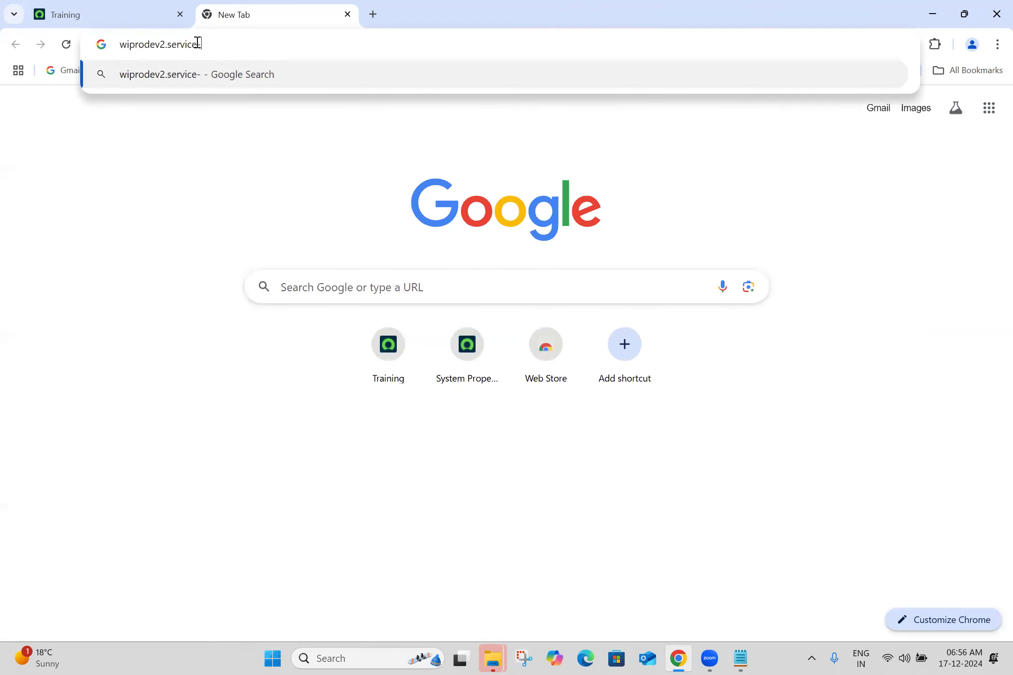
{"action": "type", "text": "now.com"}
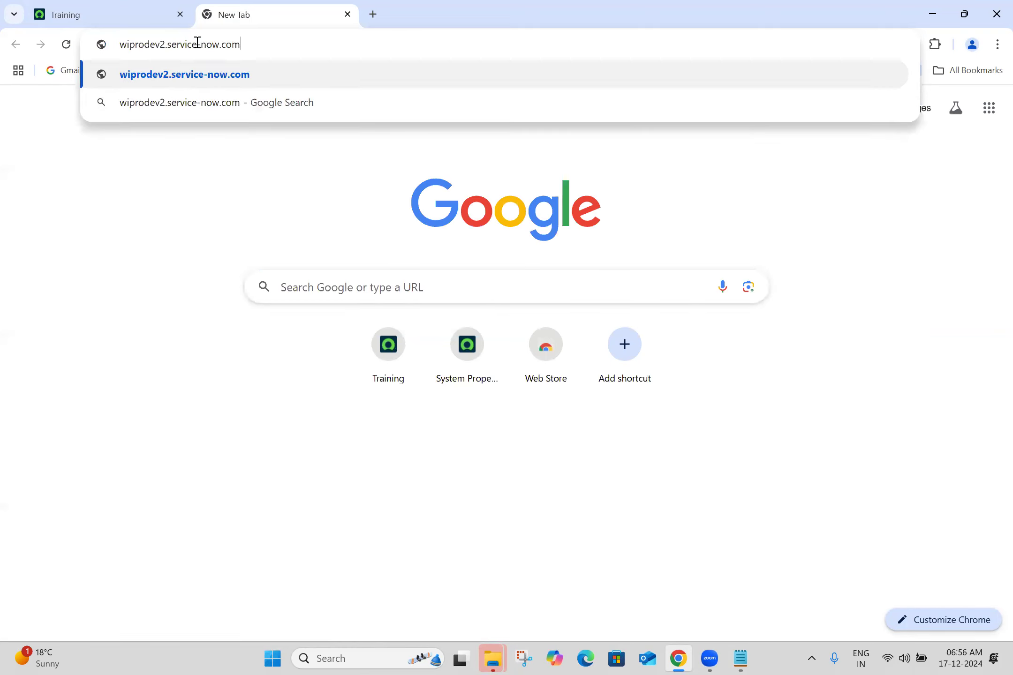
{"action": "key", "text": "Return"}
- Replace the address in the same tab with wipro.service-now.com and try to load it
{"action": "triple_click", "coordinate": [299, 50]}
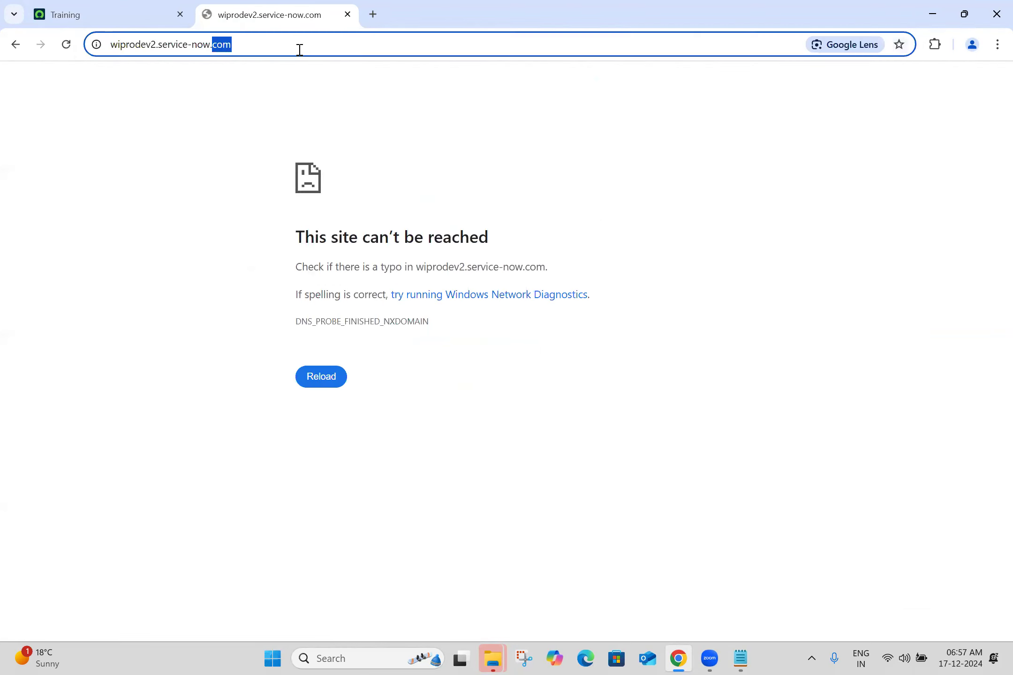
{"action": "type", "text": "wipr"}
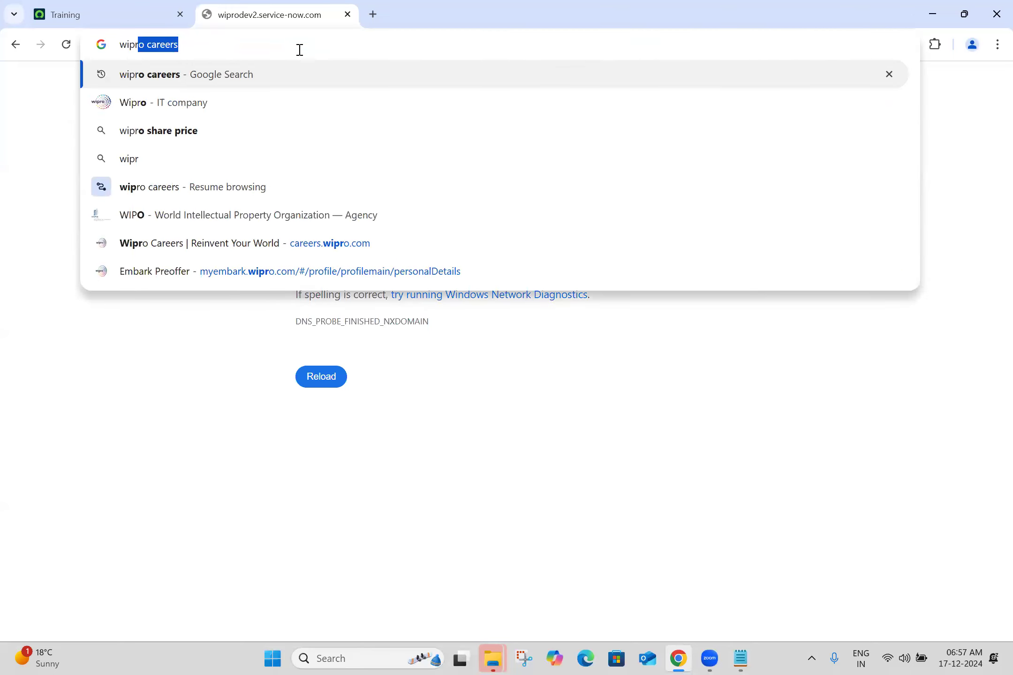
{"action": "type", "text": "o.service"}
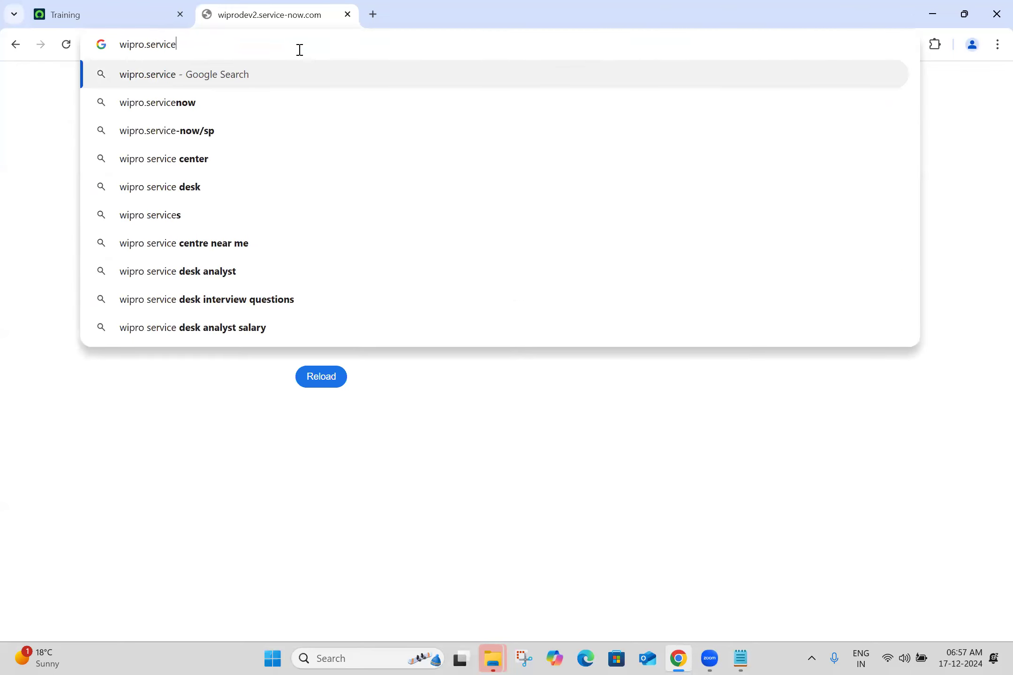
{"action": "type", "text": "-now.com"}
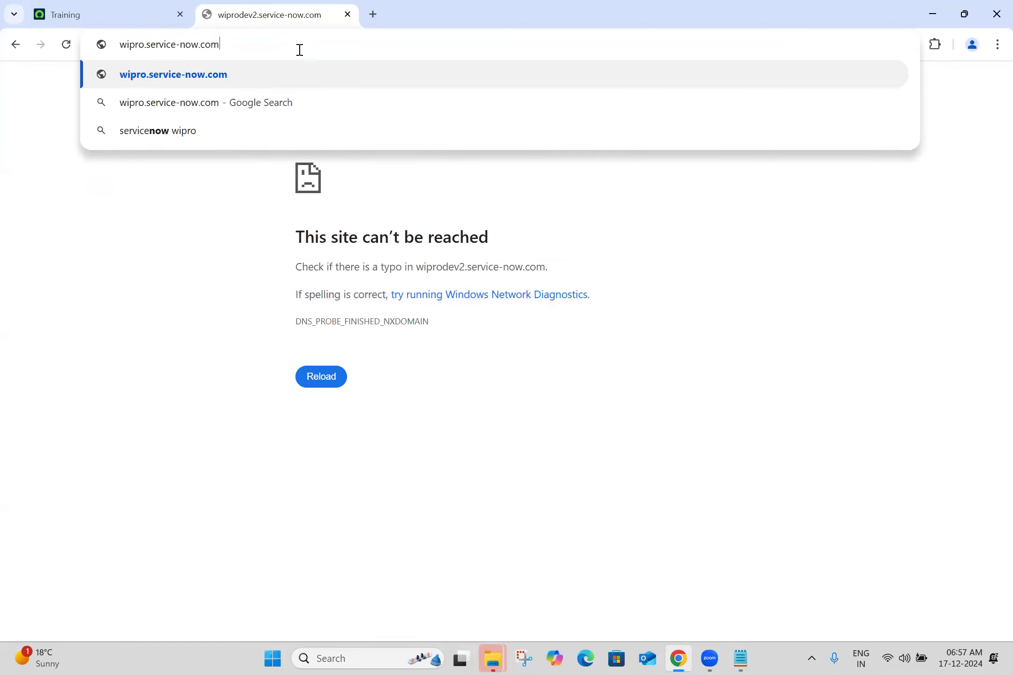
{"action": "key", "text": "Return"}
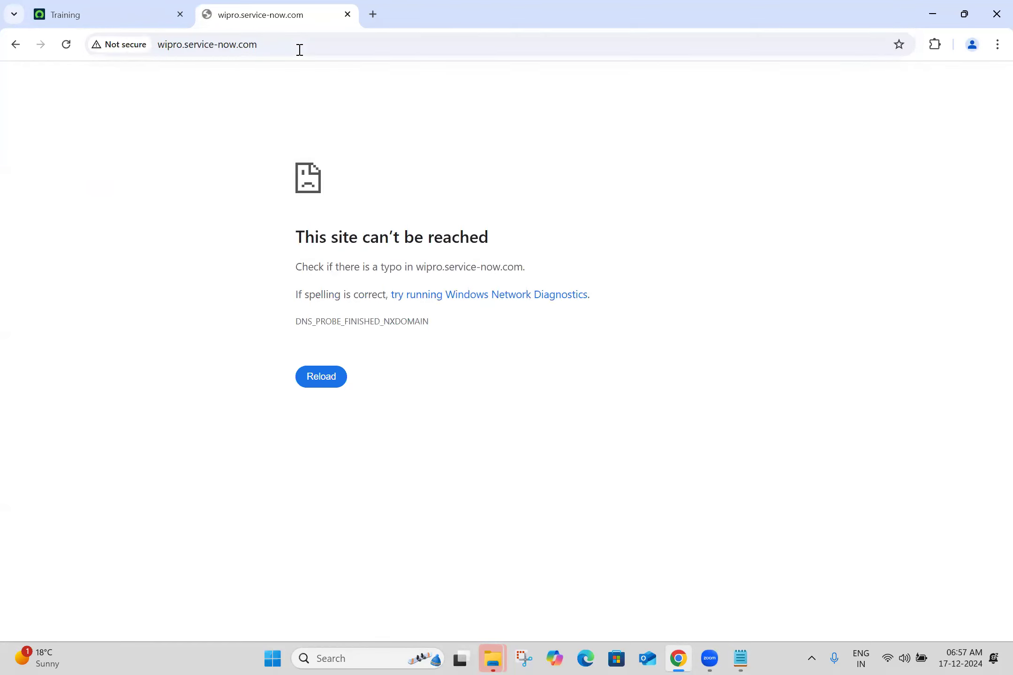
- Open ibm.service-now.com in another new browser tab
{"action": "left_click", "coordinate": [373, 14]}
{"action": "left_click", "coordinate": [297, 41]}
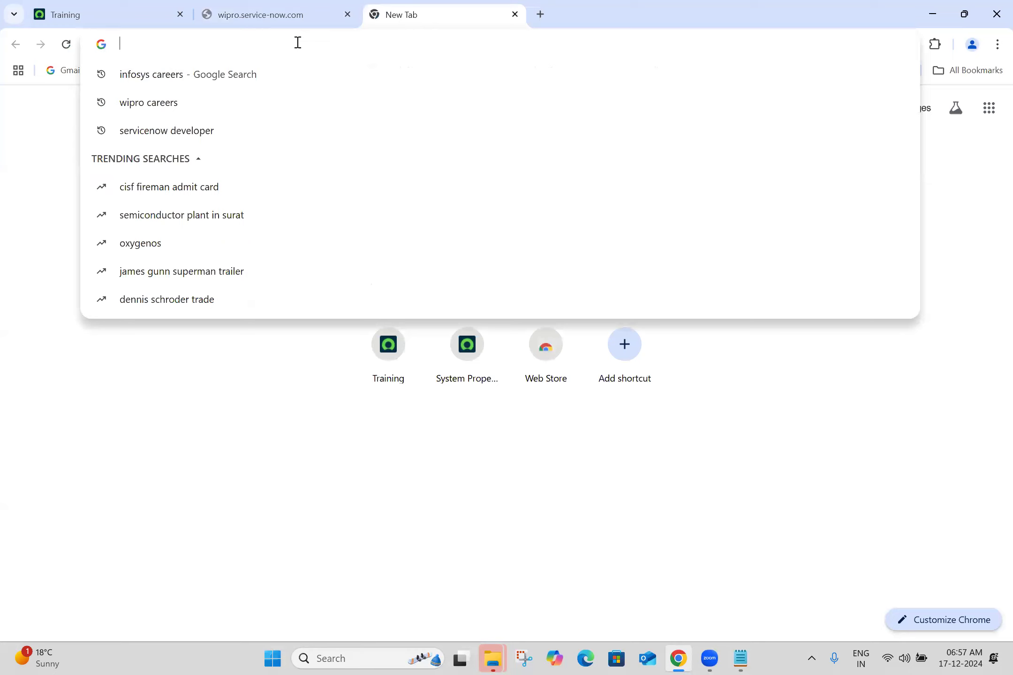
{"action": "type", "text": "ibm"}
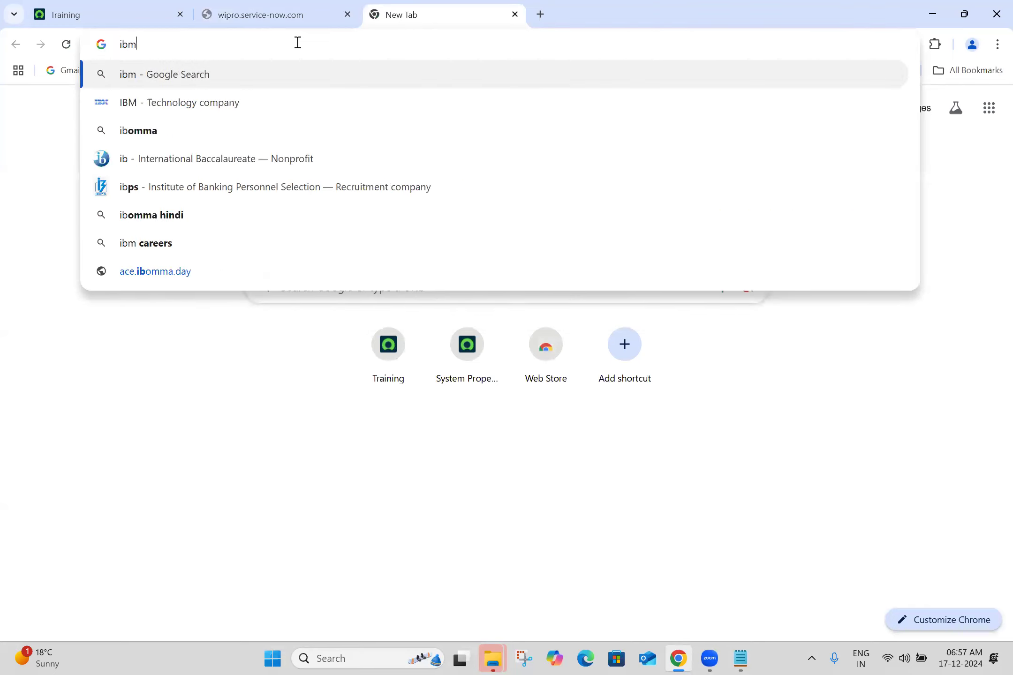
{"action": "type", "text": ".service"}
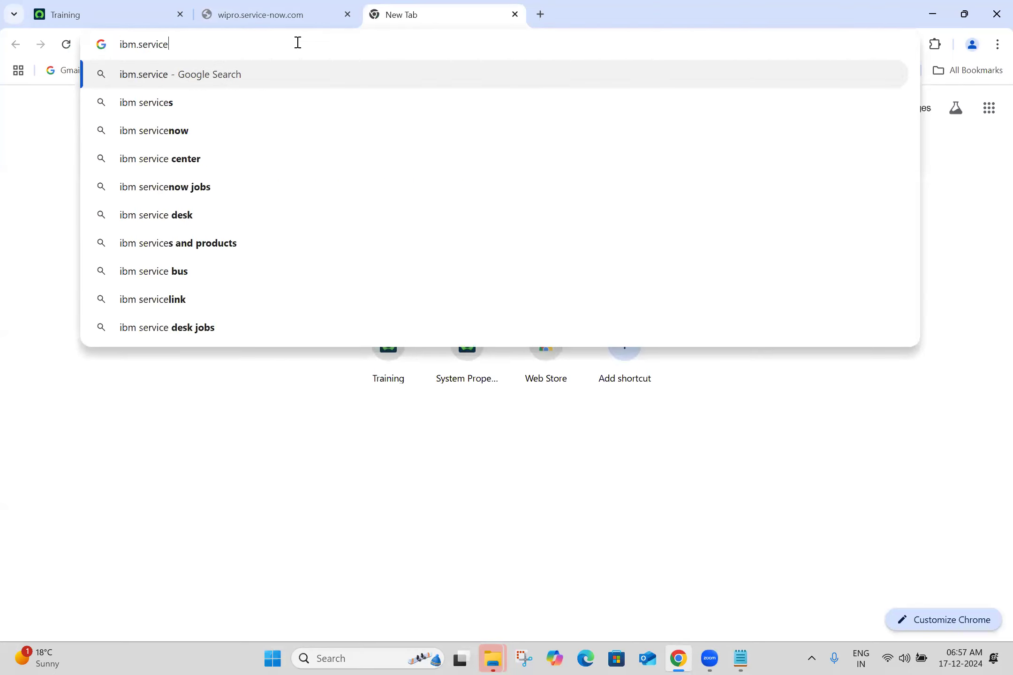
{"action": "type", "text": "-now.com"}
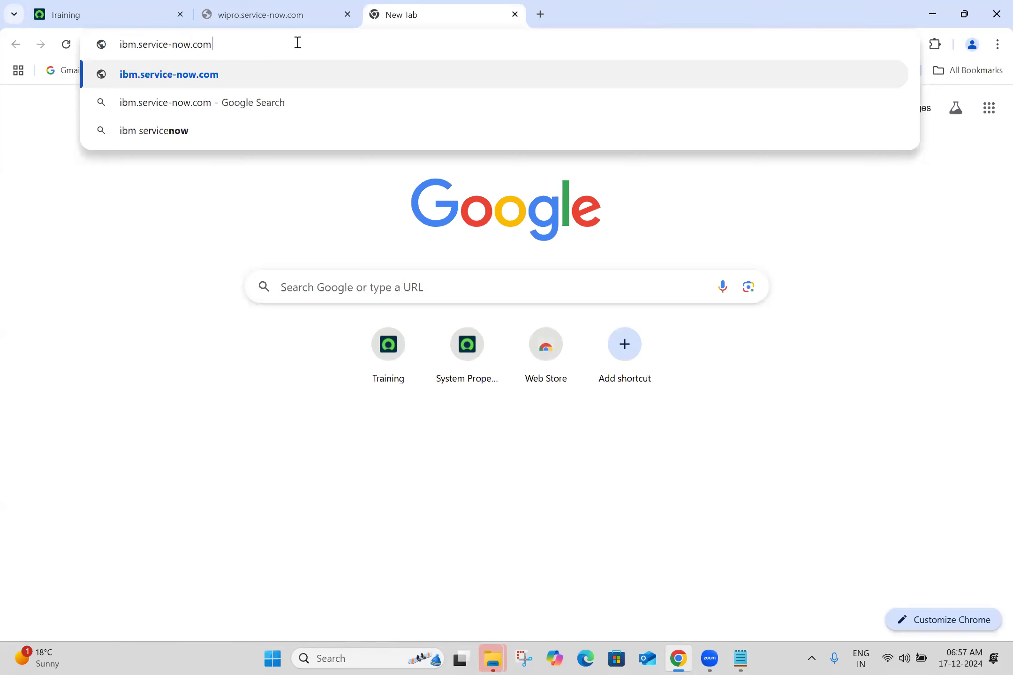
{"action": "key", "text": "Return"}
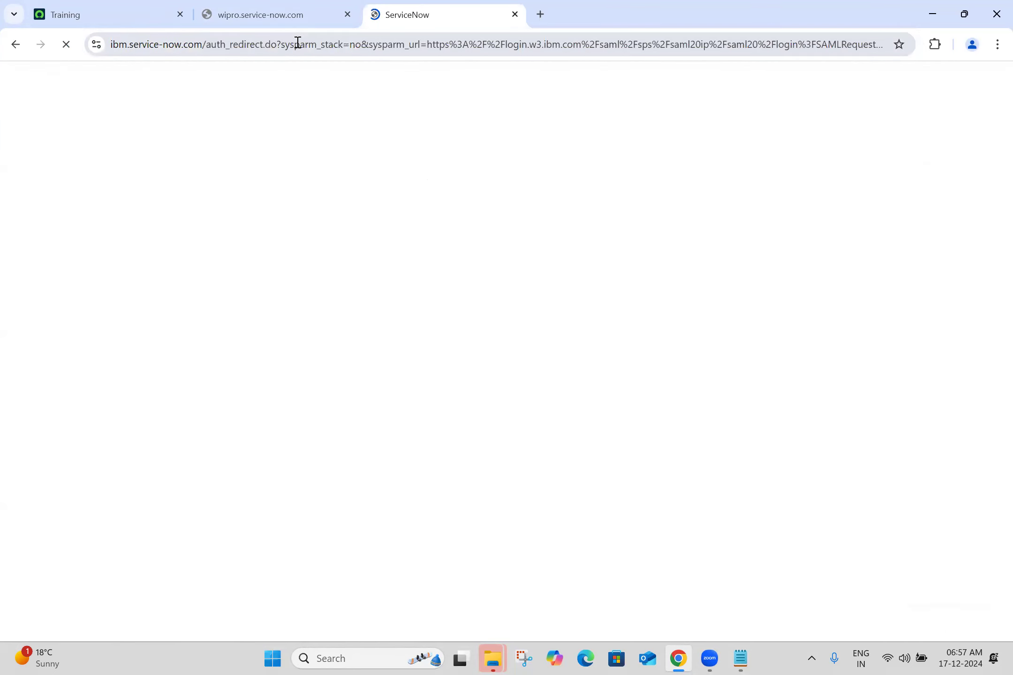